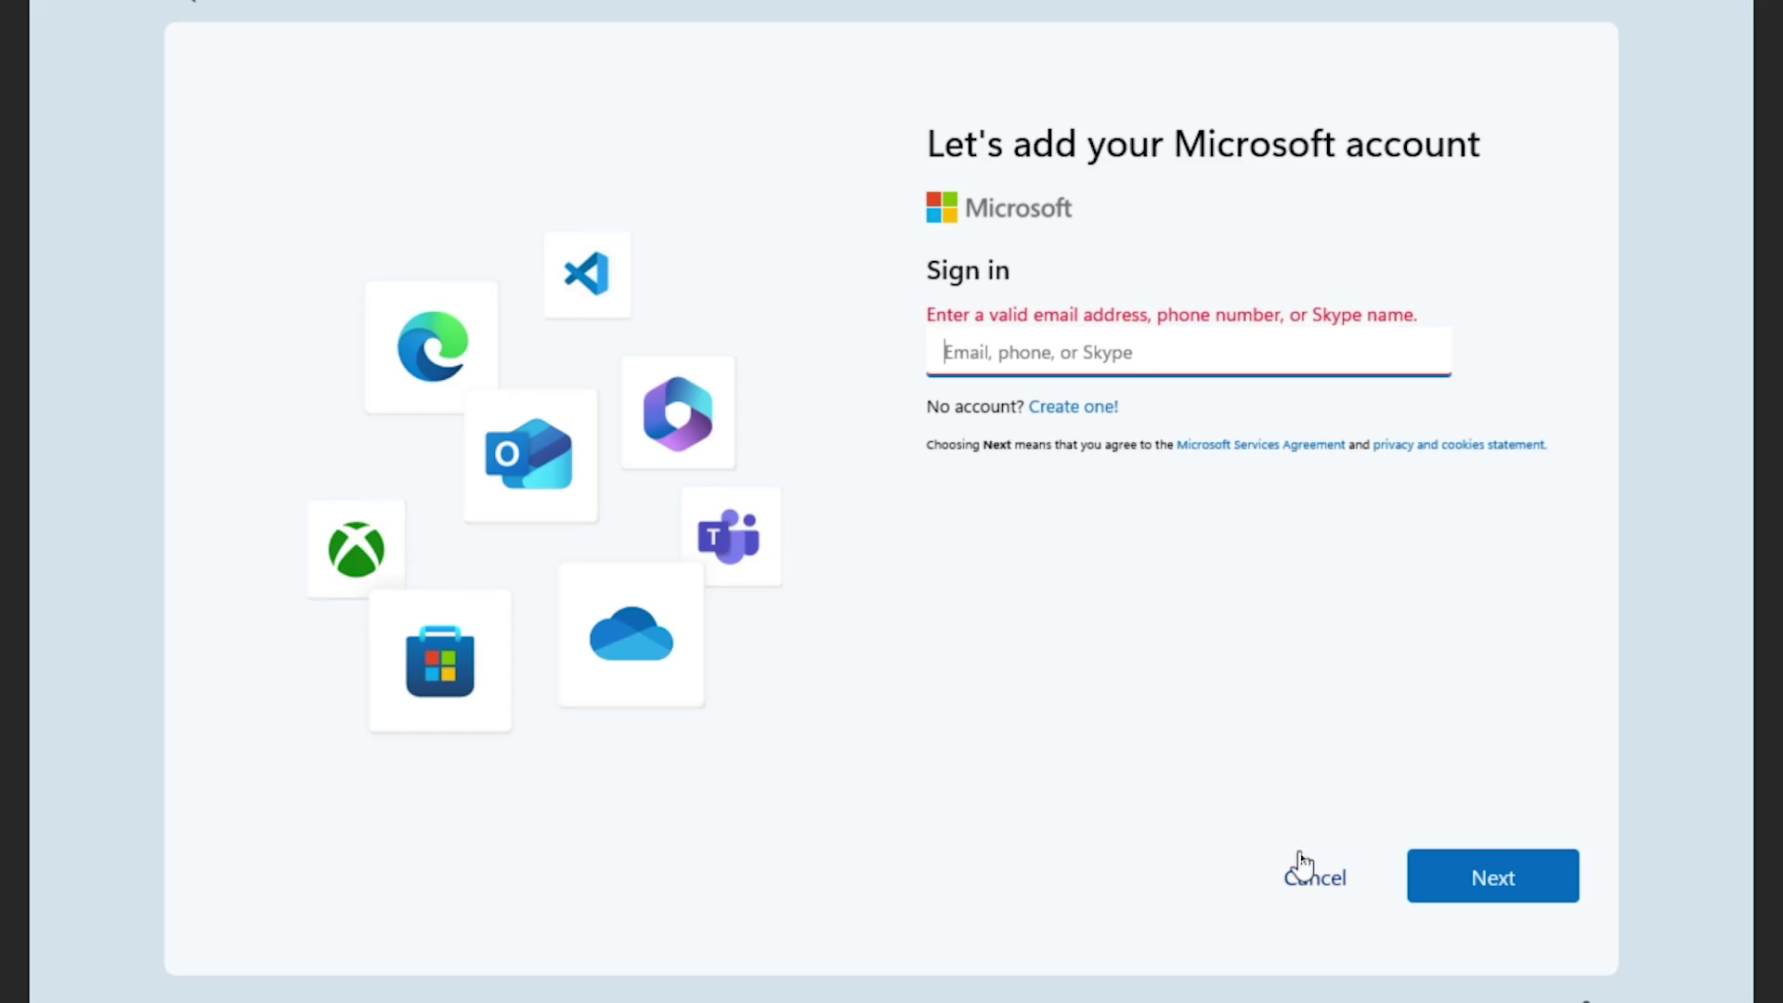
Step: Cancel the 'Let's add your Microsoft account' page to decline adding a Microsoft account
click(1315, 879)
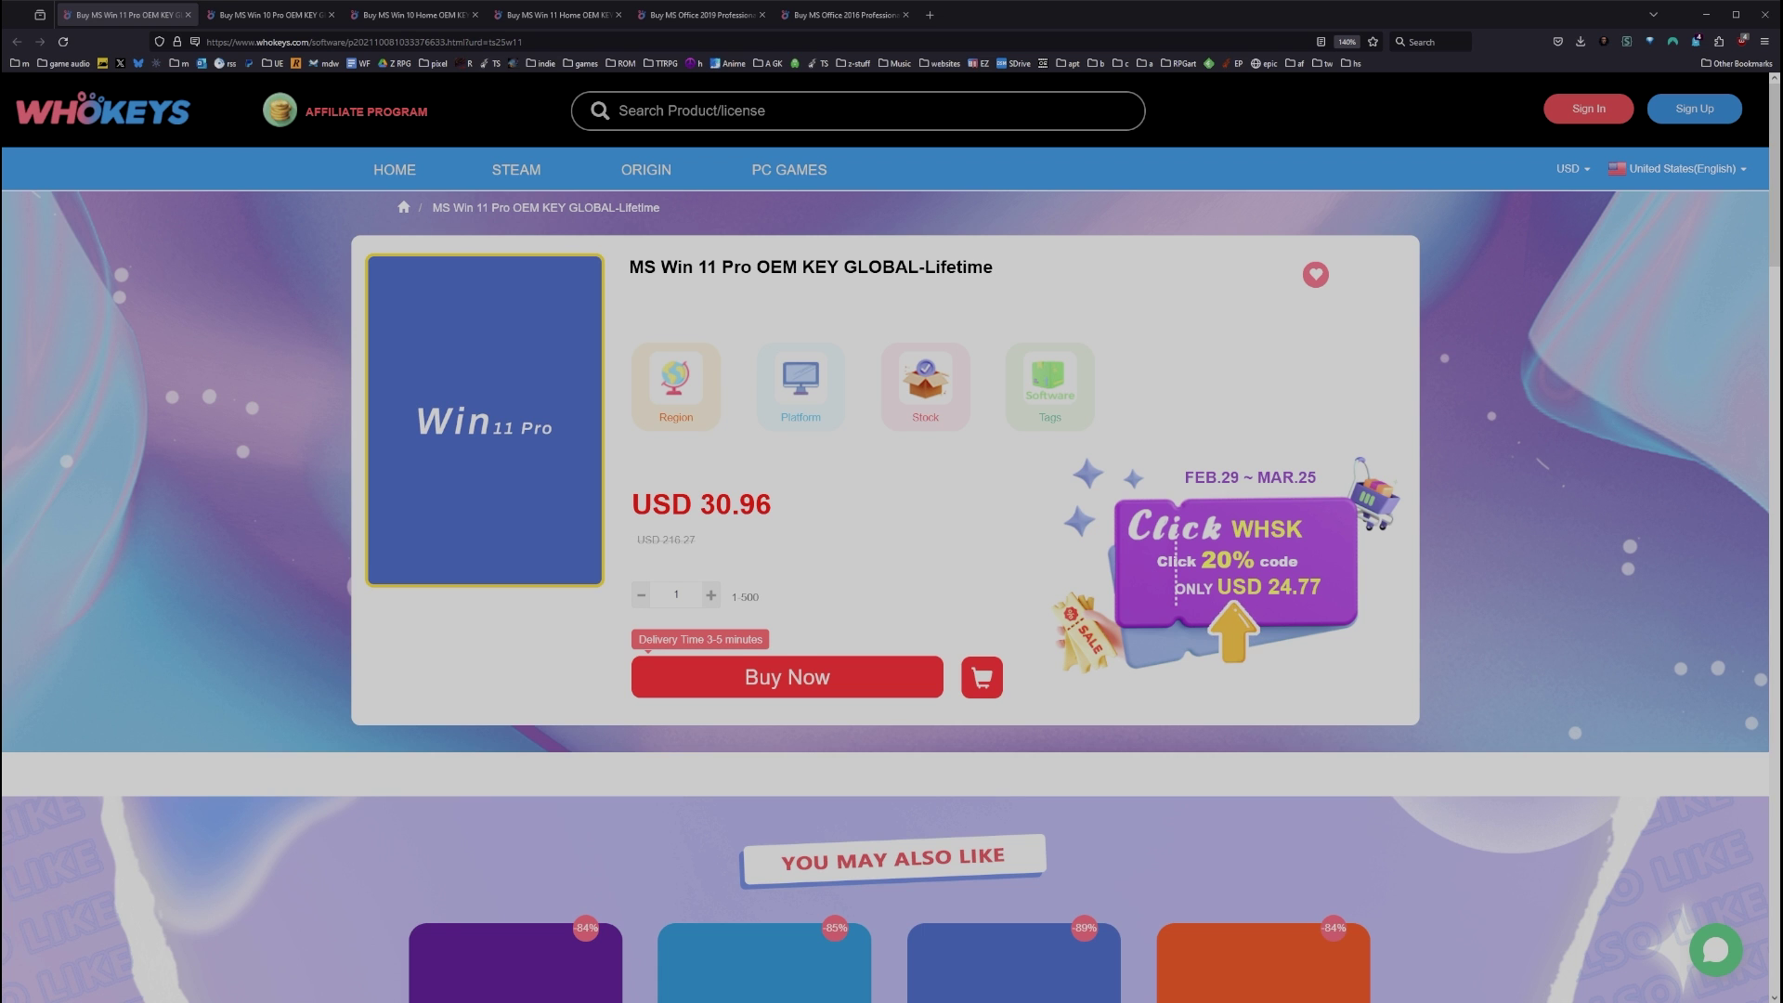
Step: Open the Win 10 Pro product page and apply promotion code TS25
scroll(892, 539, down, 2)
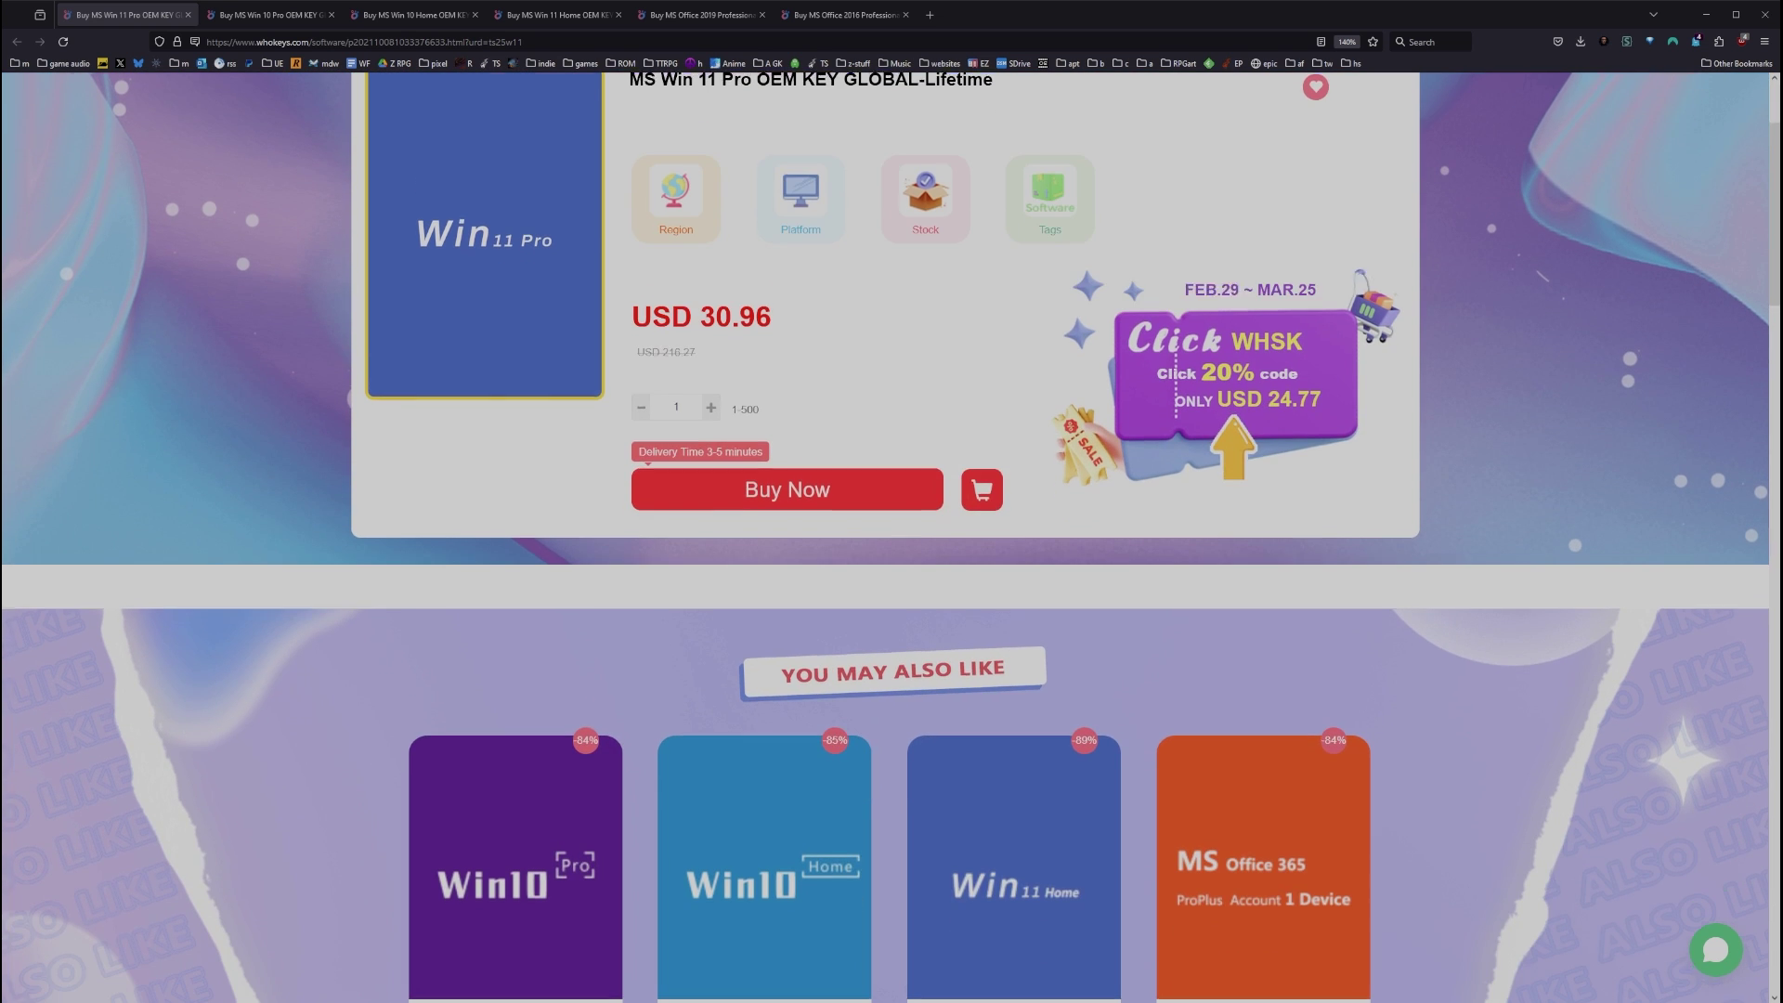
scroll(892, 539, down, 1)
scroll(891, 539, up, 3)
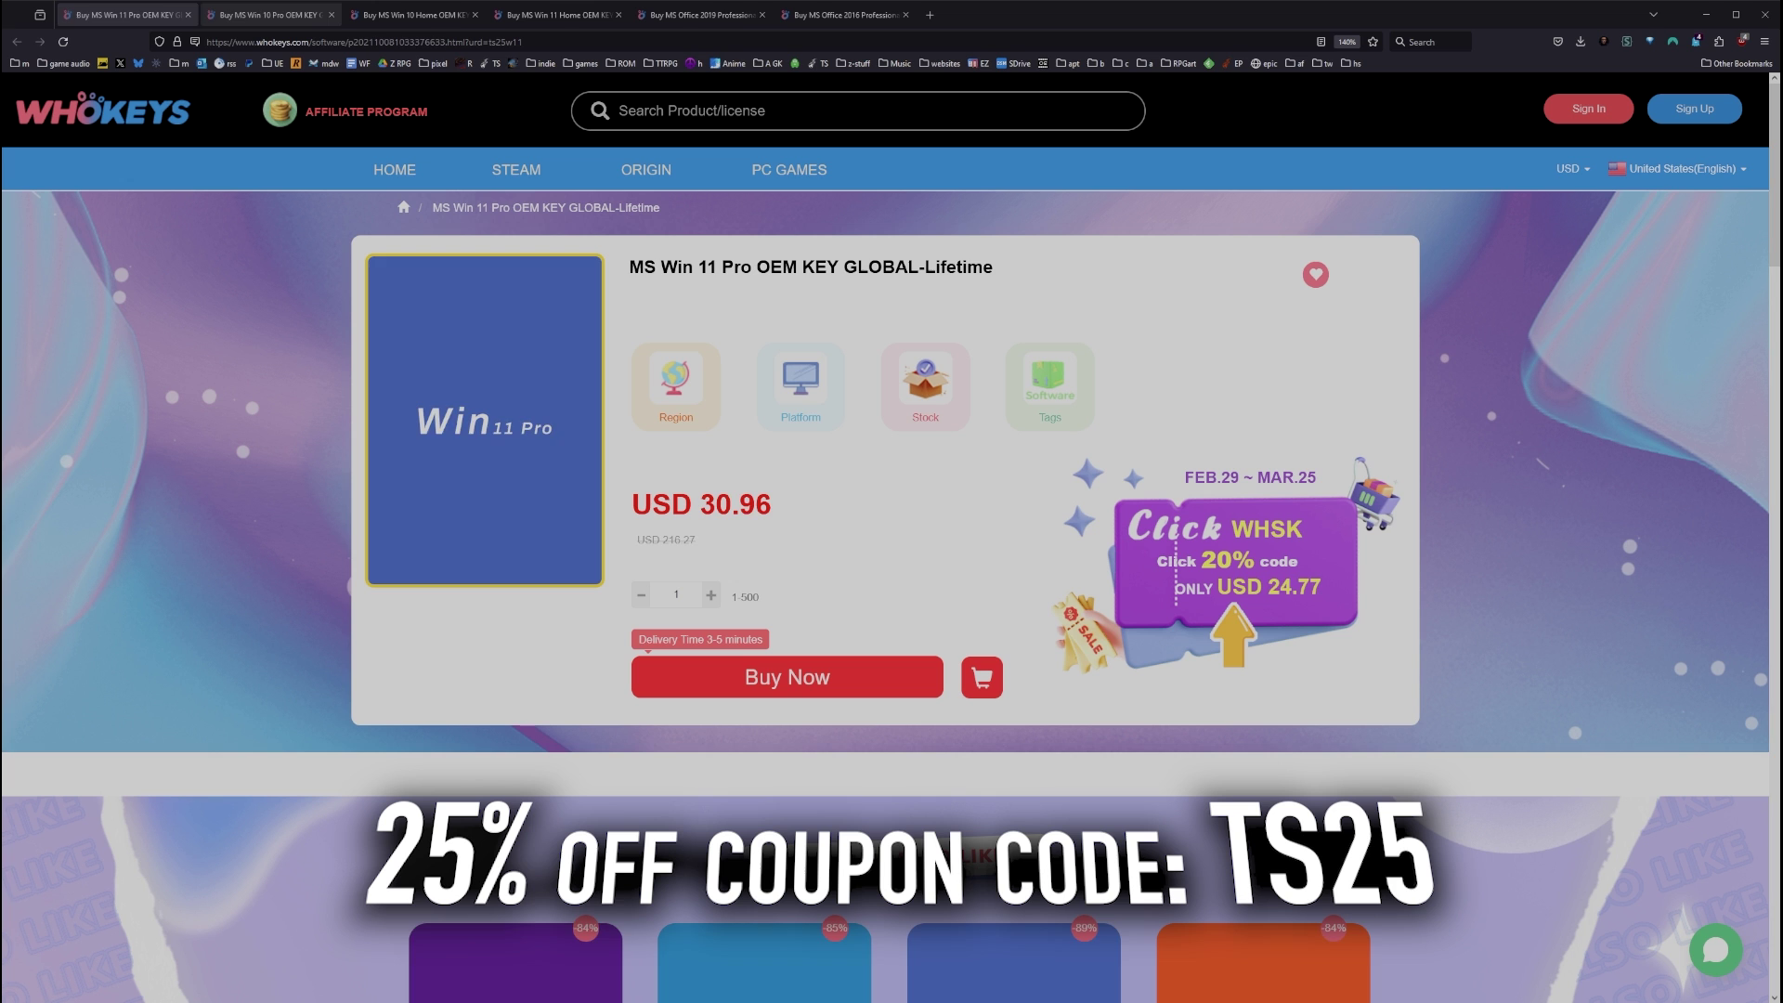
click(253, 20)
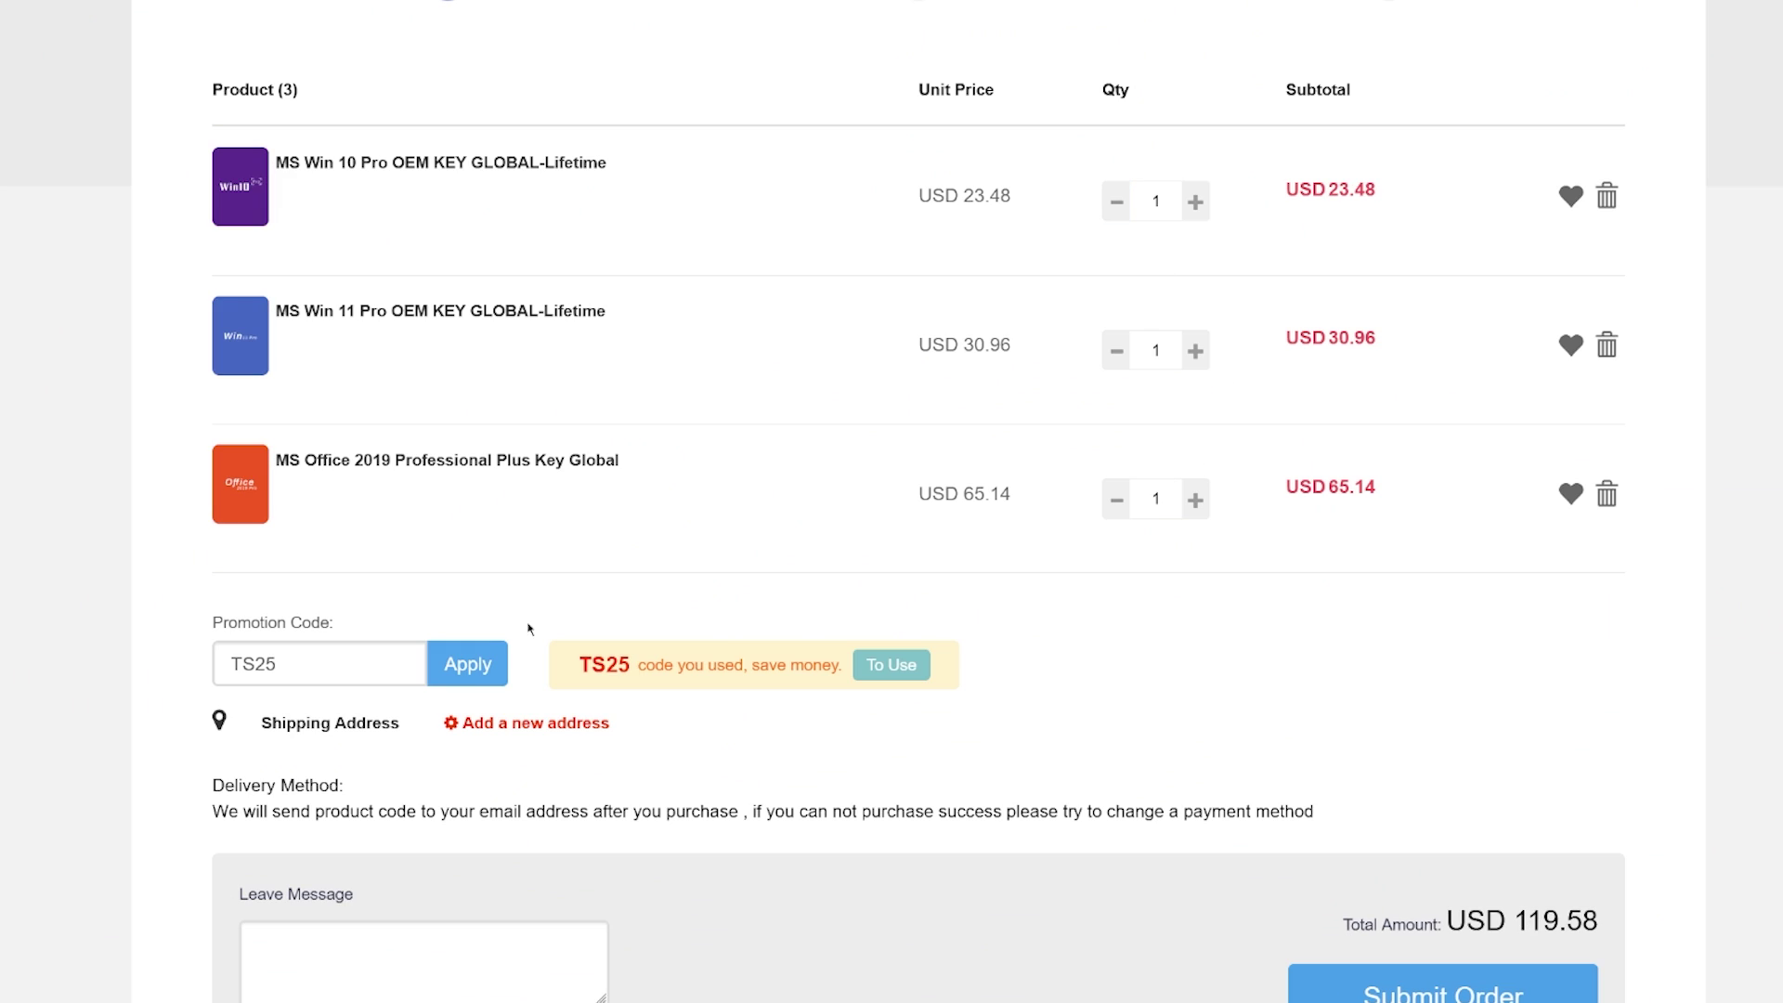
click(469, 667)
Step: Browse the Win 10 Home, Win 11 Home and MS Office 2019 product pages
scroll(1273, 378, up, 2)
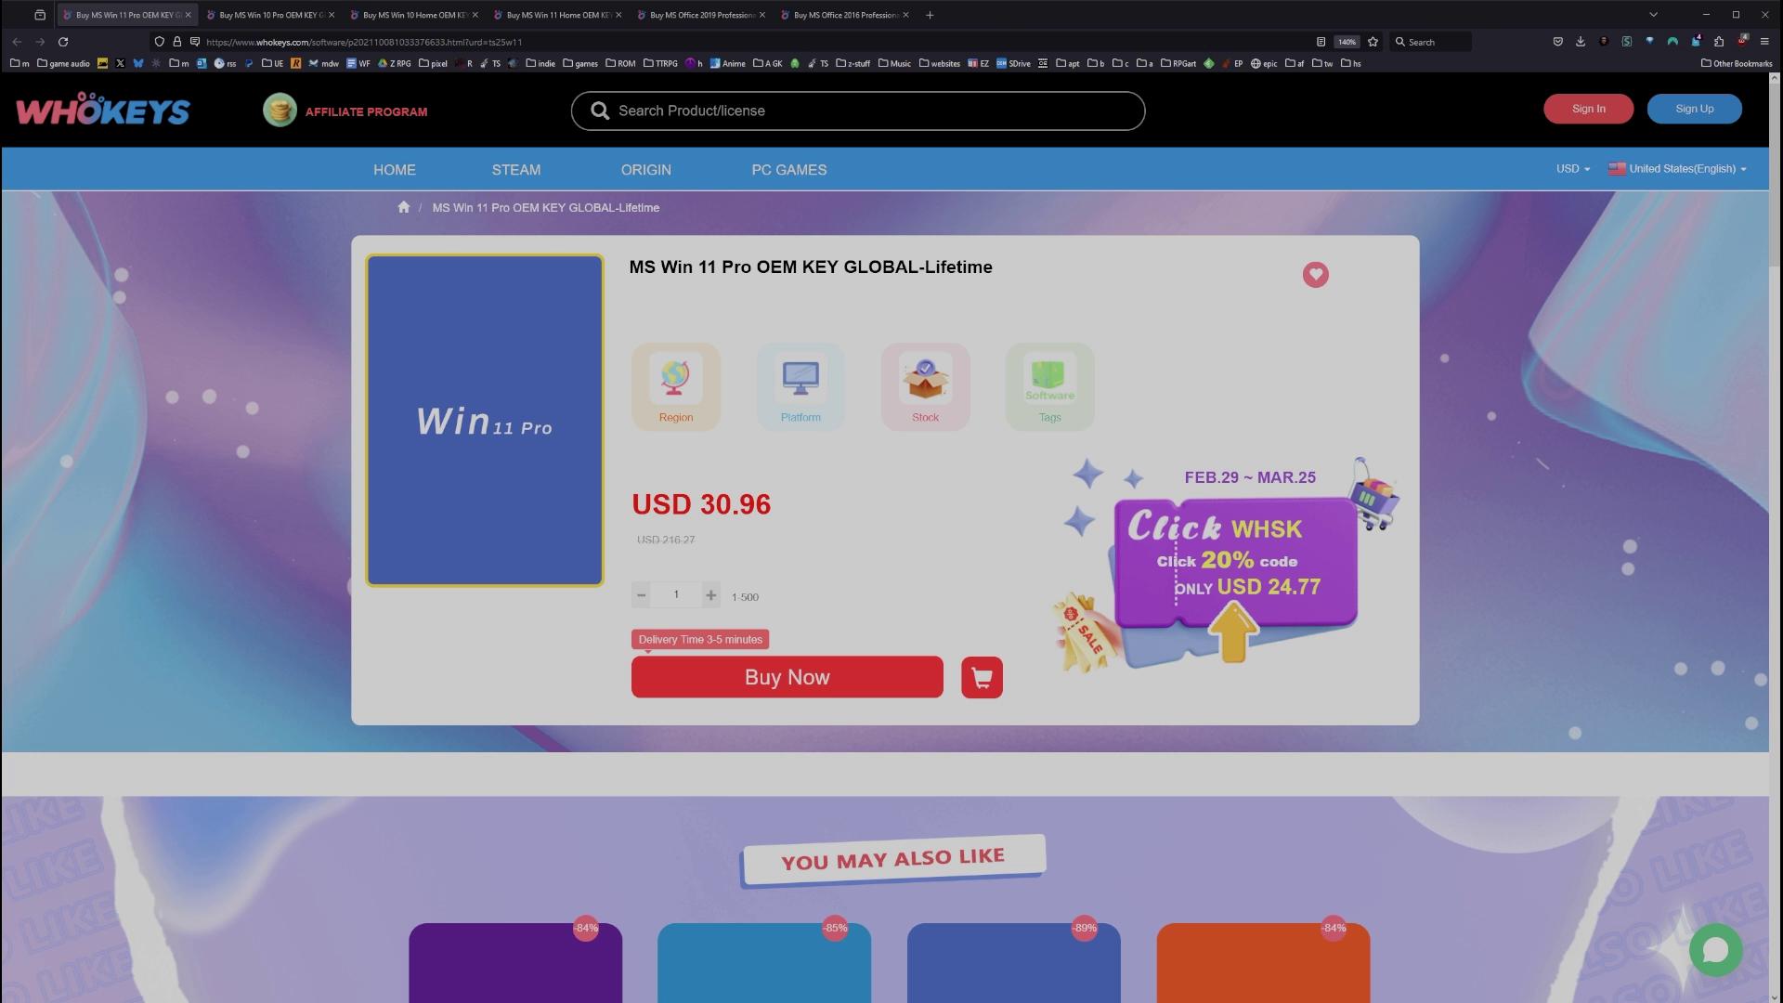
click(394, 19)
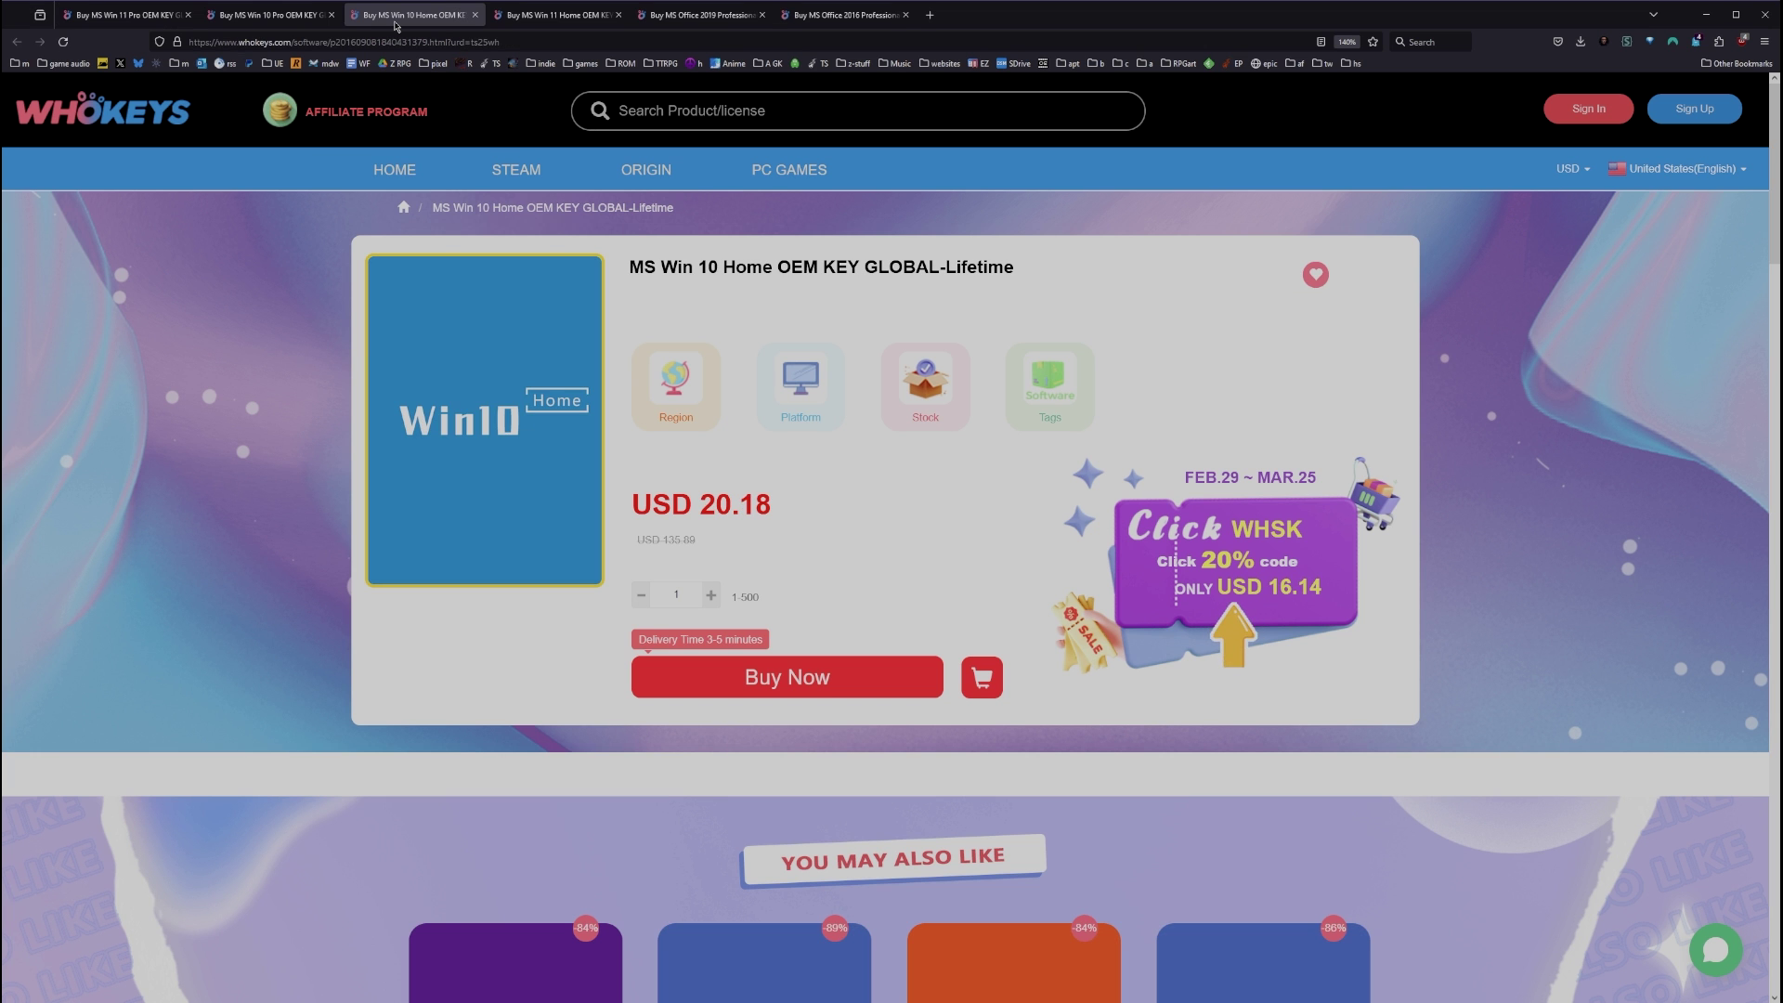
click(529, 18)
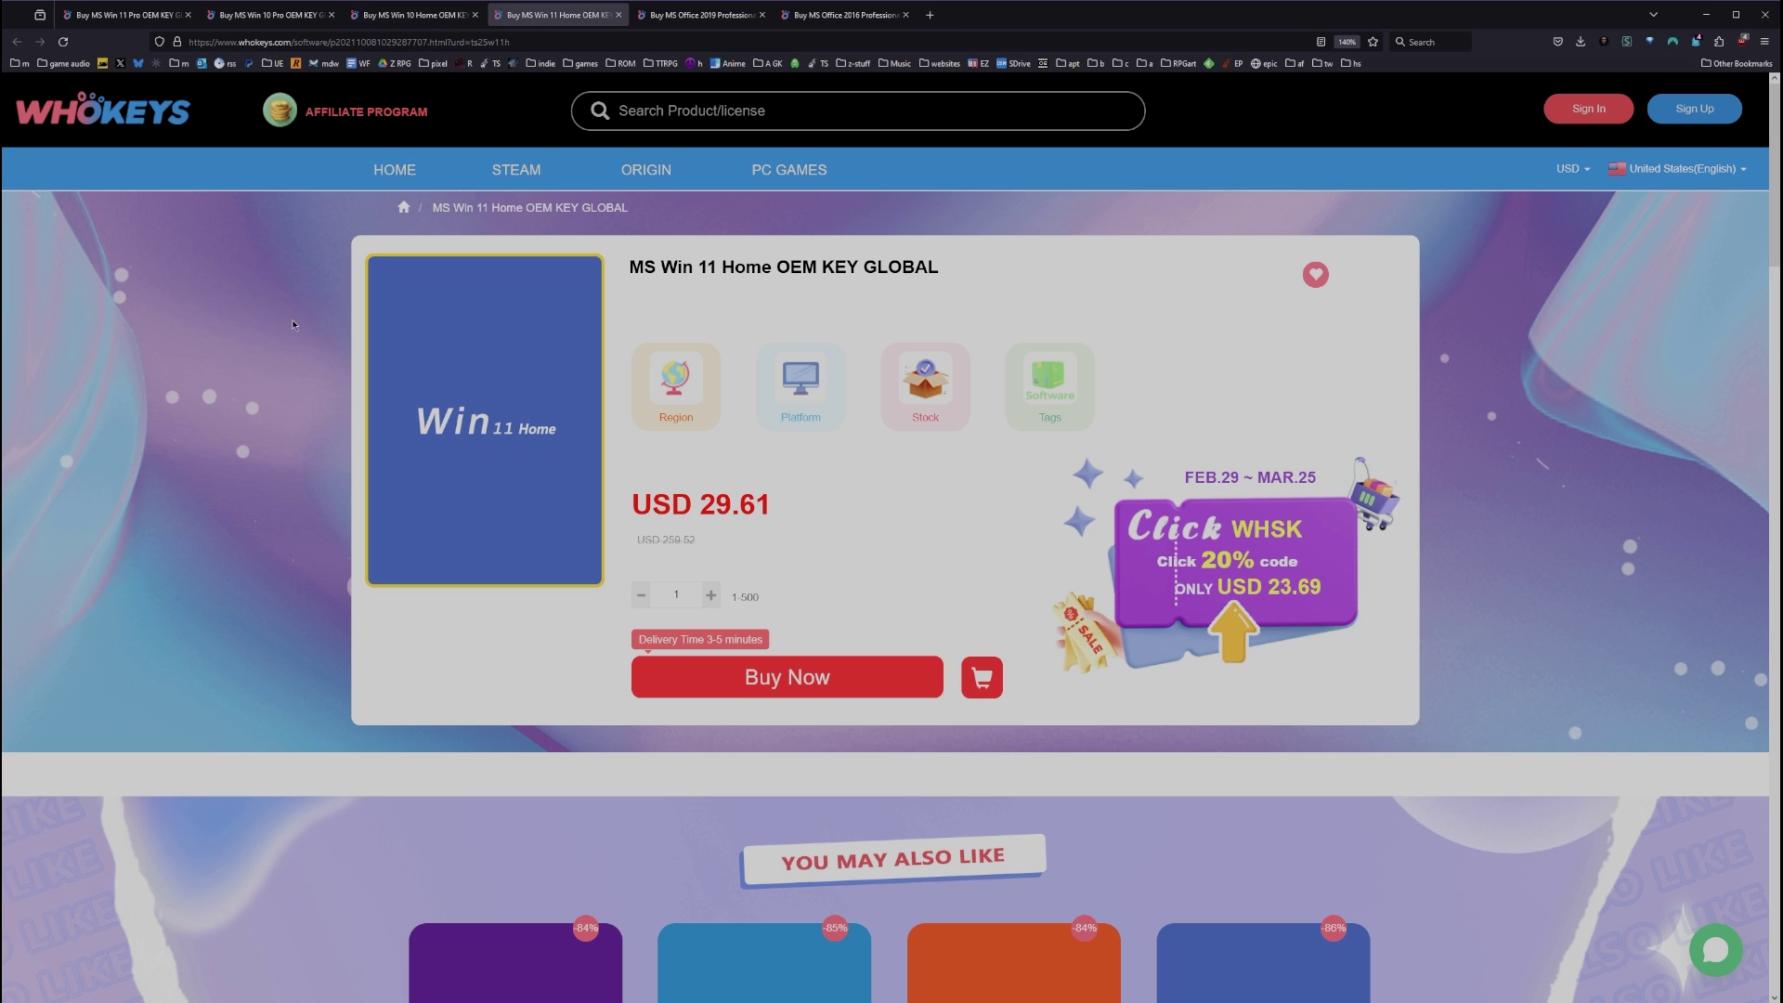
click(653, 19)
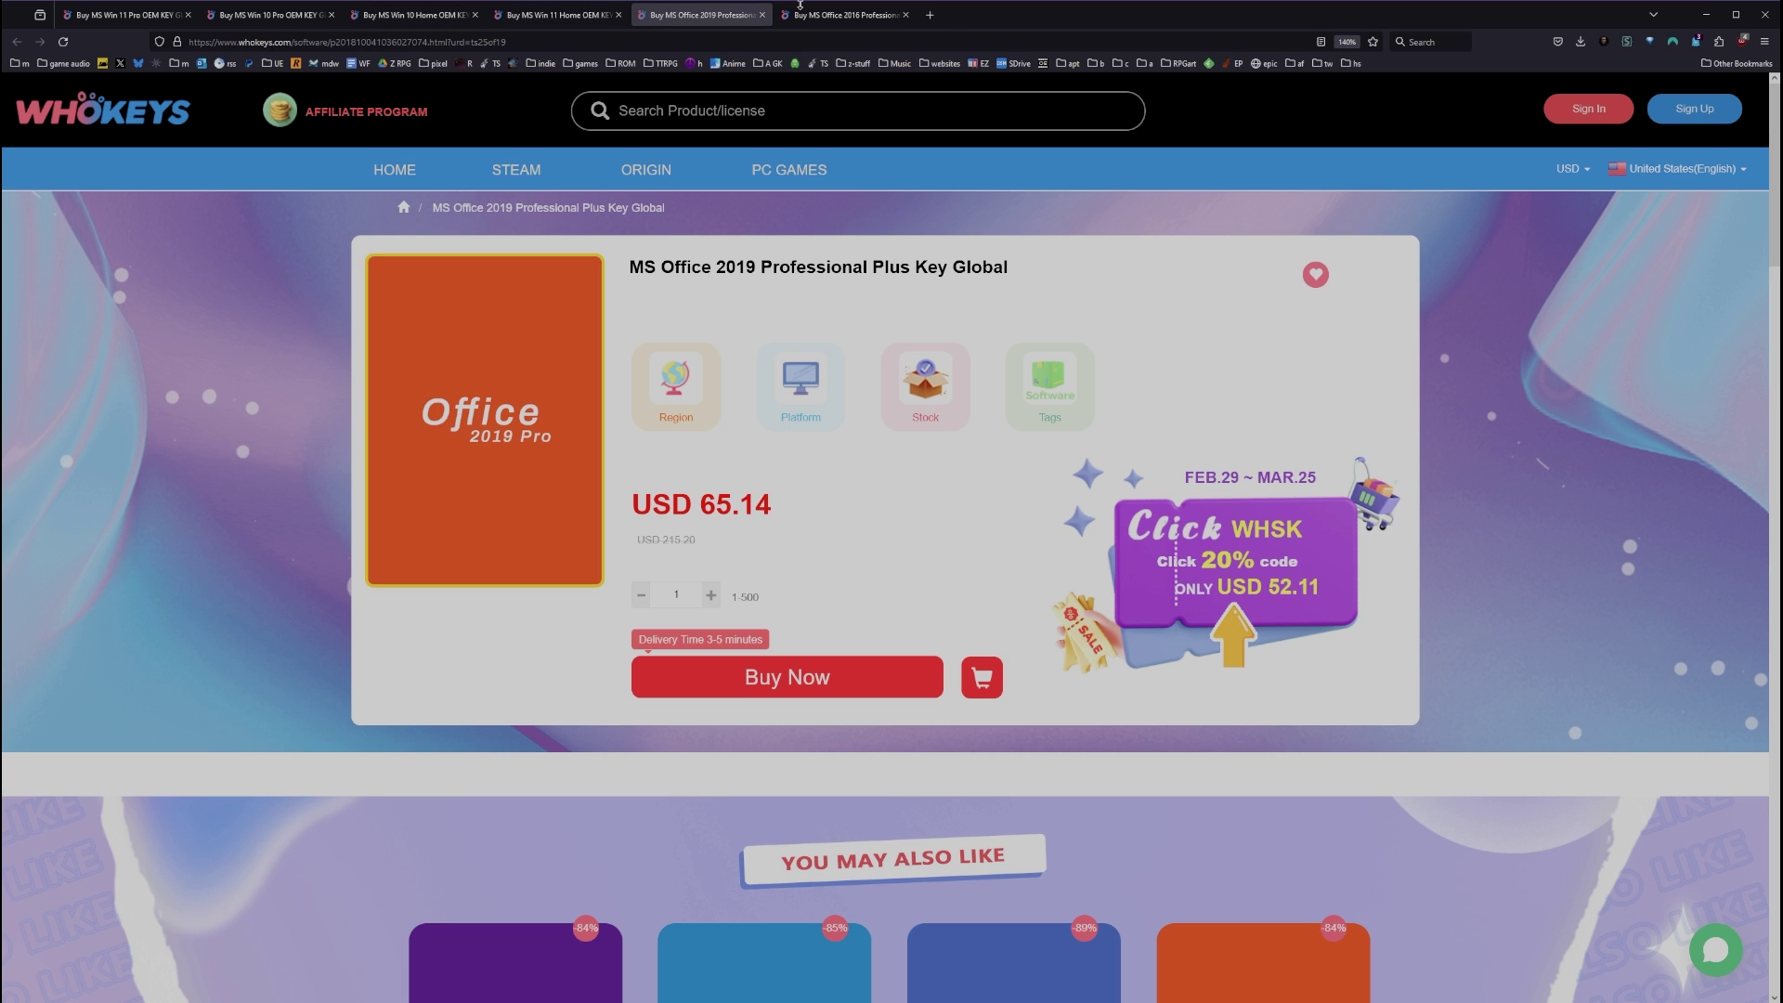
Step: From the profile's purchased orders, reveal and select the Windows 10 Pro product key
click(851, 21)
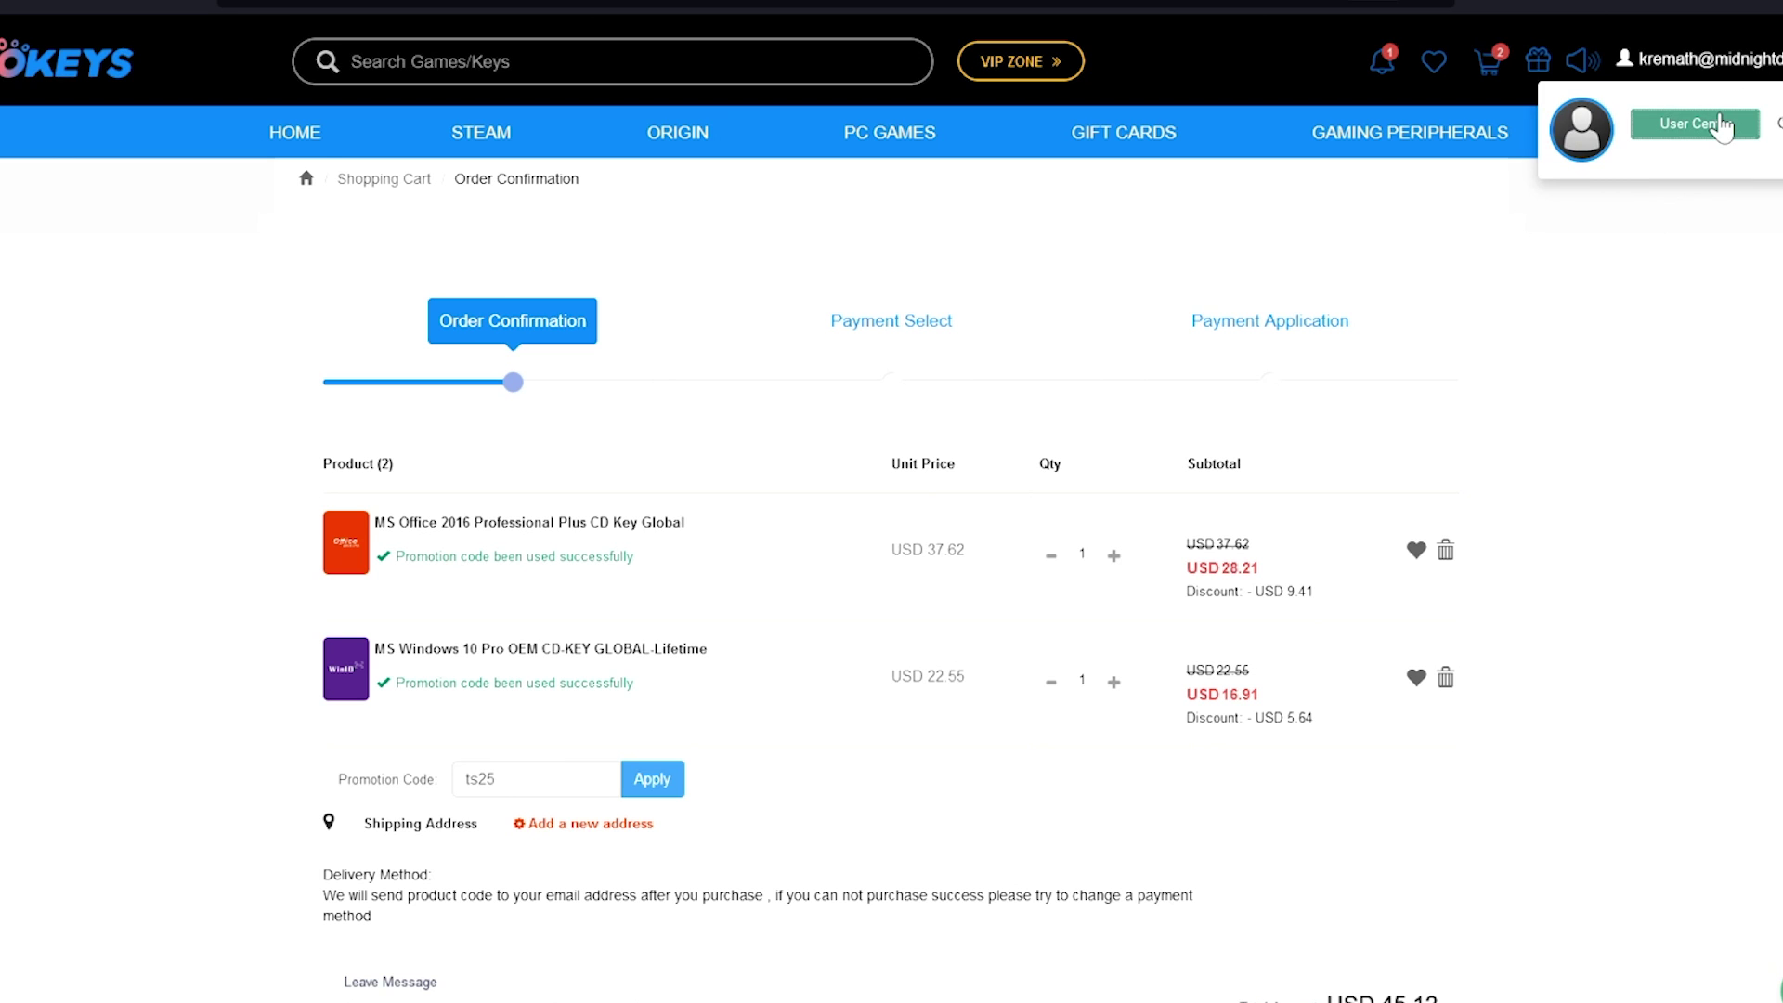
click(1696, 124)
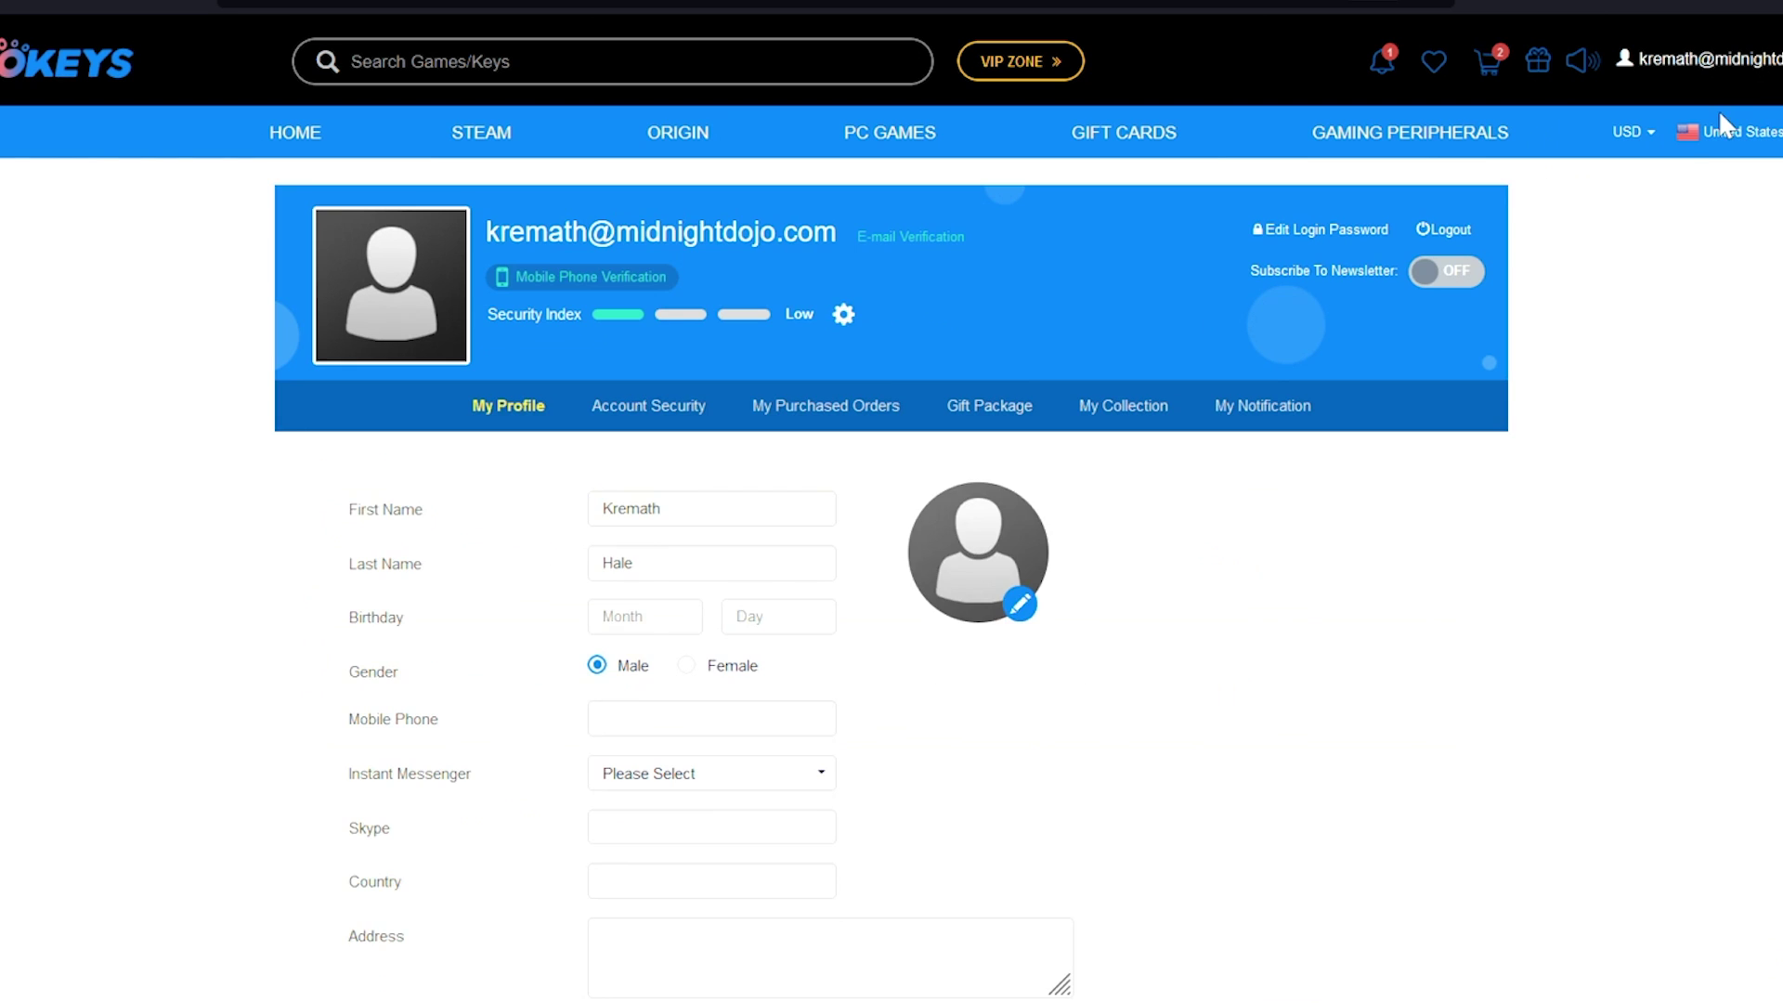
click(860, 410)
click(1298, 703)
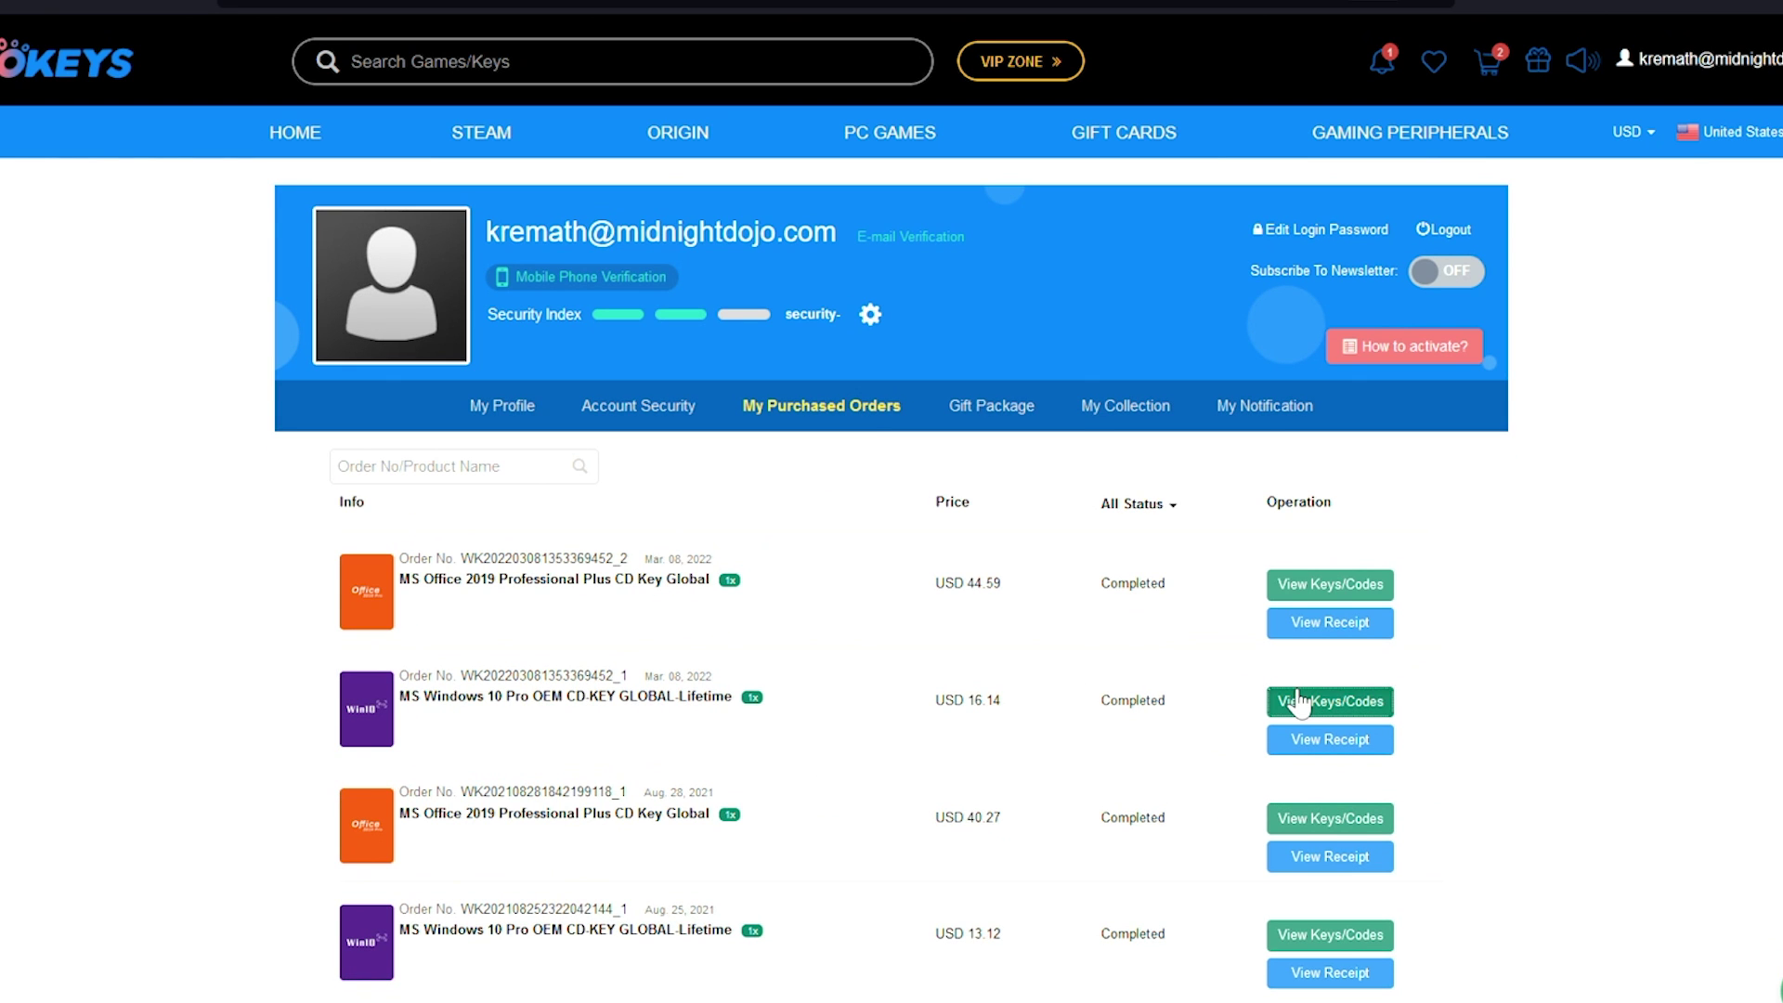
drag(943, 676, 652, 676)
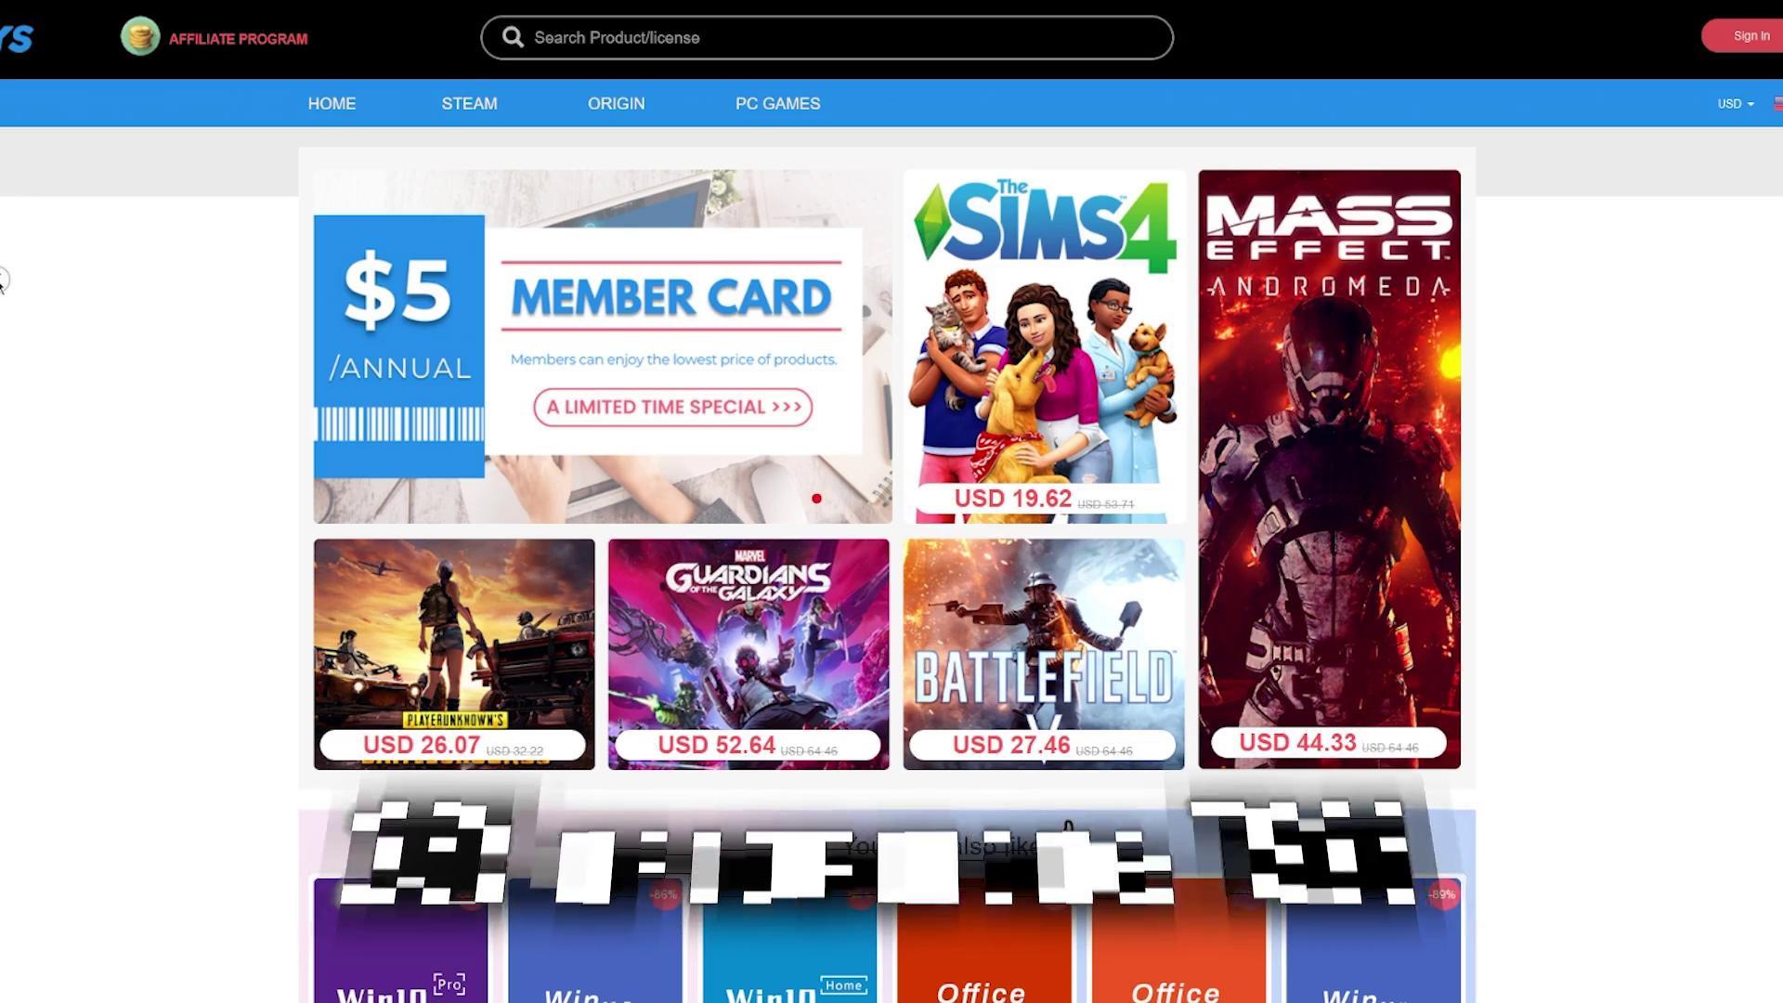
scroll(11, 306, down, 5)
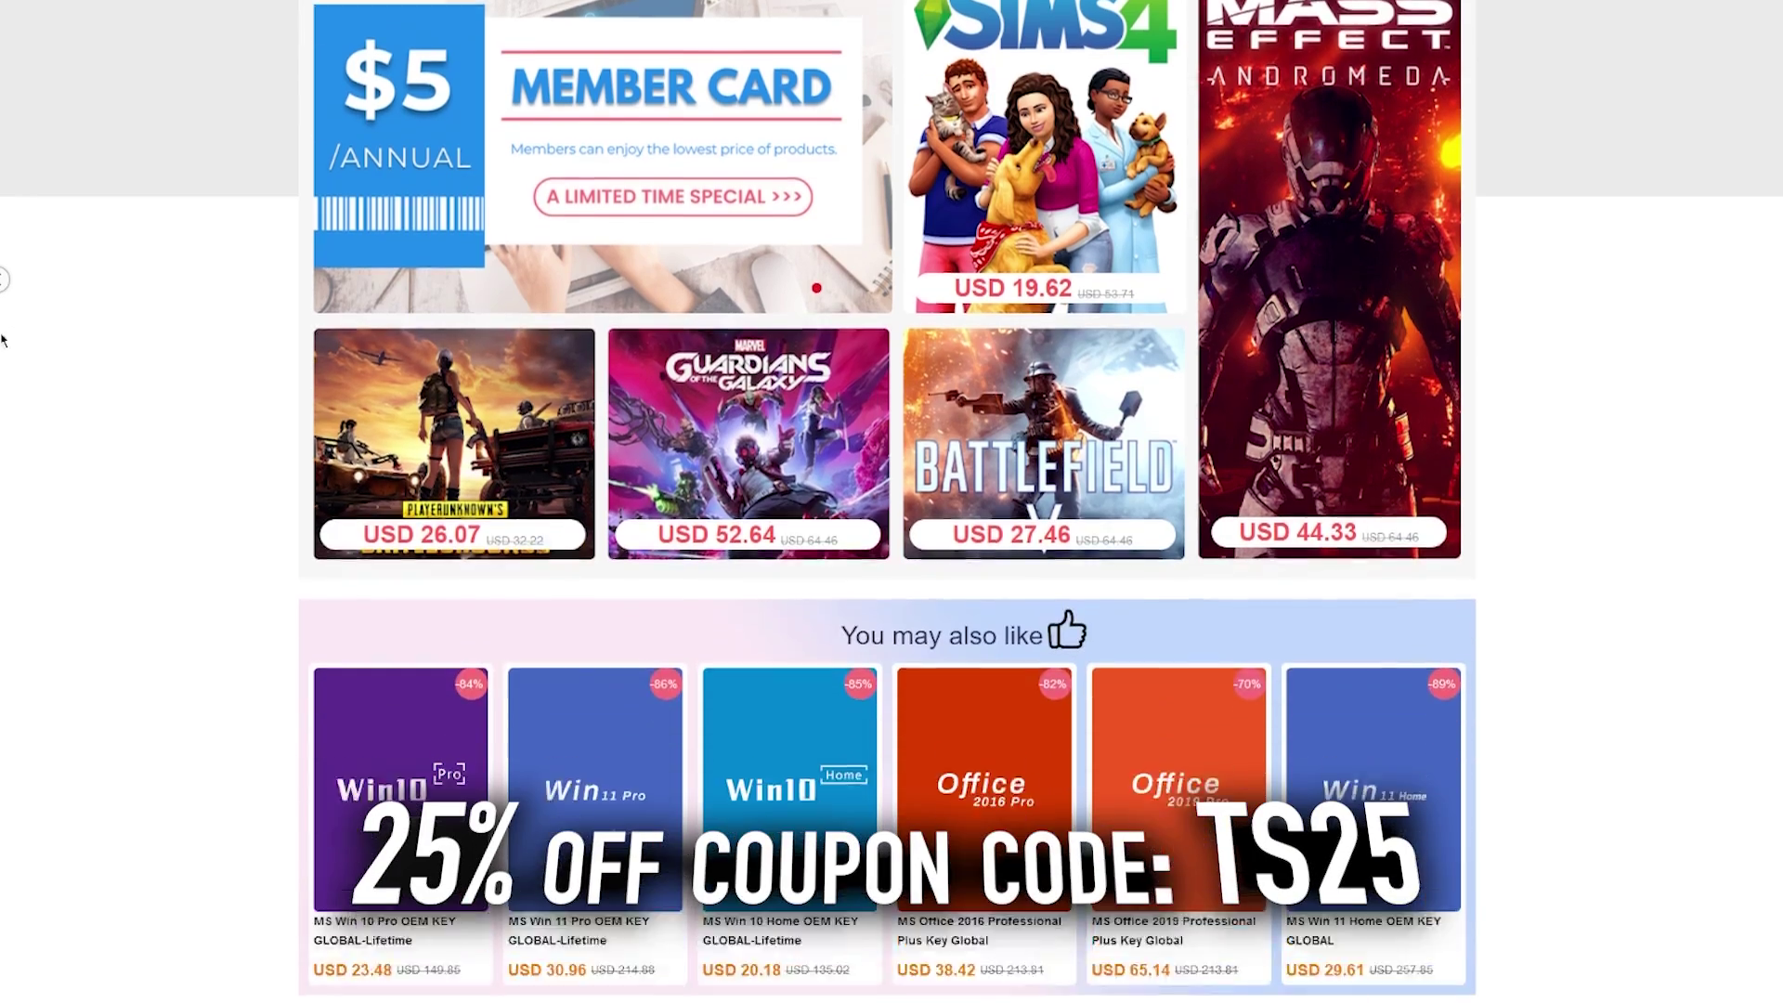
scroll(11, 307, down, 4)
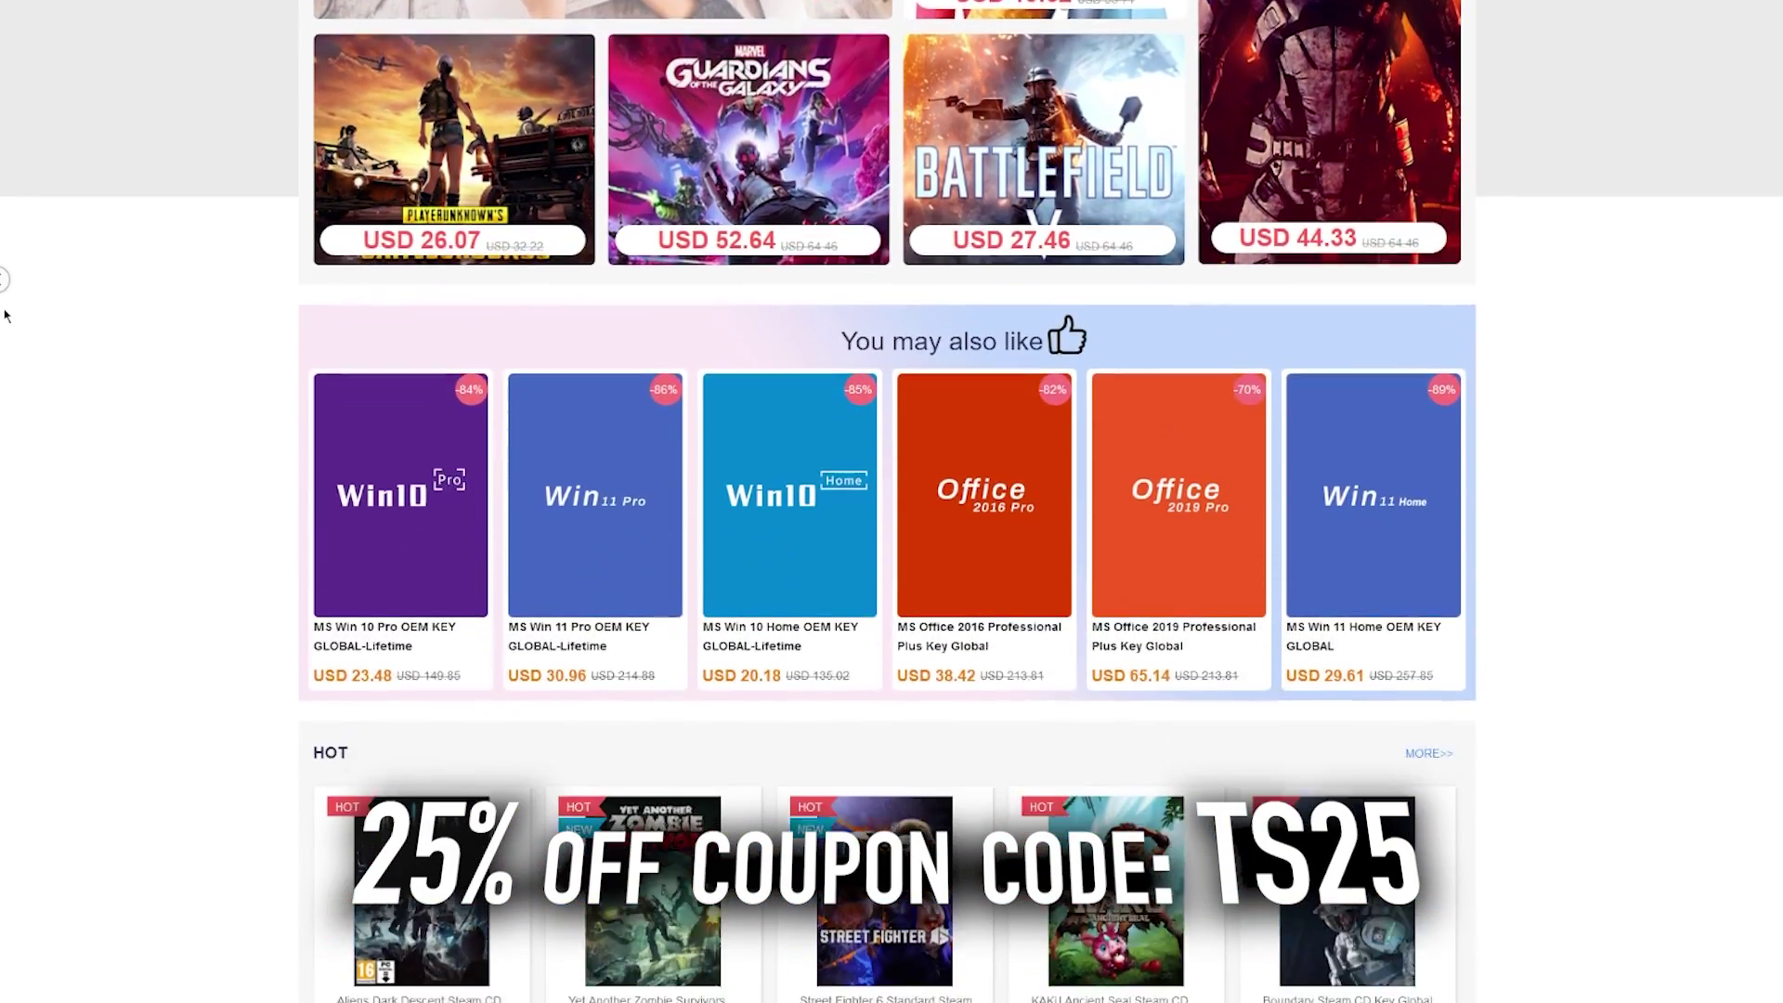
scroll(4, 316, down, 4)
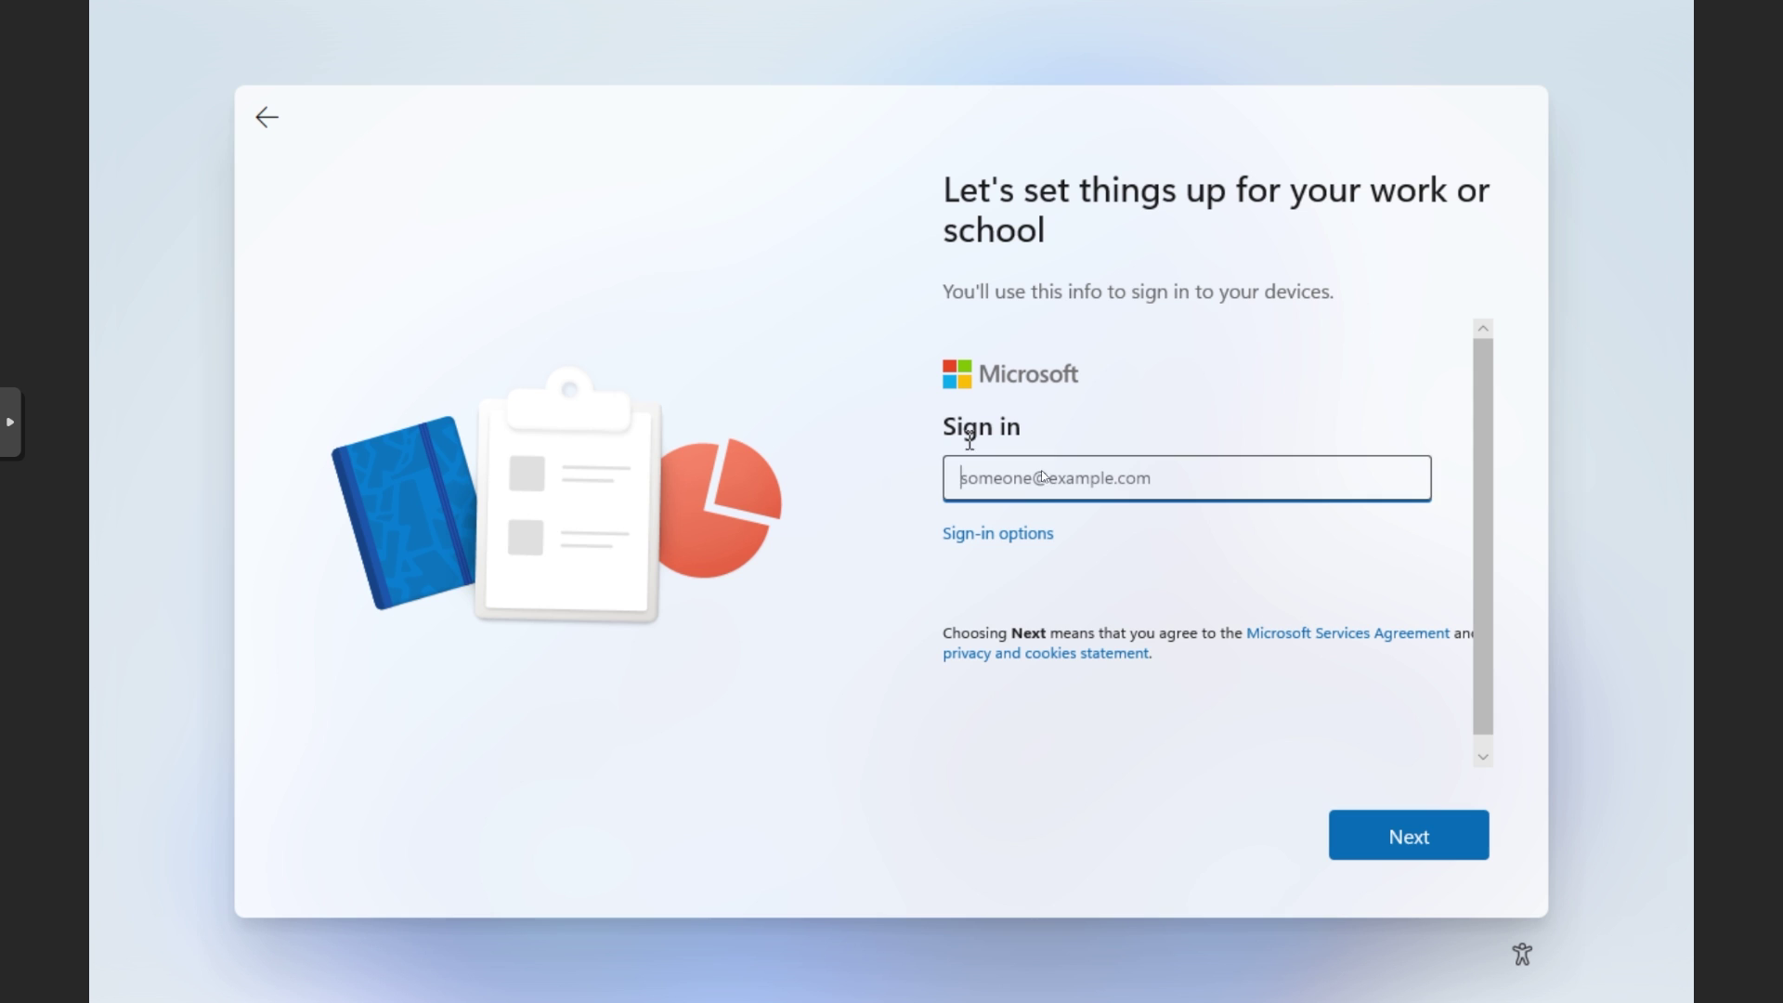
Step: Choose Domain join instead from the sign-in options on the work or school page
click(991, 545)
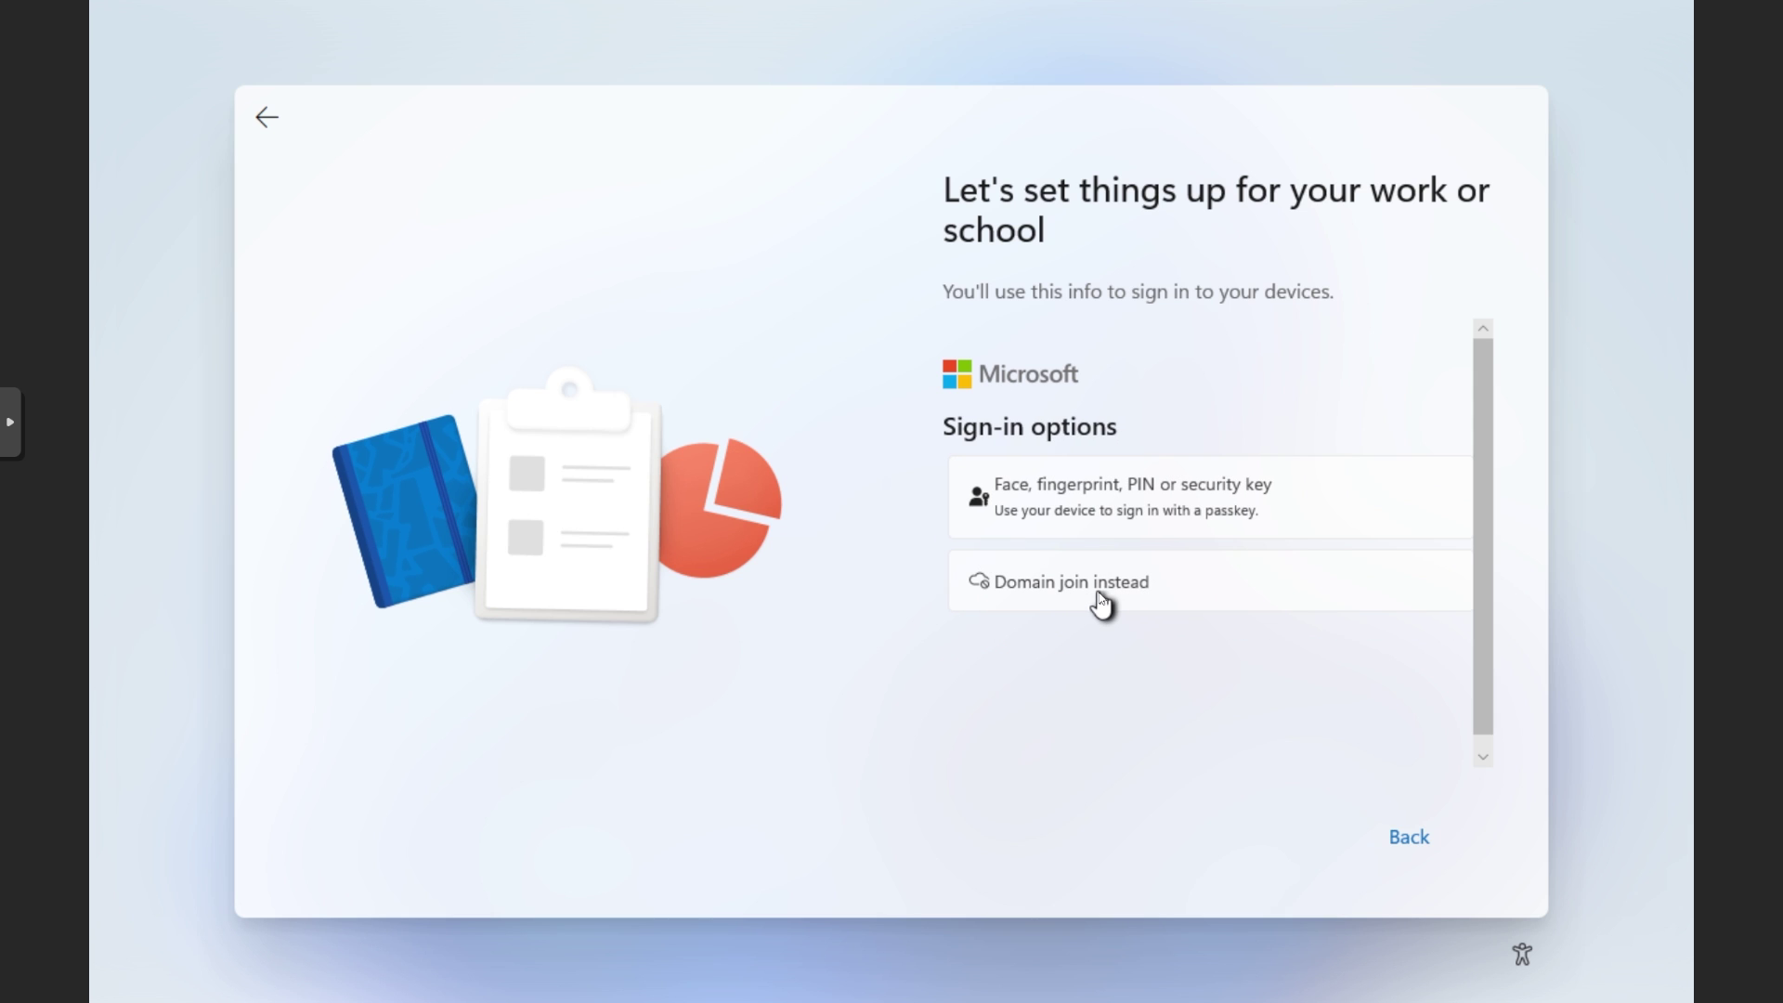
click(1065, 601)
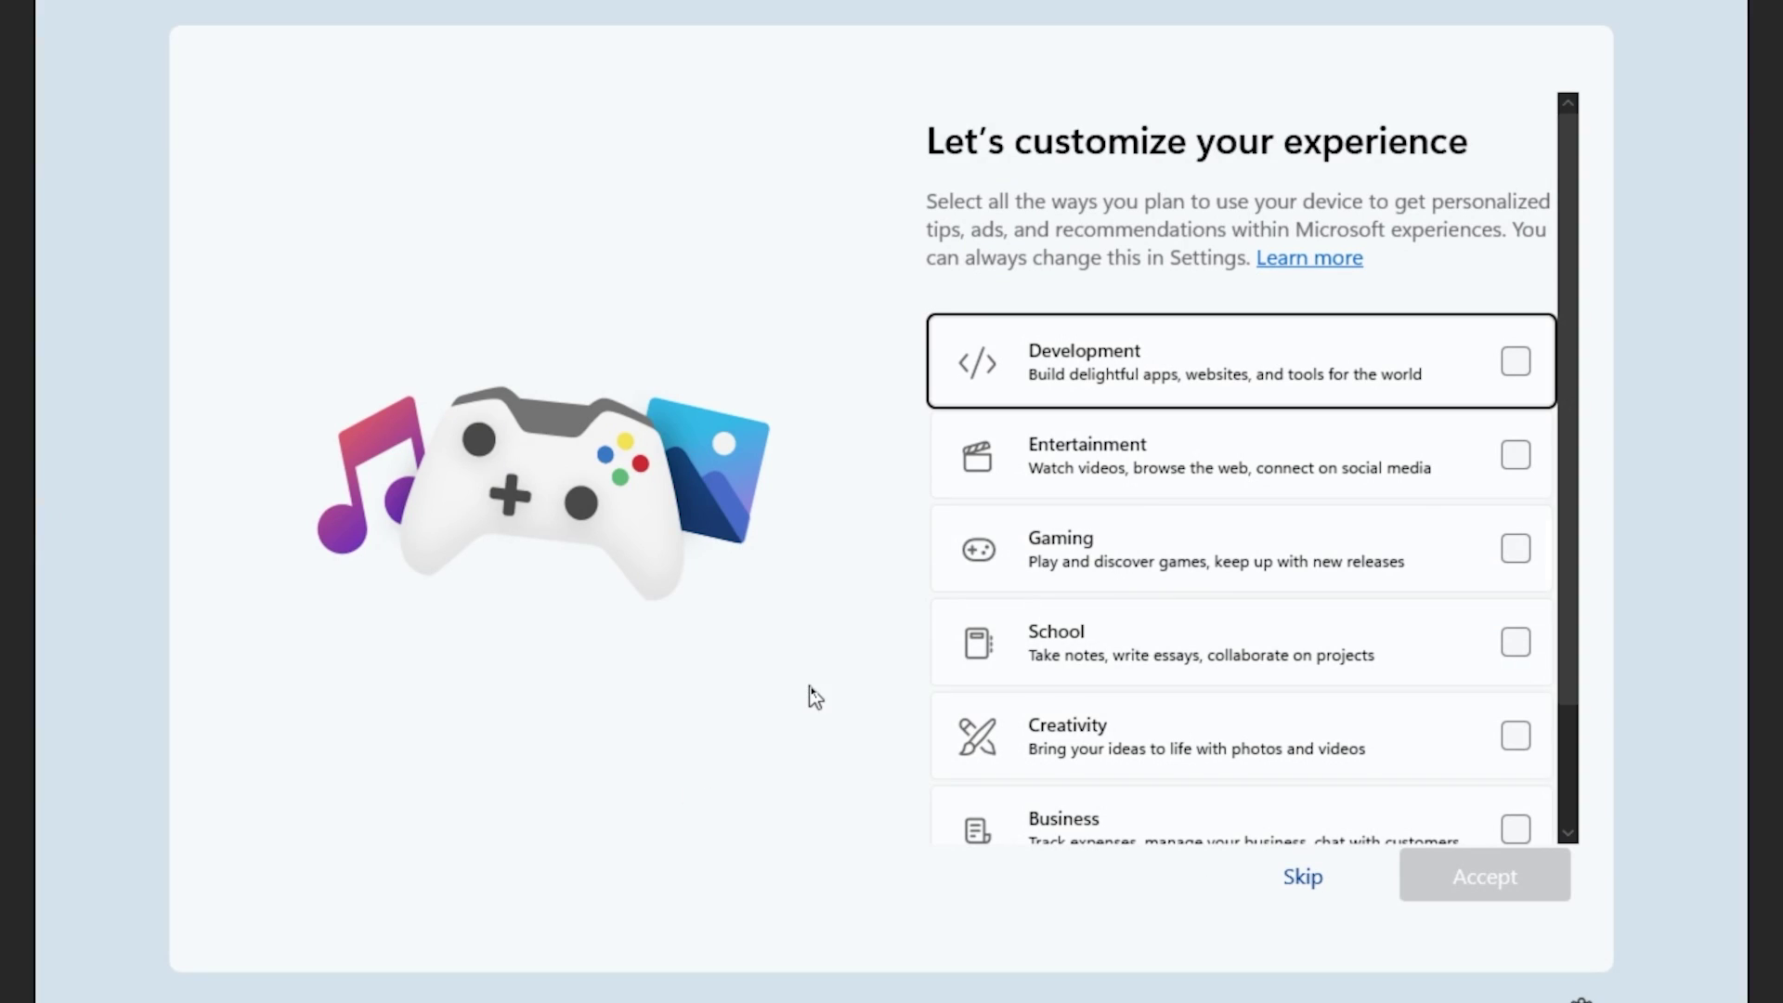
Step: Clear the junk text from the email box, cancel Microsoft sign-in, and skip it for now
scroll(1442, 410, down, 2)
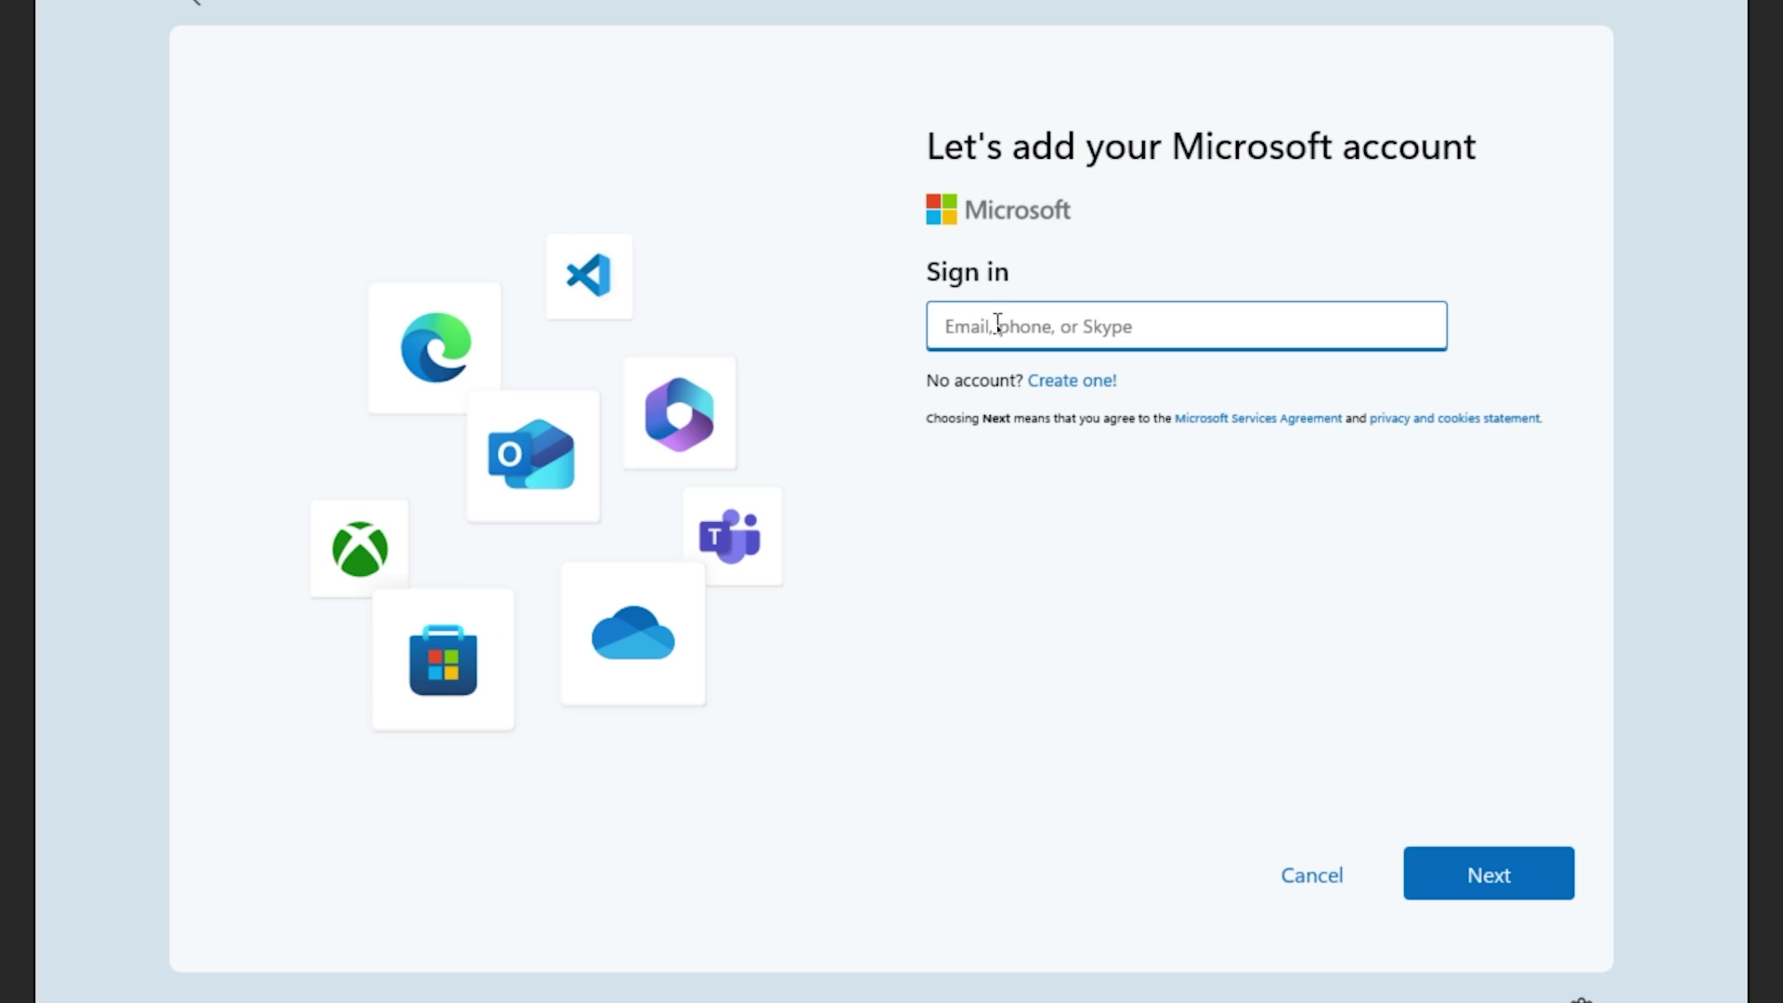
key(ctrl+a)
key(BackSpace)
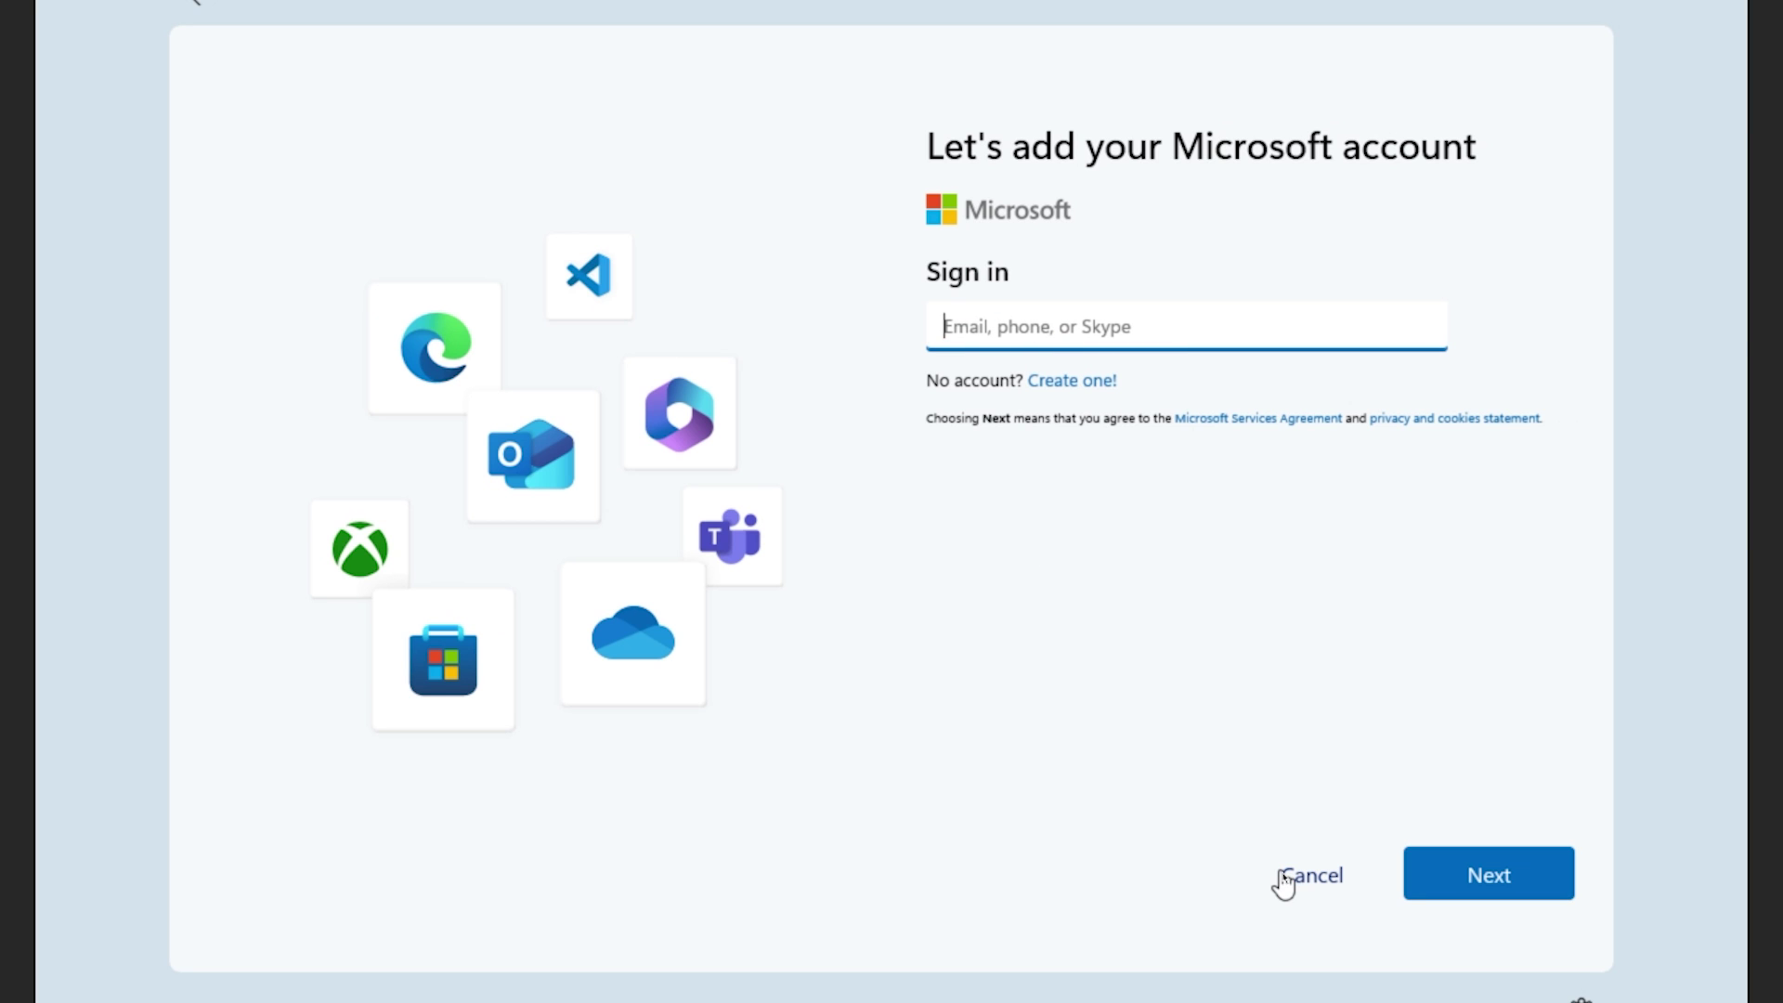
click(1311, 878)
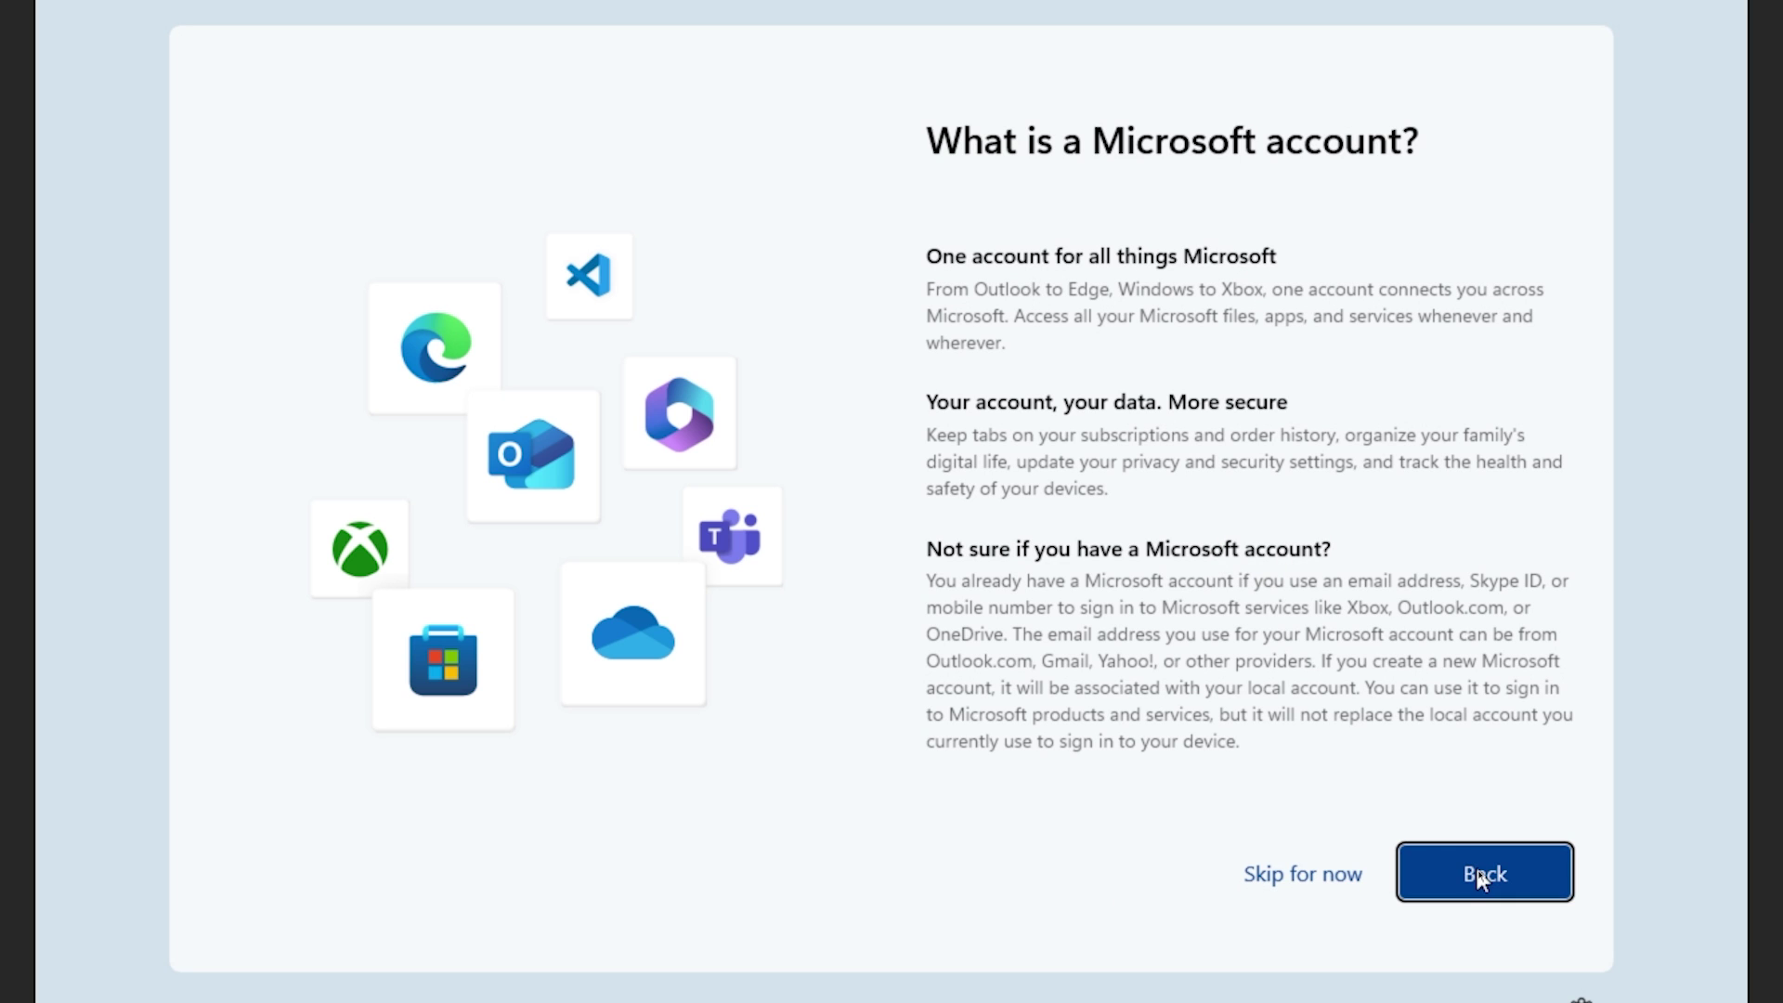
click(1306, 890)
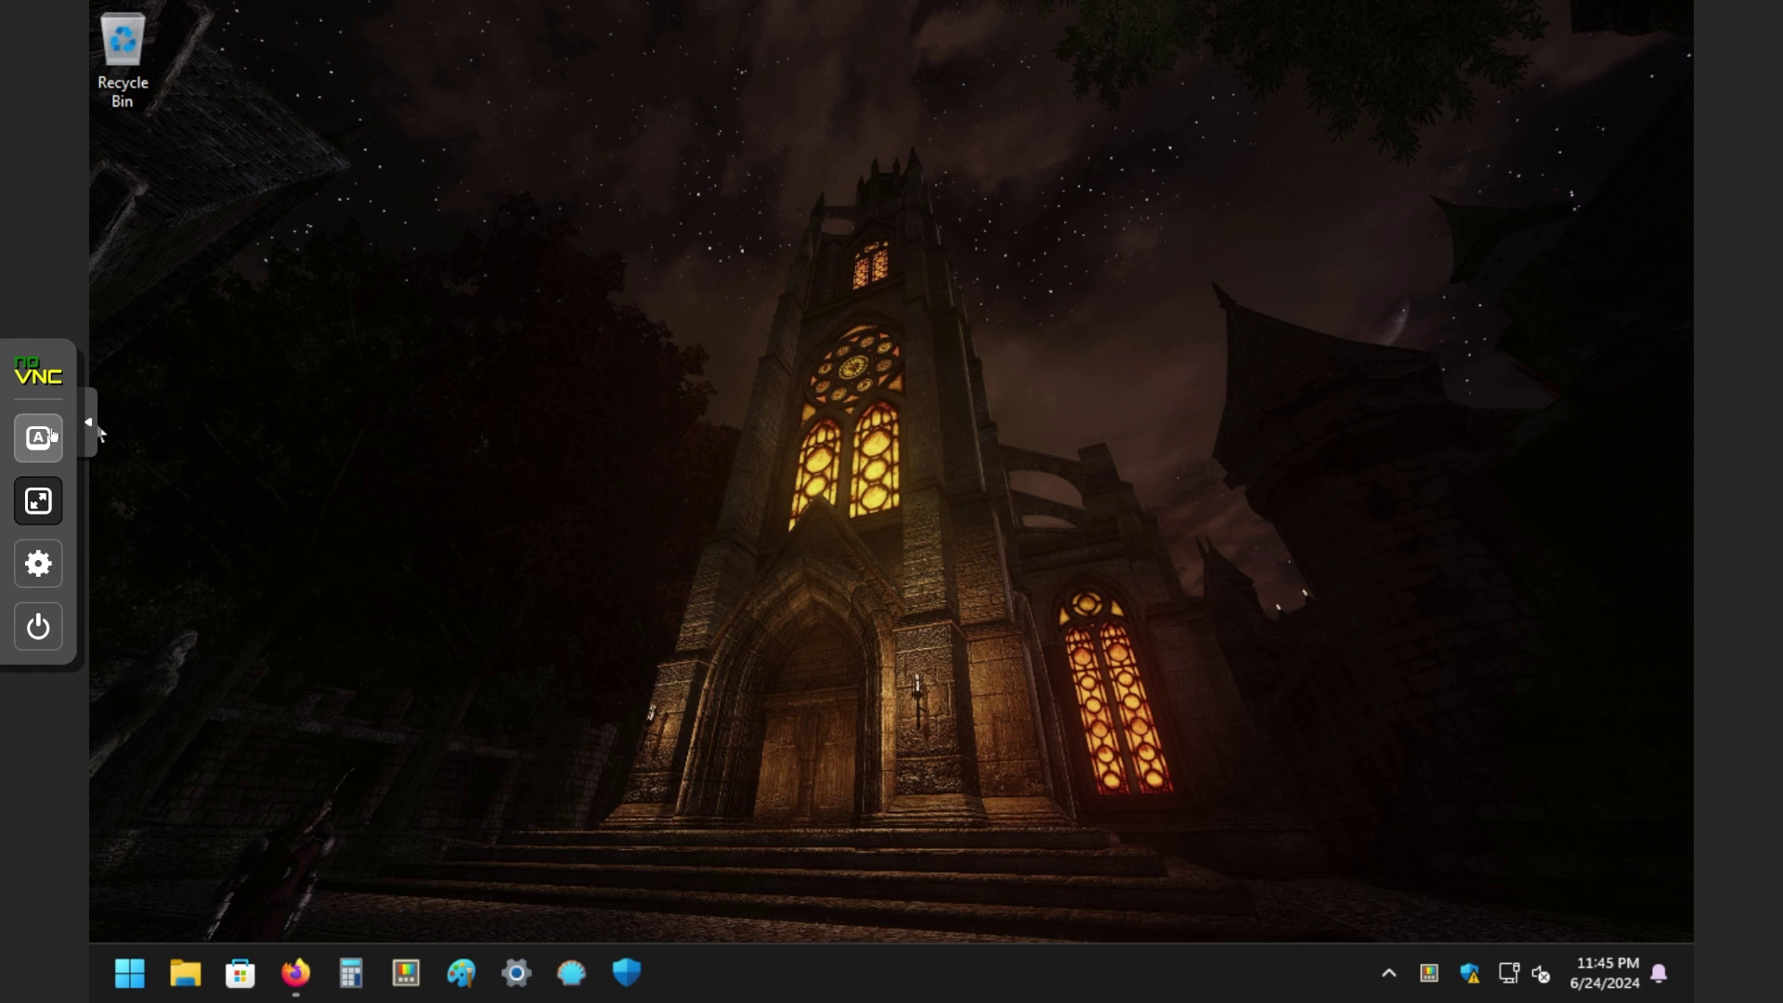
Step: Search Start for 'settings' and launch the Settings app
click(96, 433)
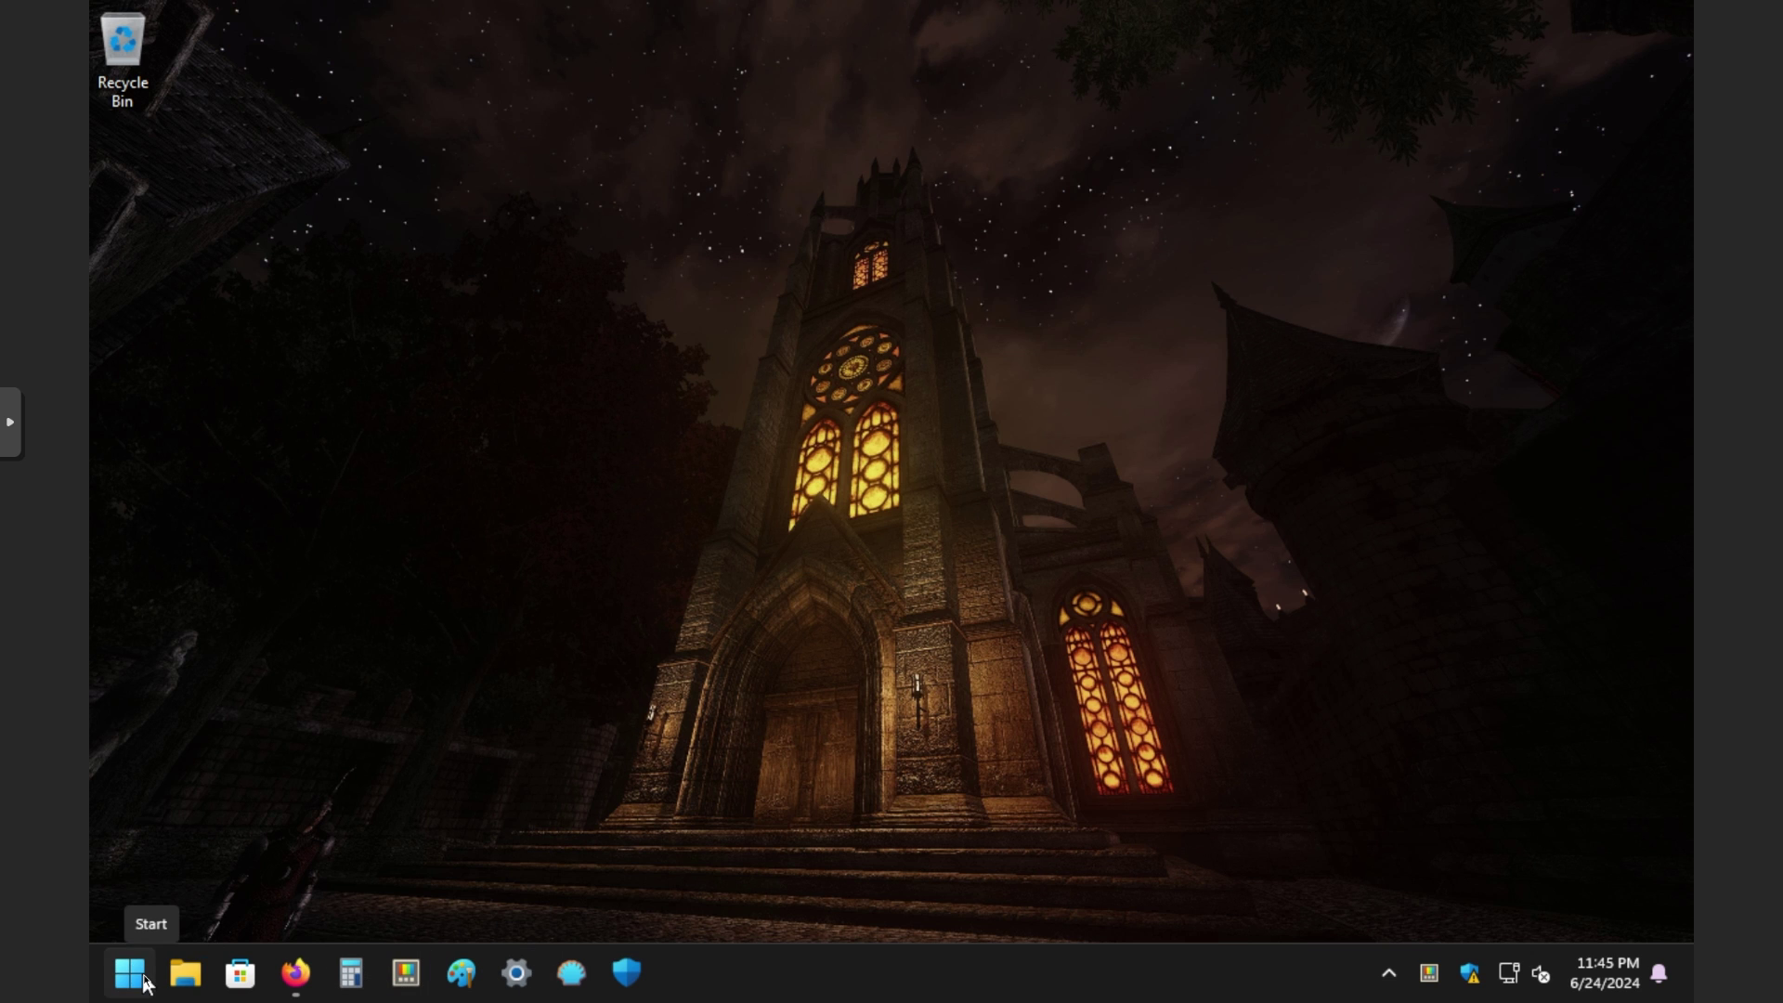
key(super)
text(settings)
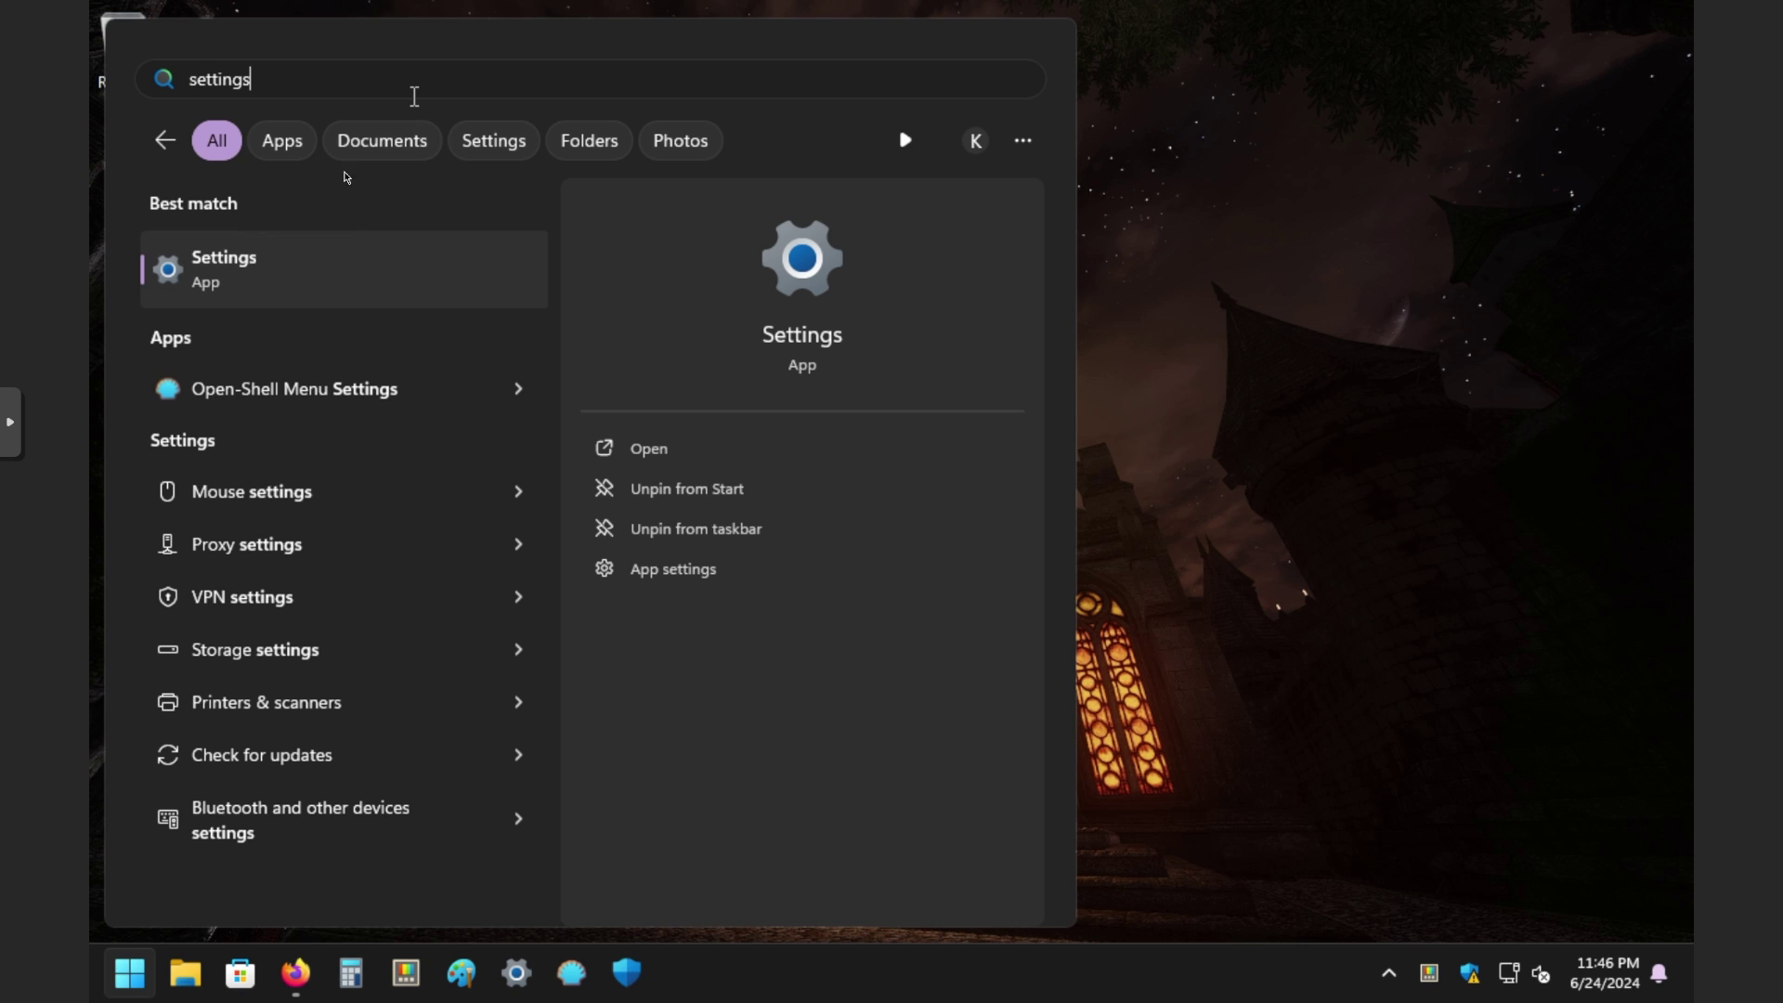
click(244, 268)
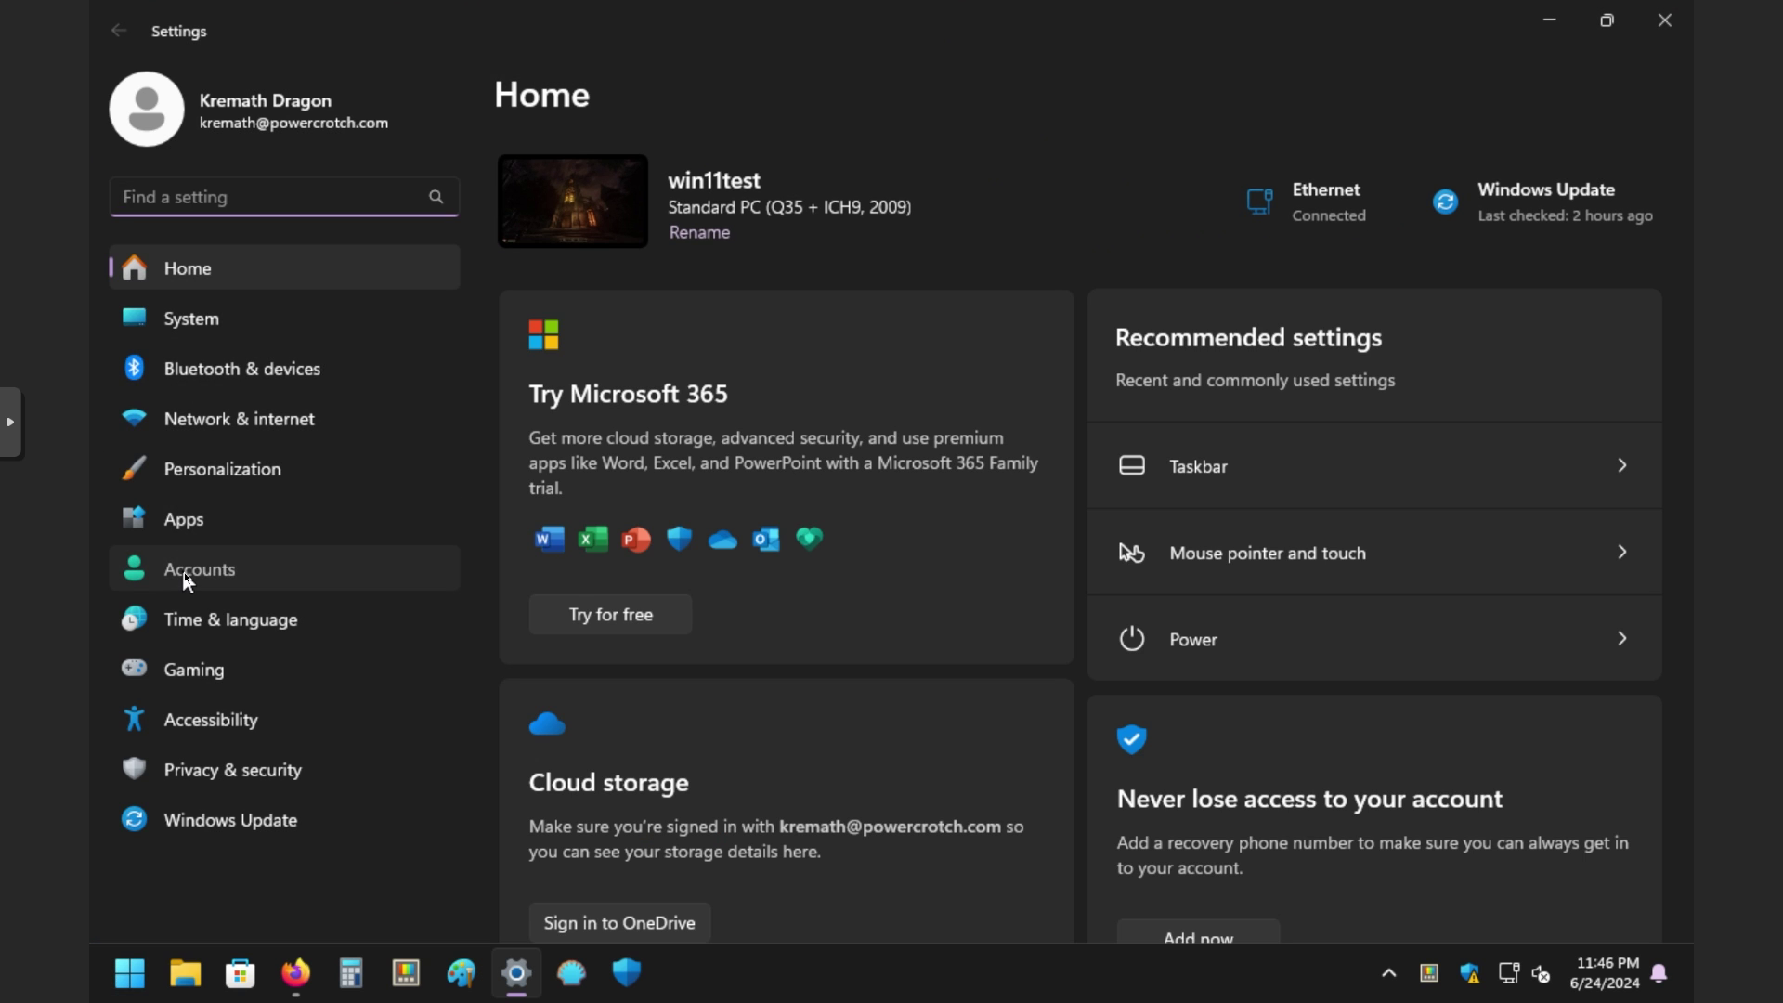
Step: Go to Accounts and view the Your info page for the Microsoft account
click(187, 576)
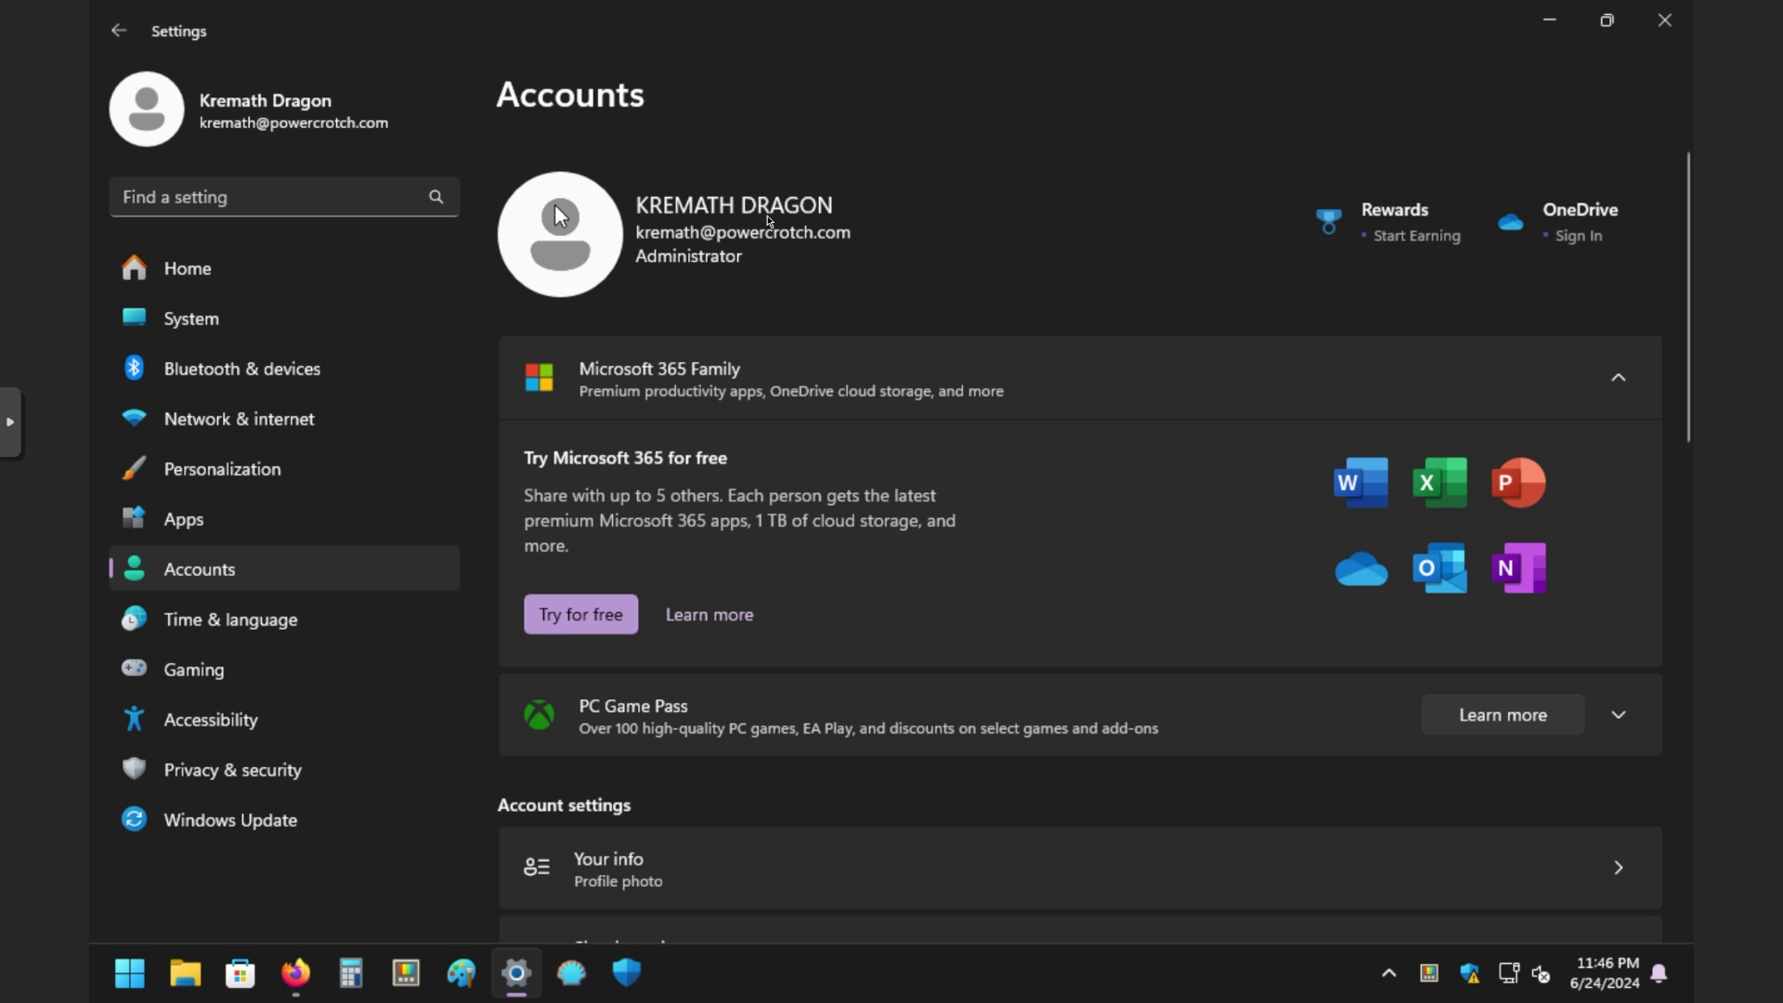
scroll(806, 267, down, 1)
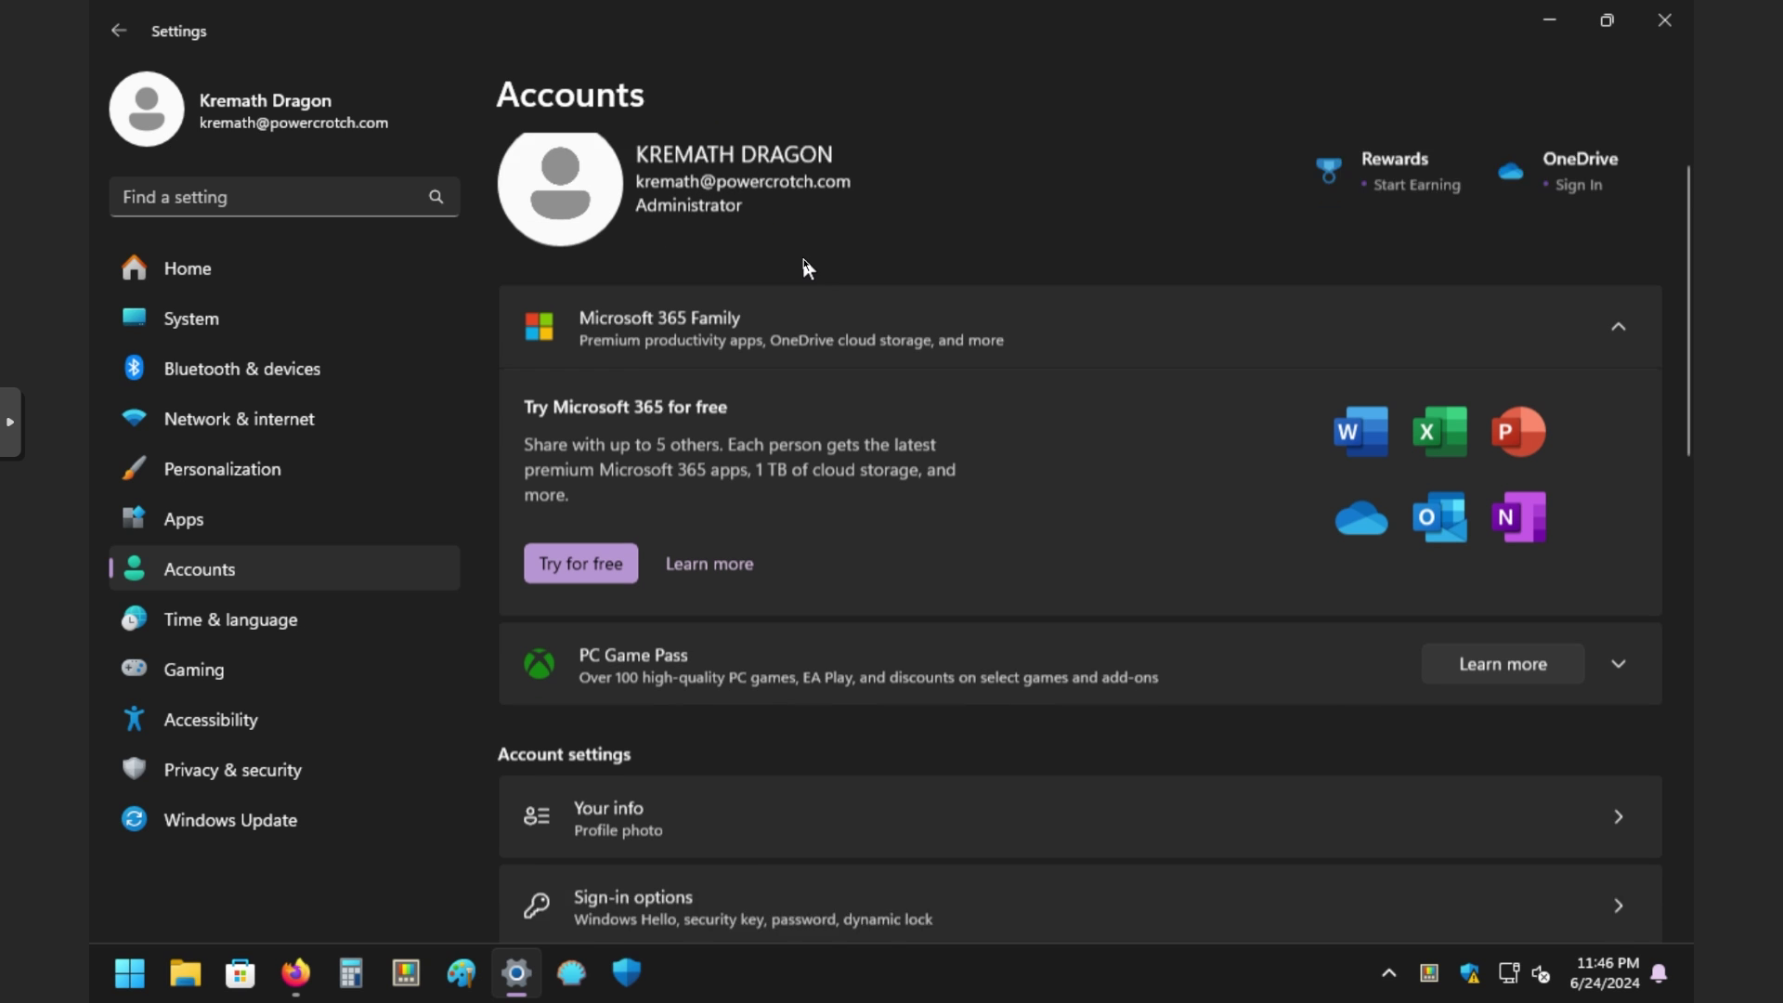
scroll(602, 306, up, 1)
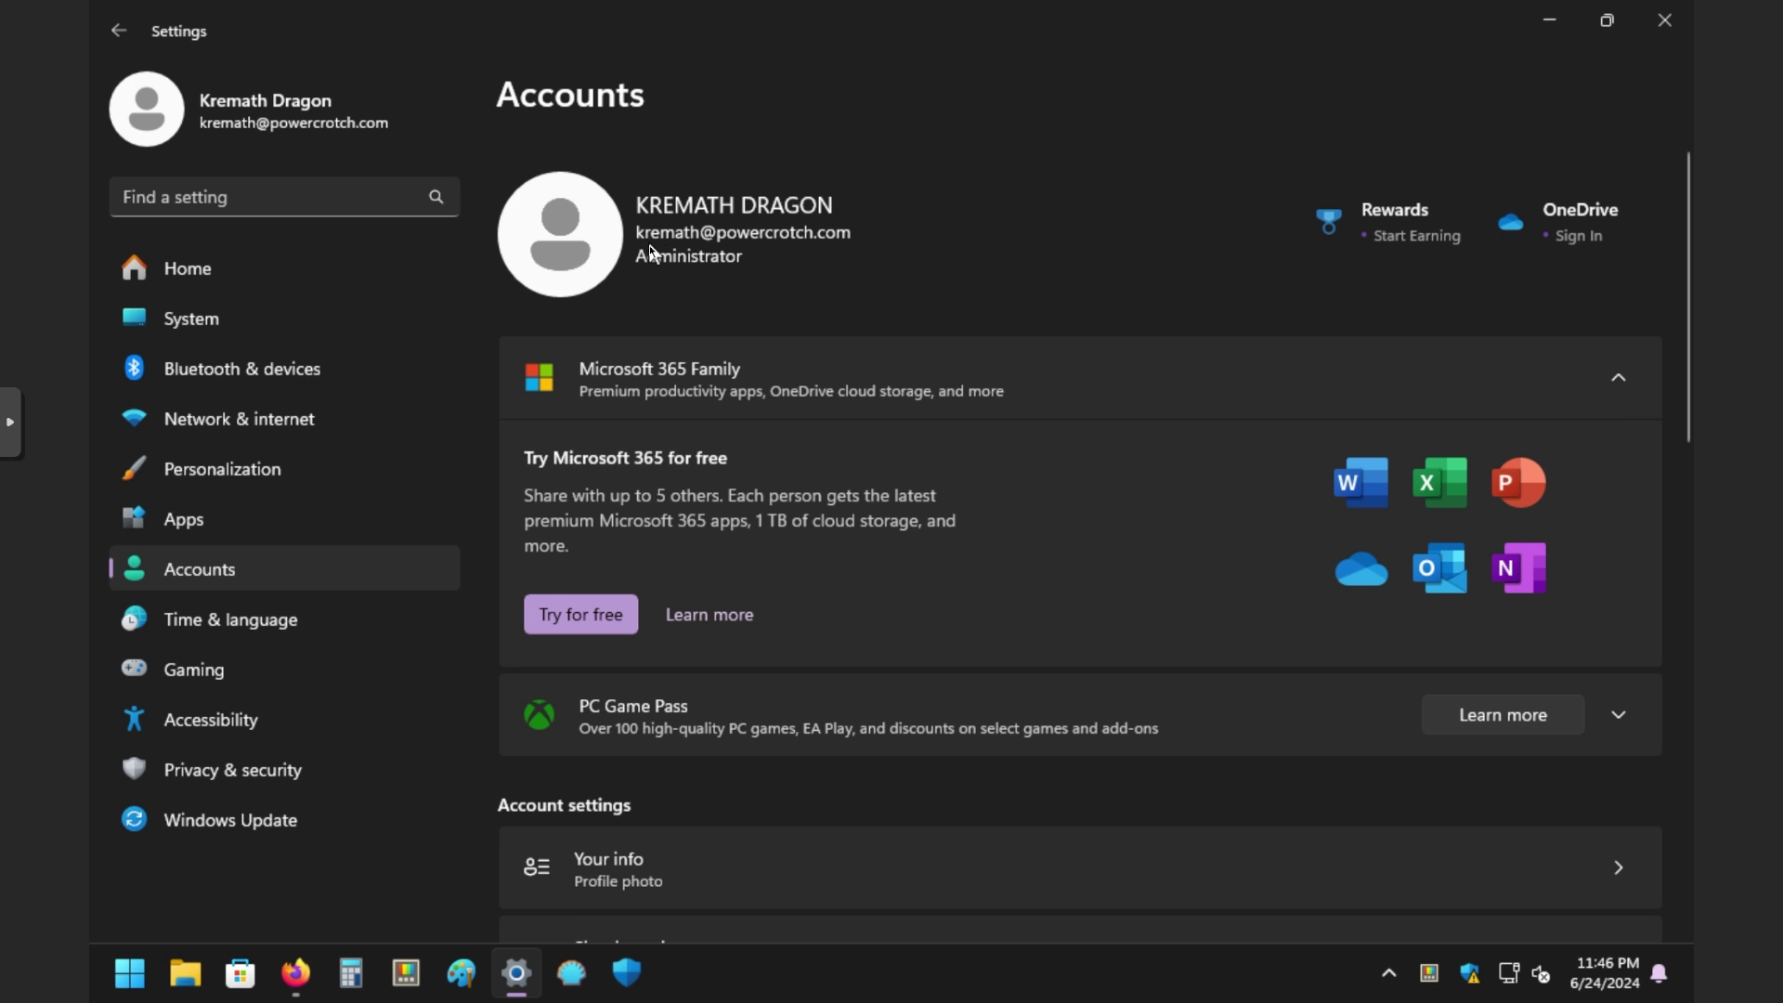
scroll(754, 293, down, 2)
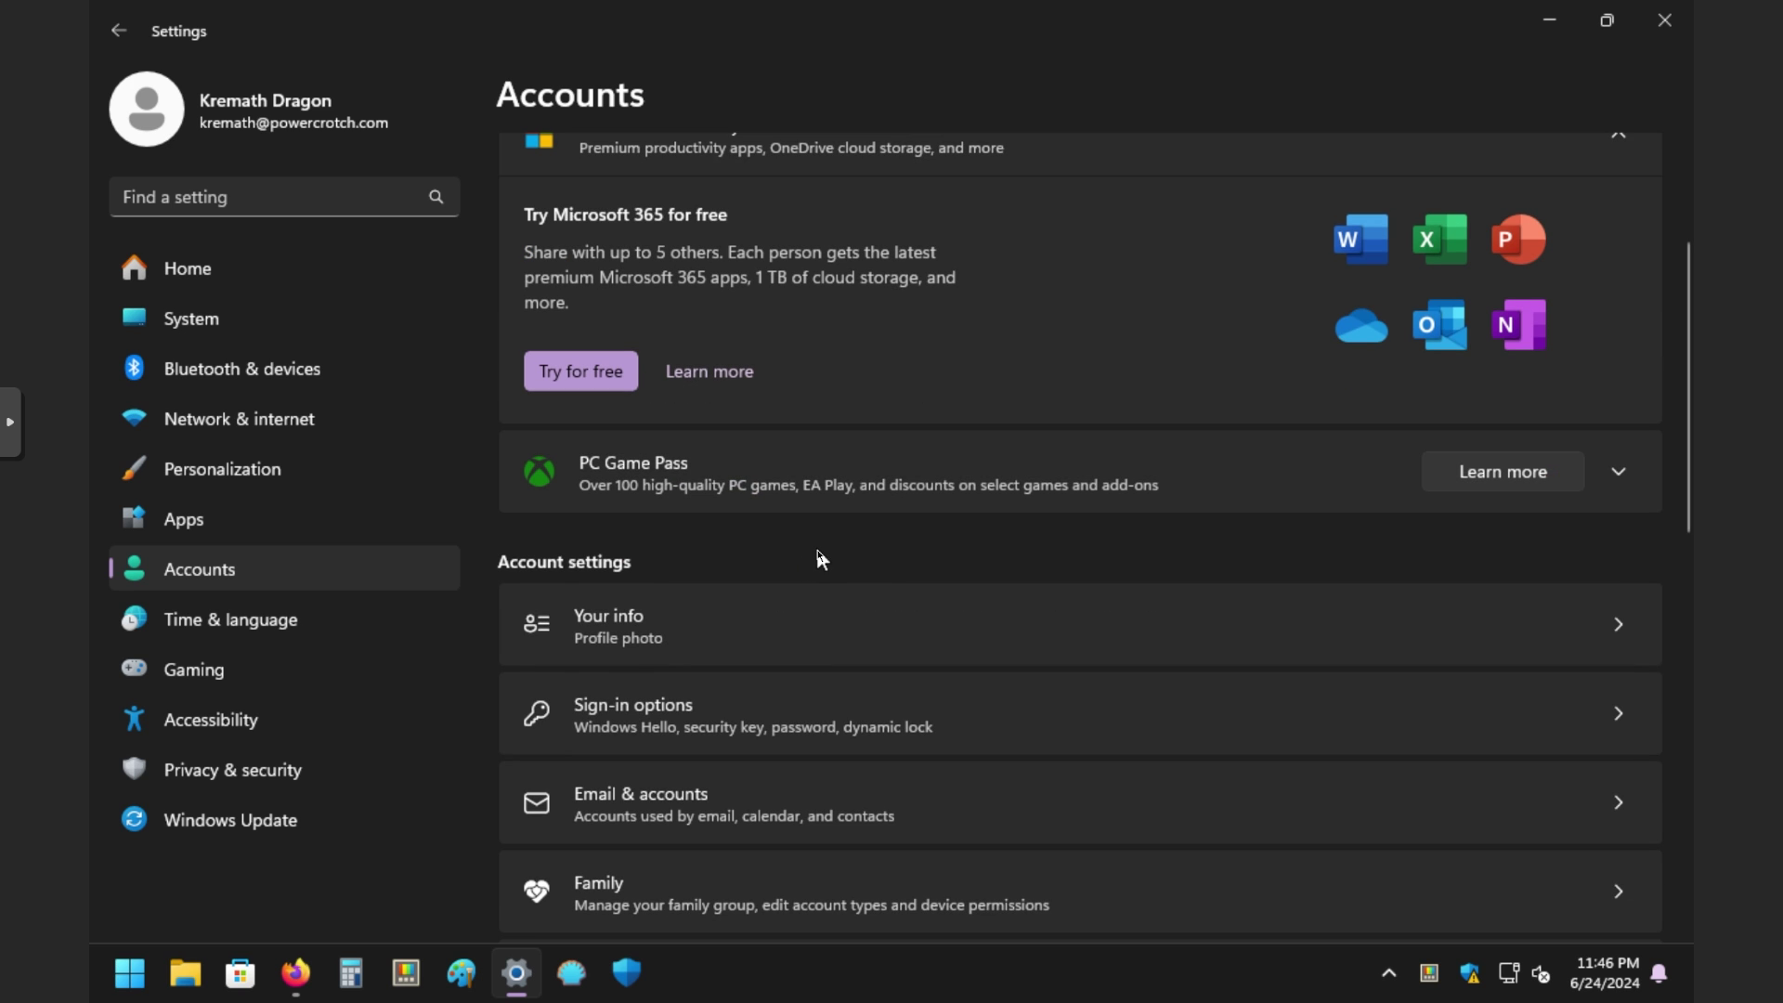
scroll(830, 619, down, 1)
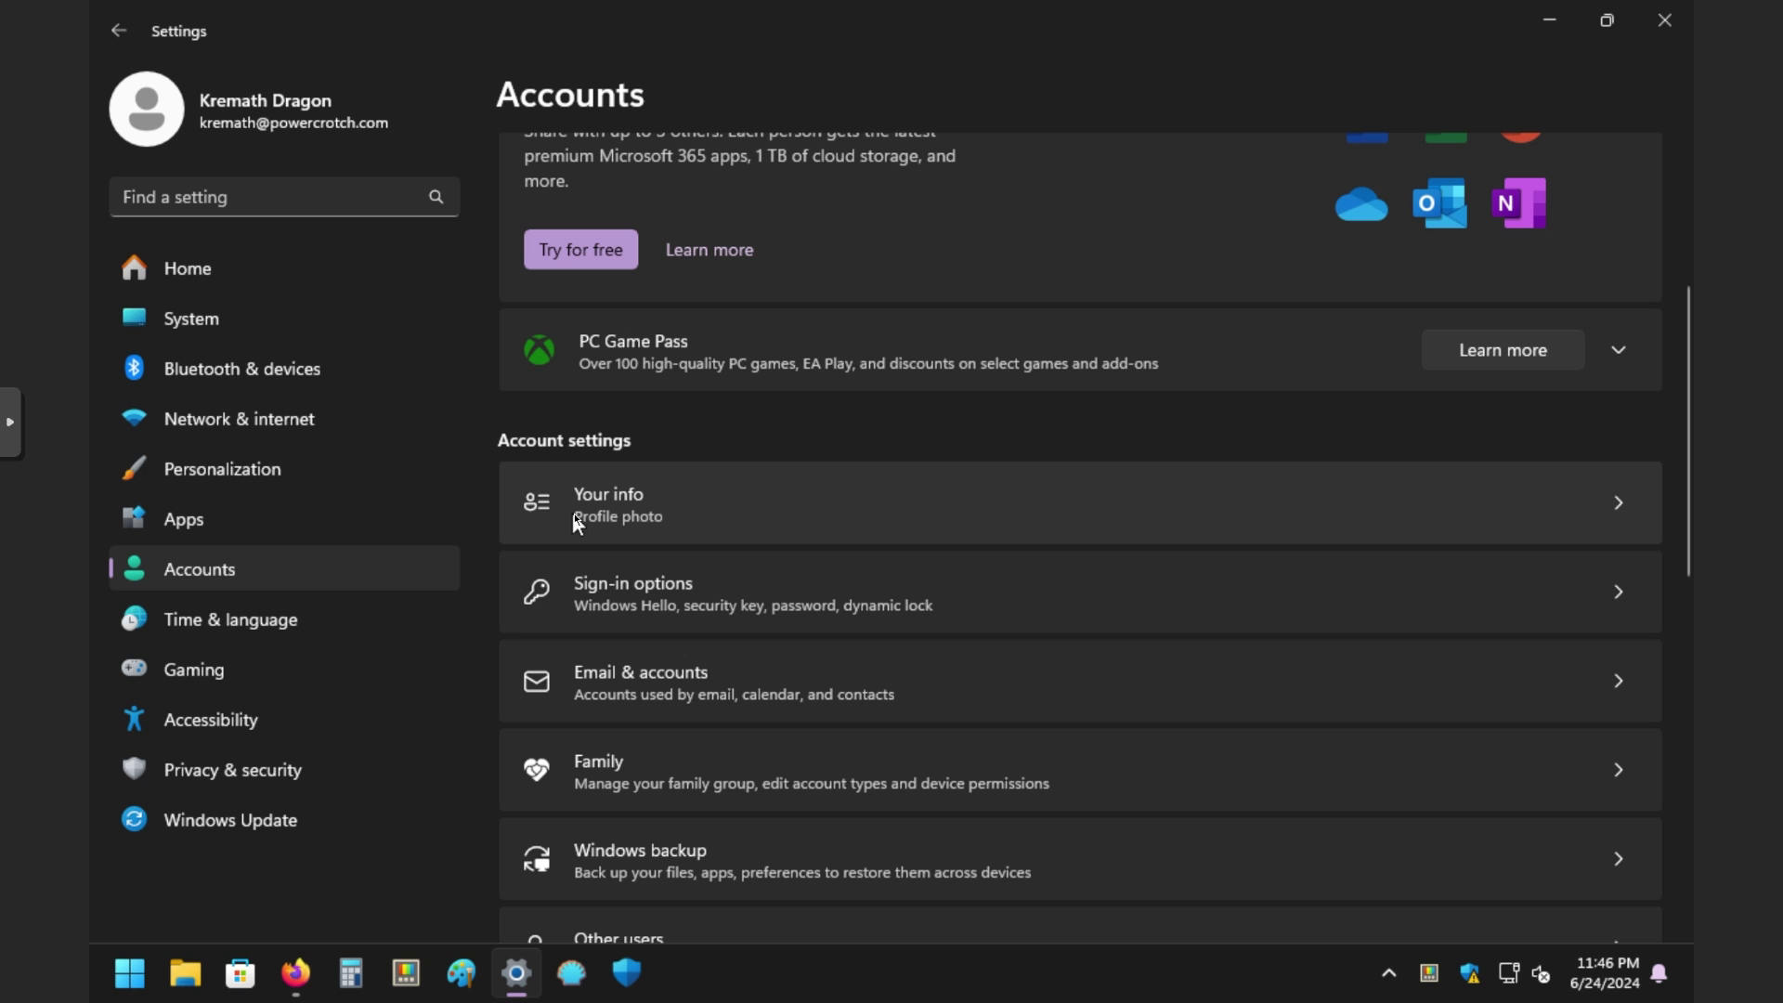
click(677, 500)
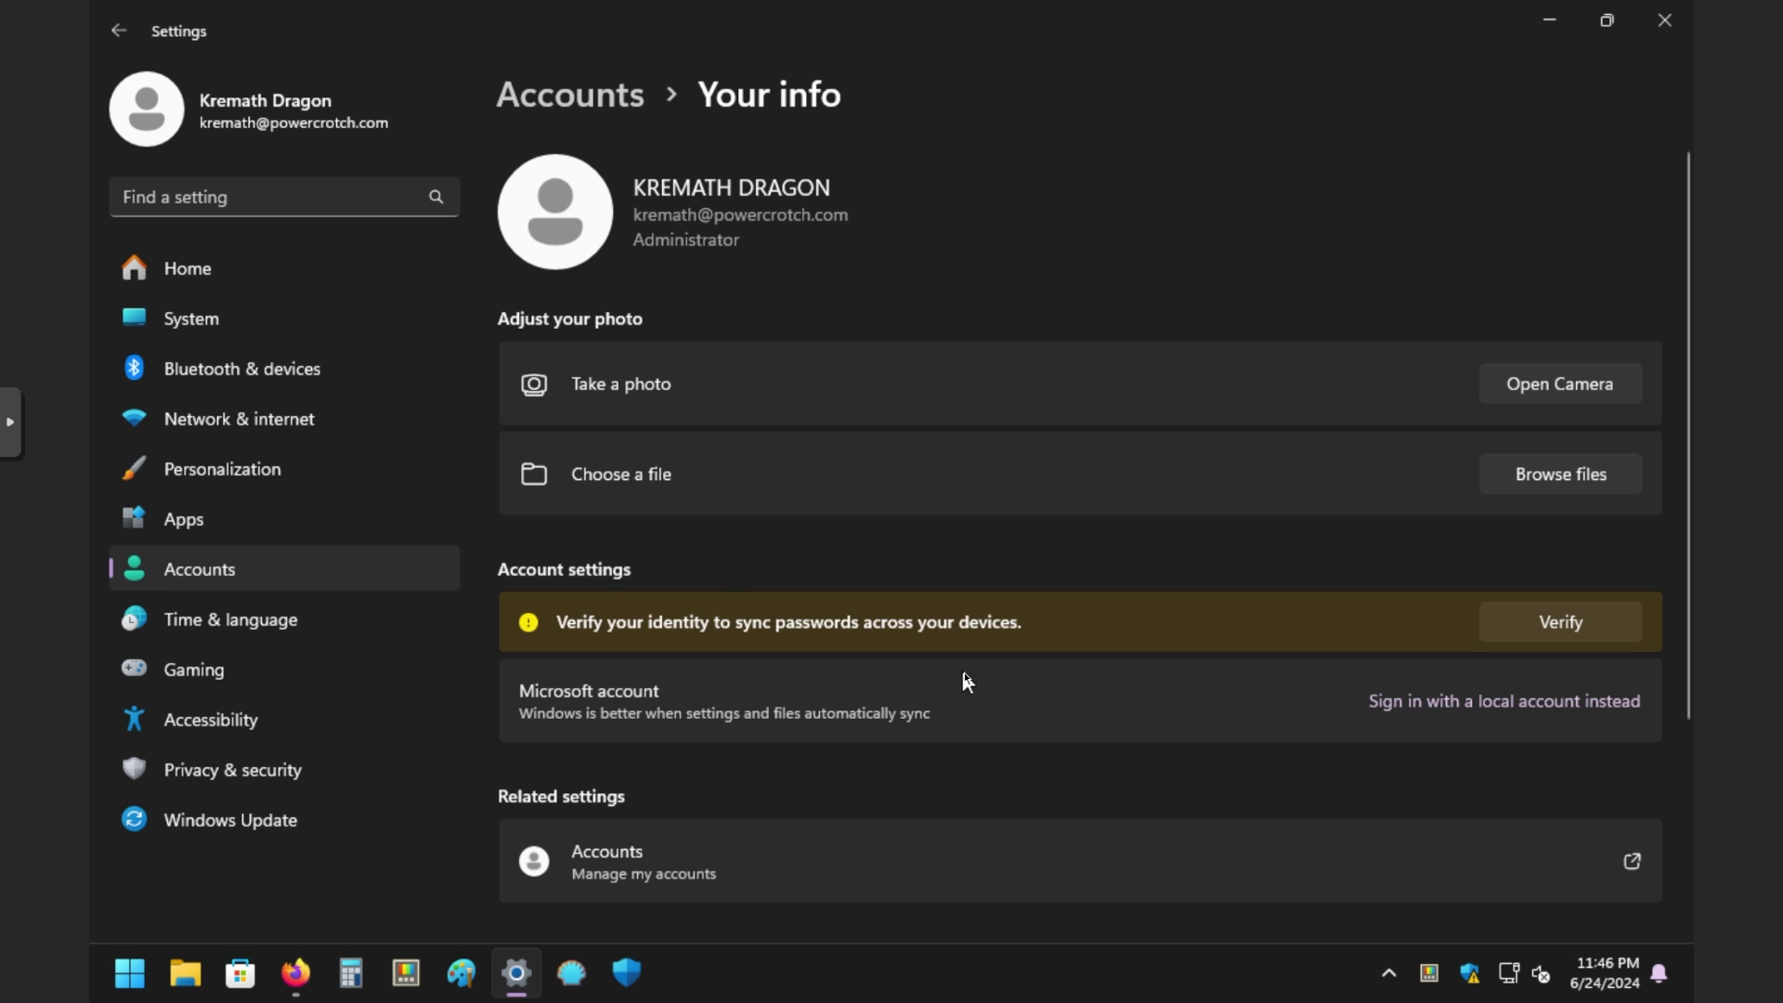
scroll(1133, 703, down, 1)
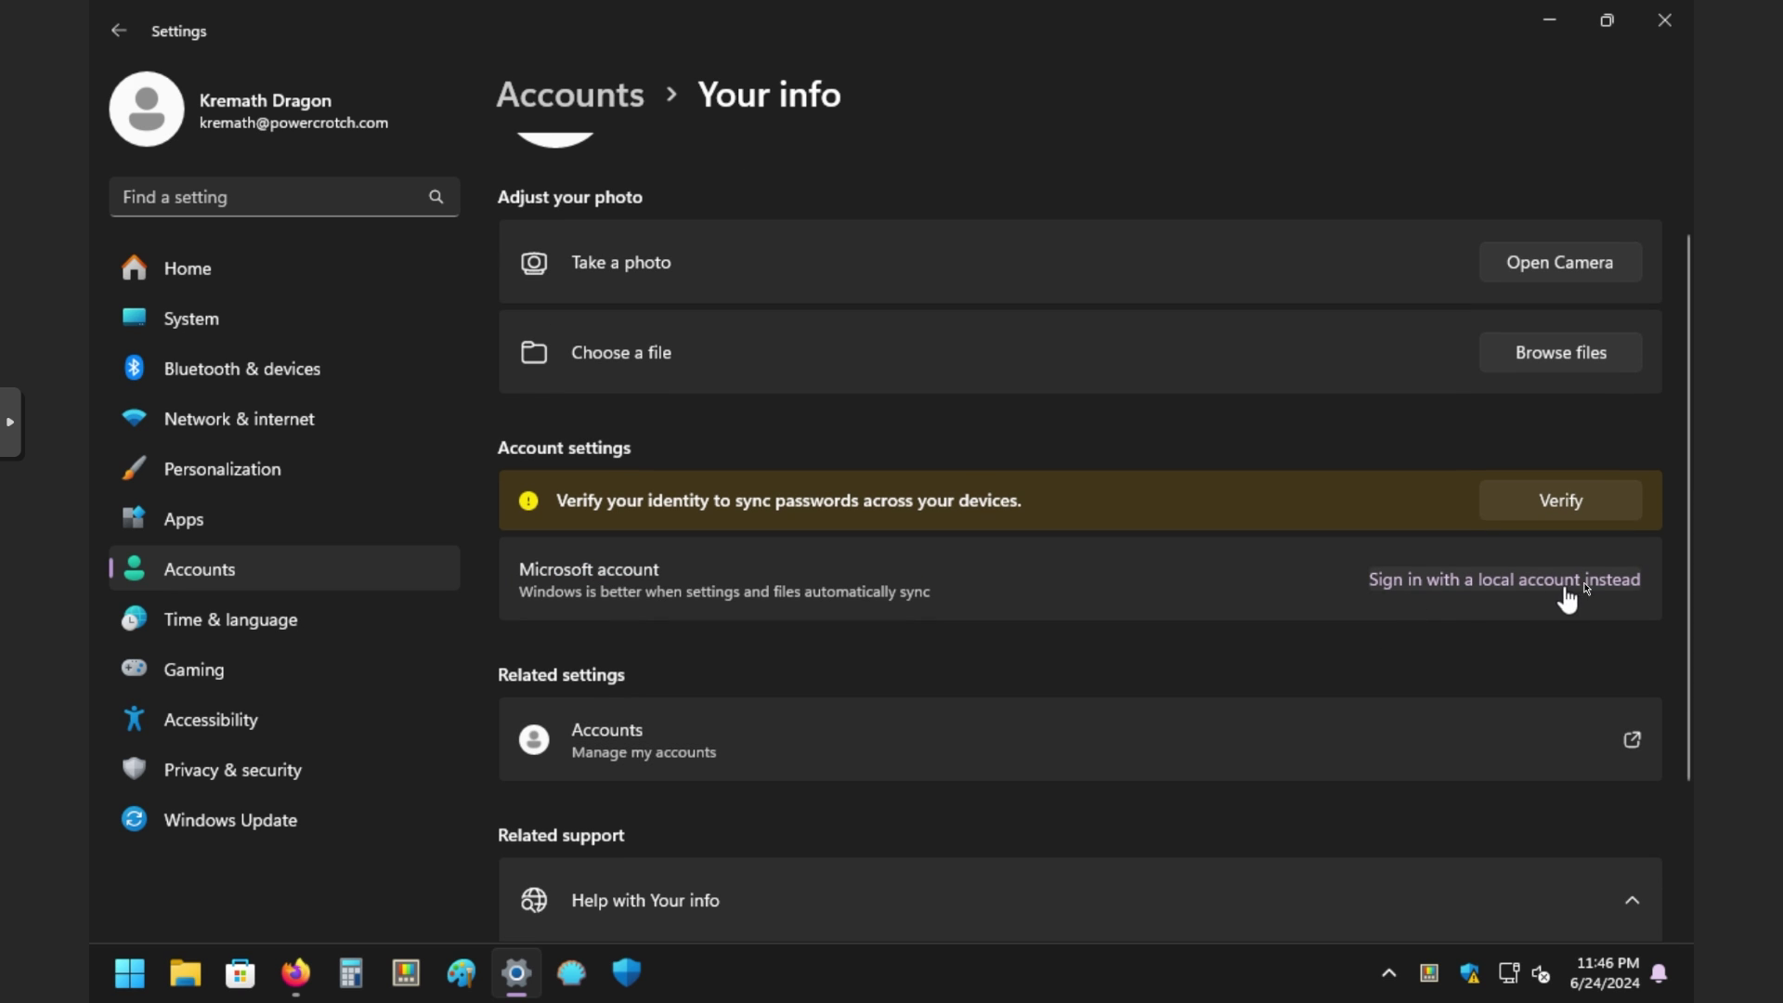
scroll(980, 559, up, 2)
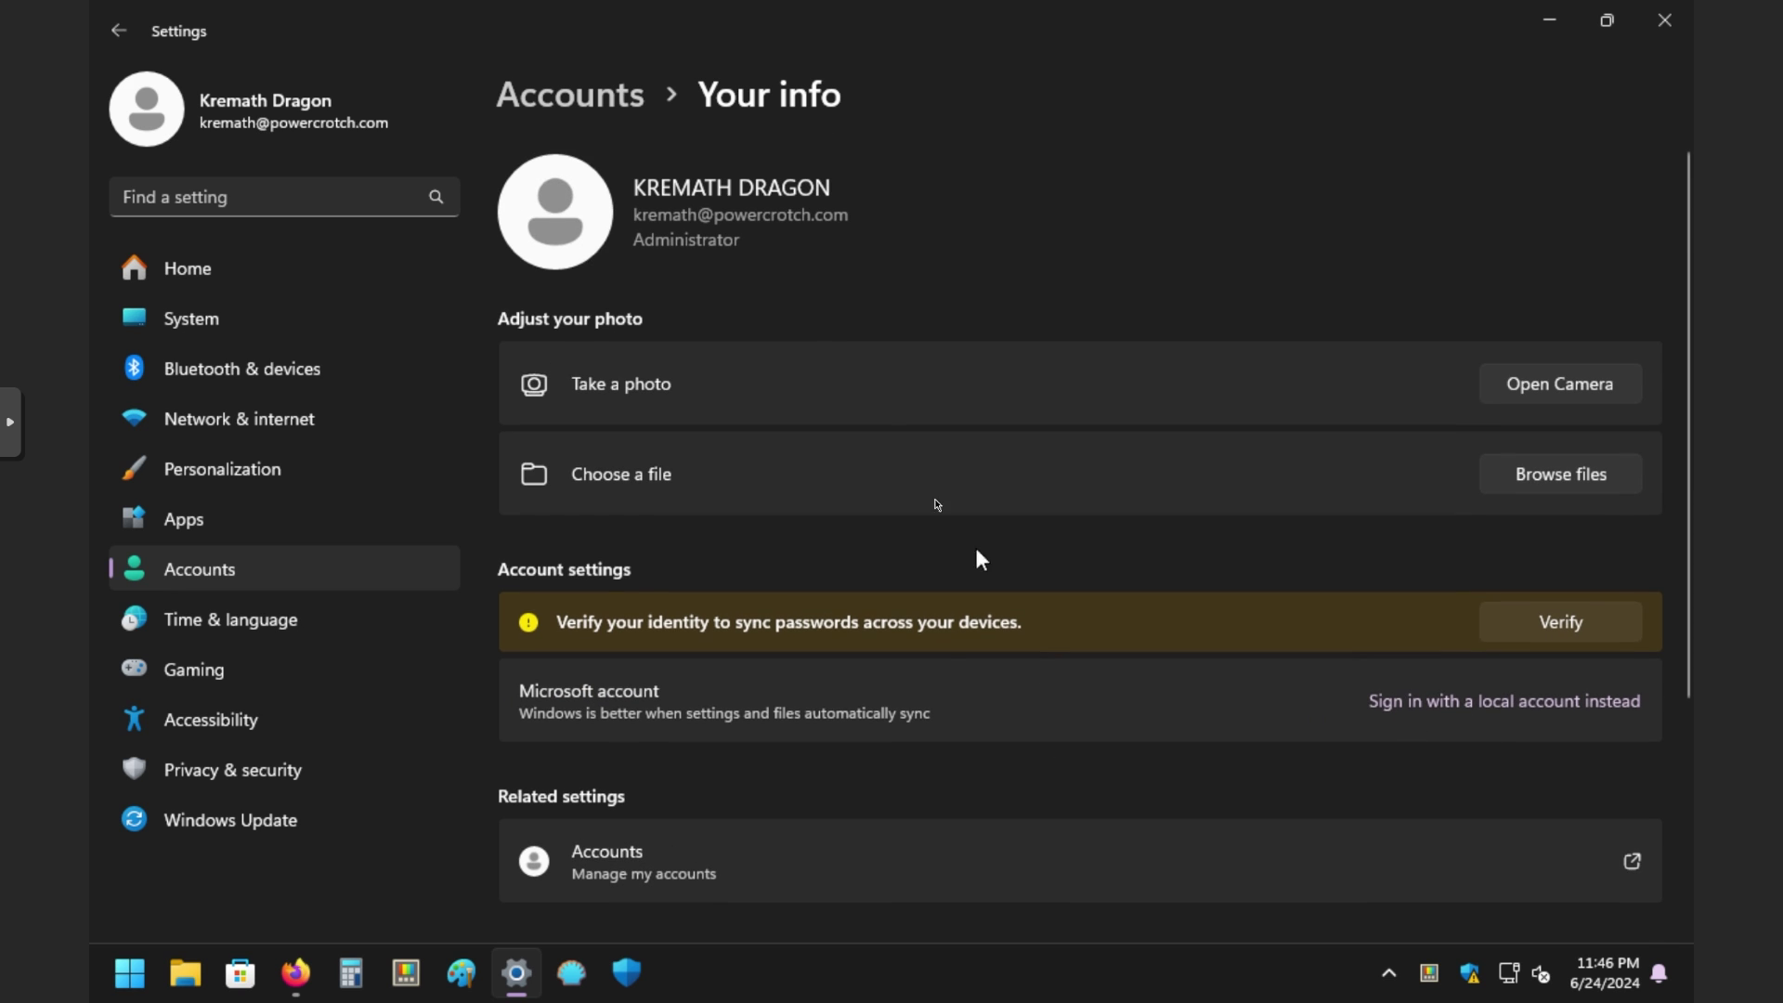
Step: Return to Accounts and open Sign-in options to review the Windows Hello-only setting
click(598, 99)
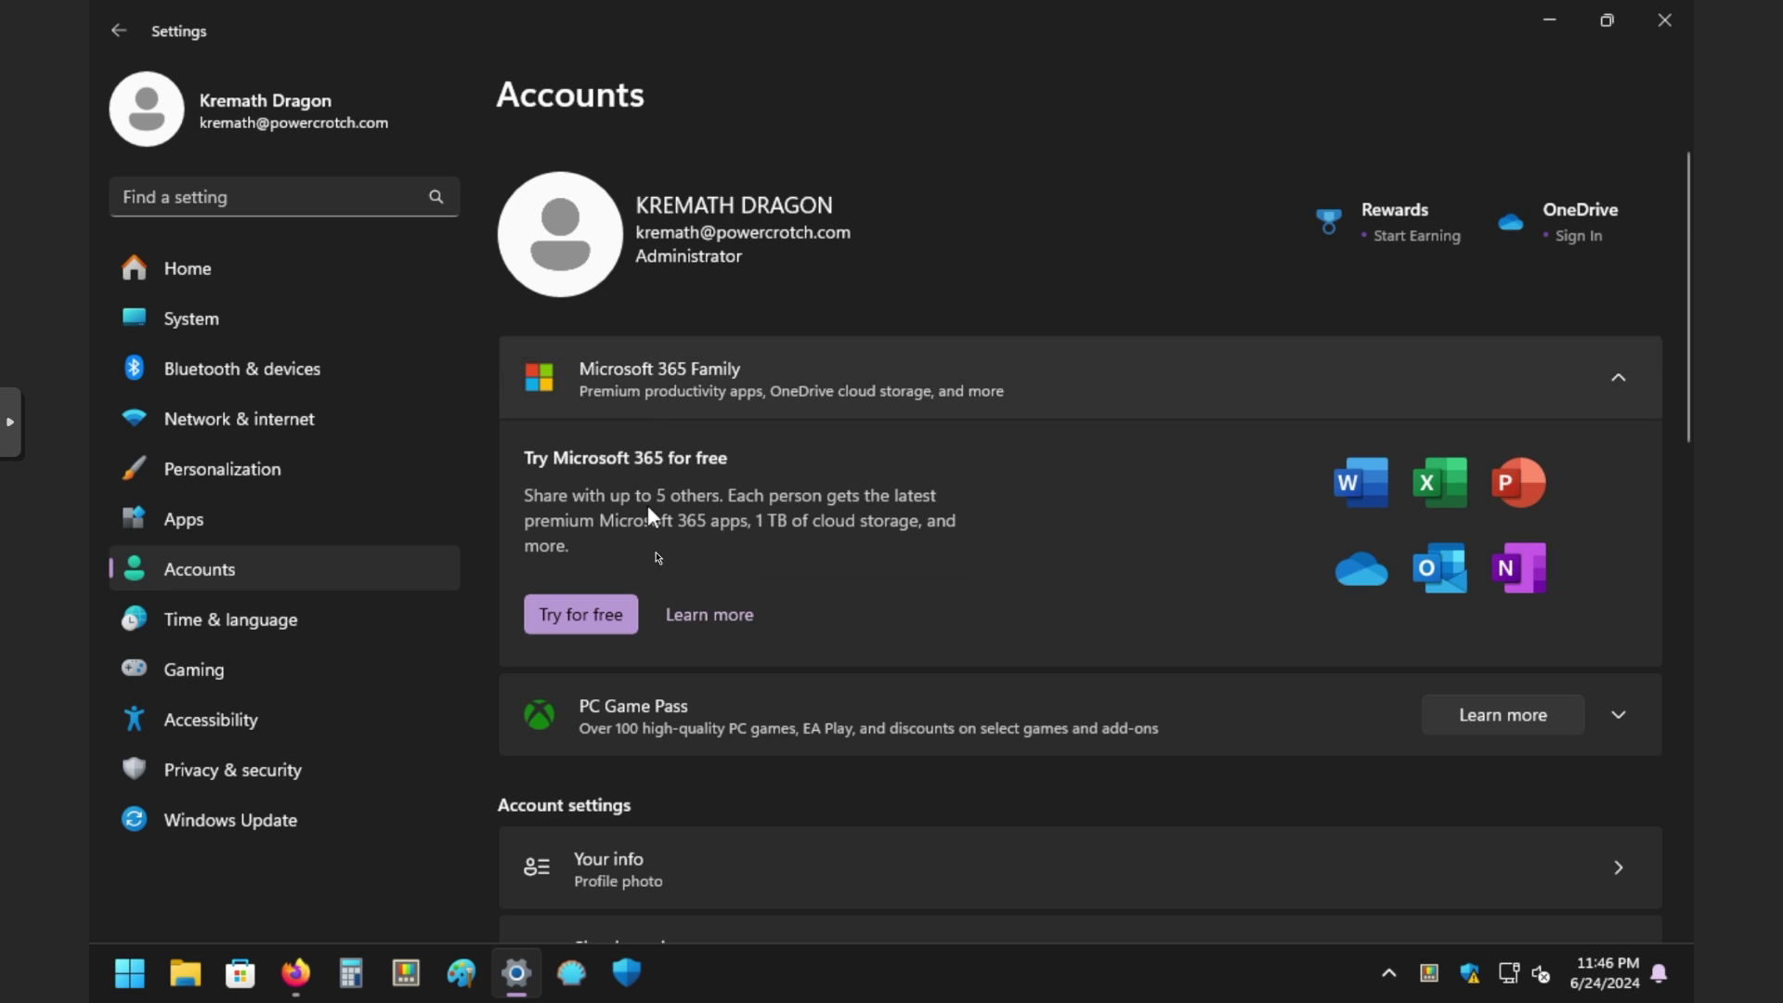
scroll(692, 617, down, 3)
scroll(736, 703, down, 2)
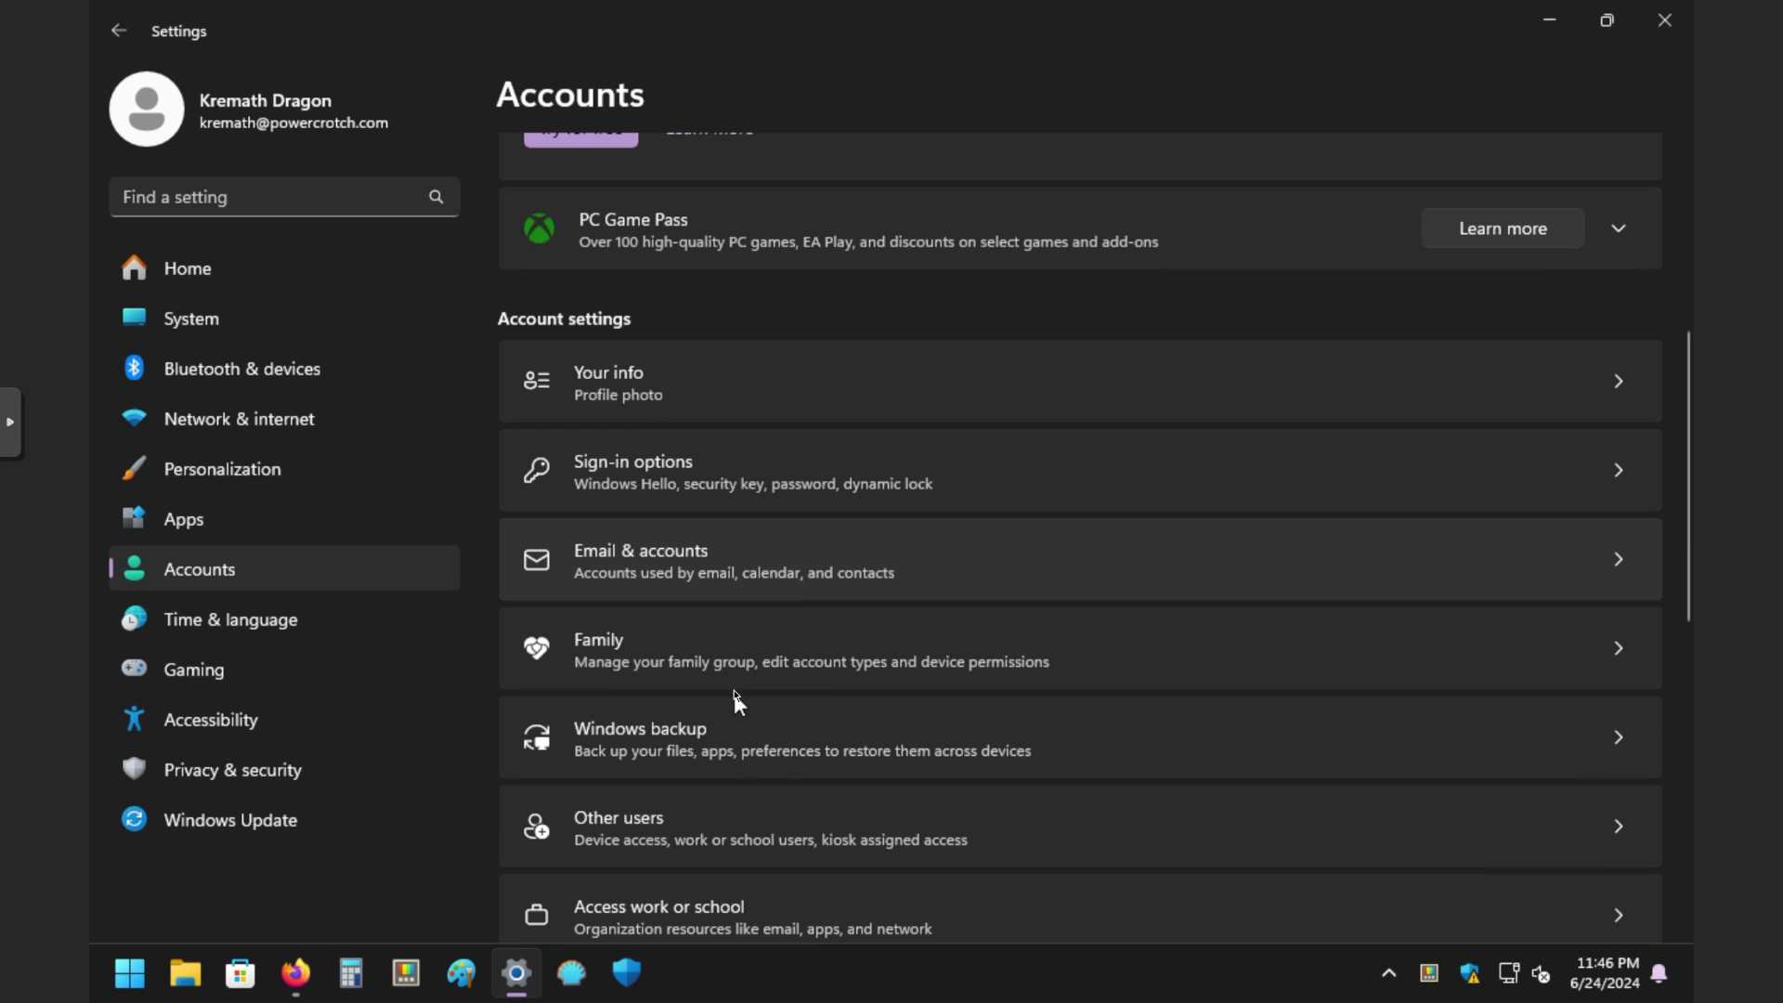
click(676, 486)
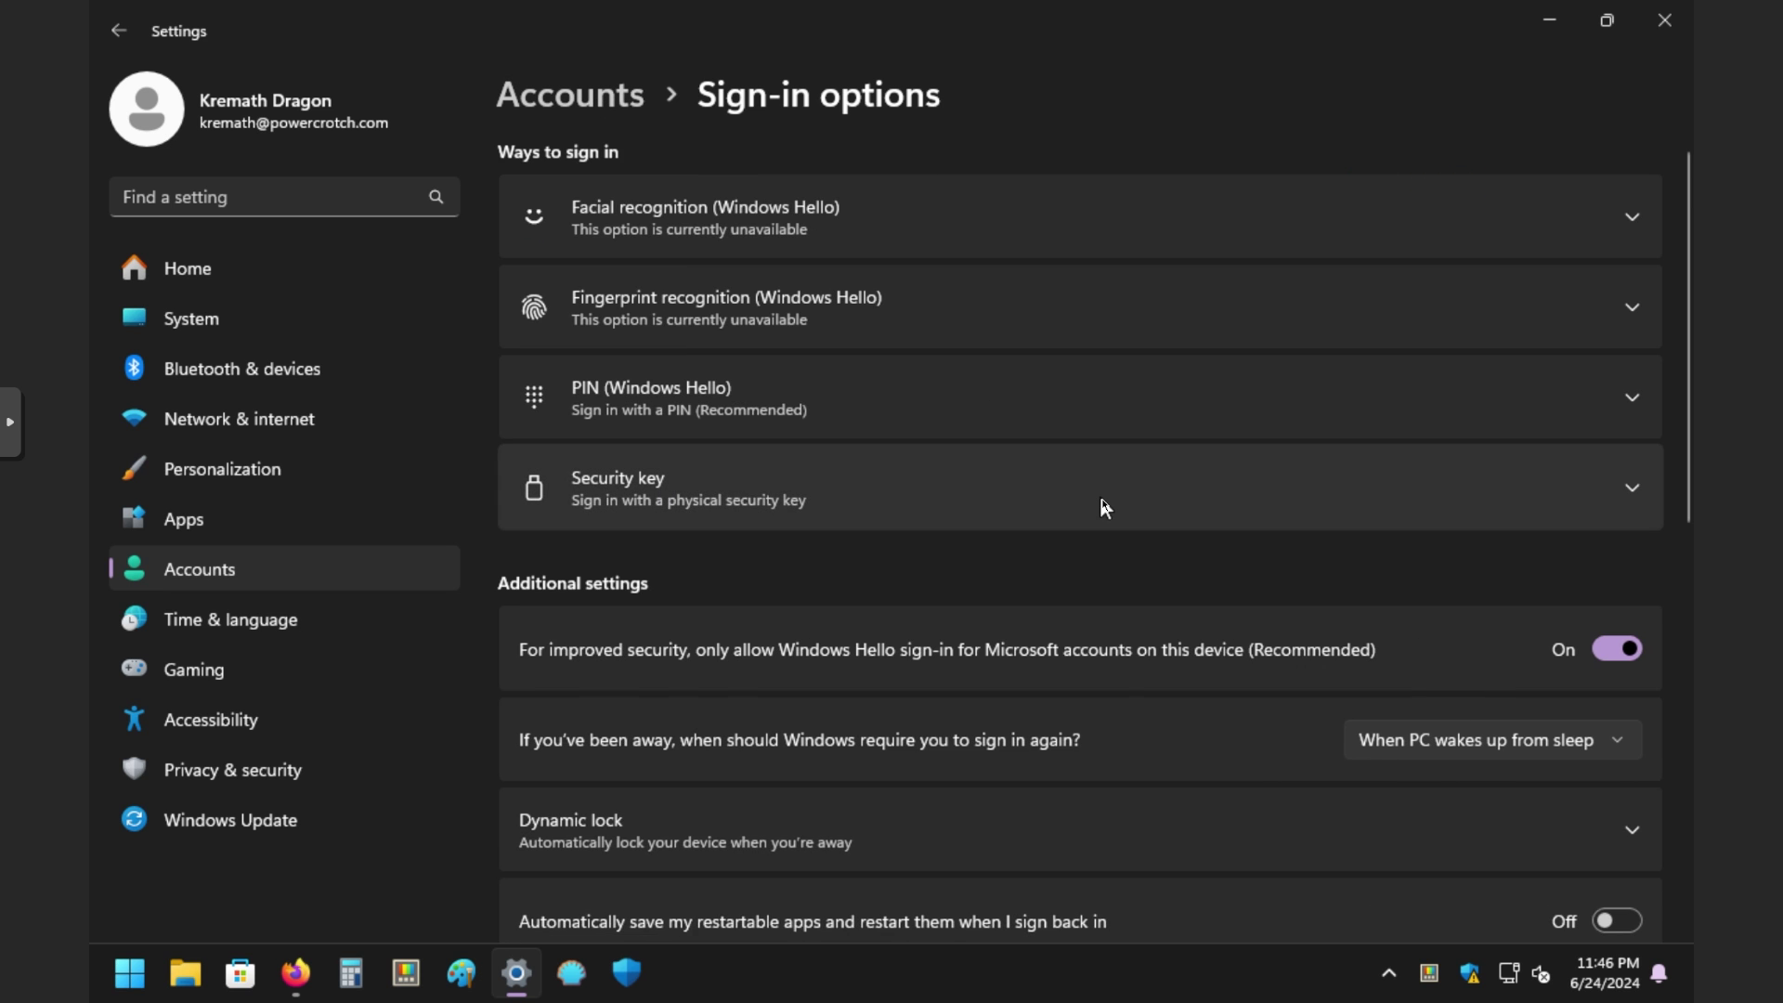
scroll(1103, 506, down, 2)
scroll(924, 591, up, 2)
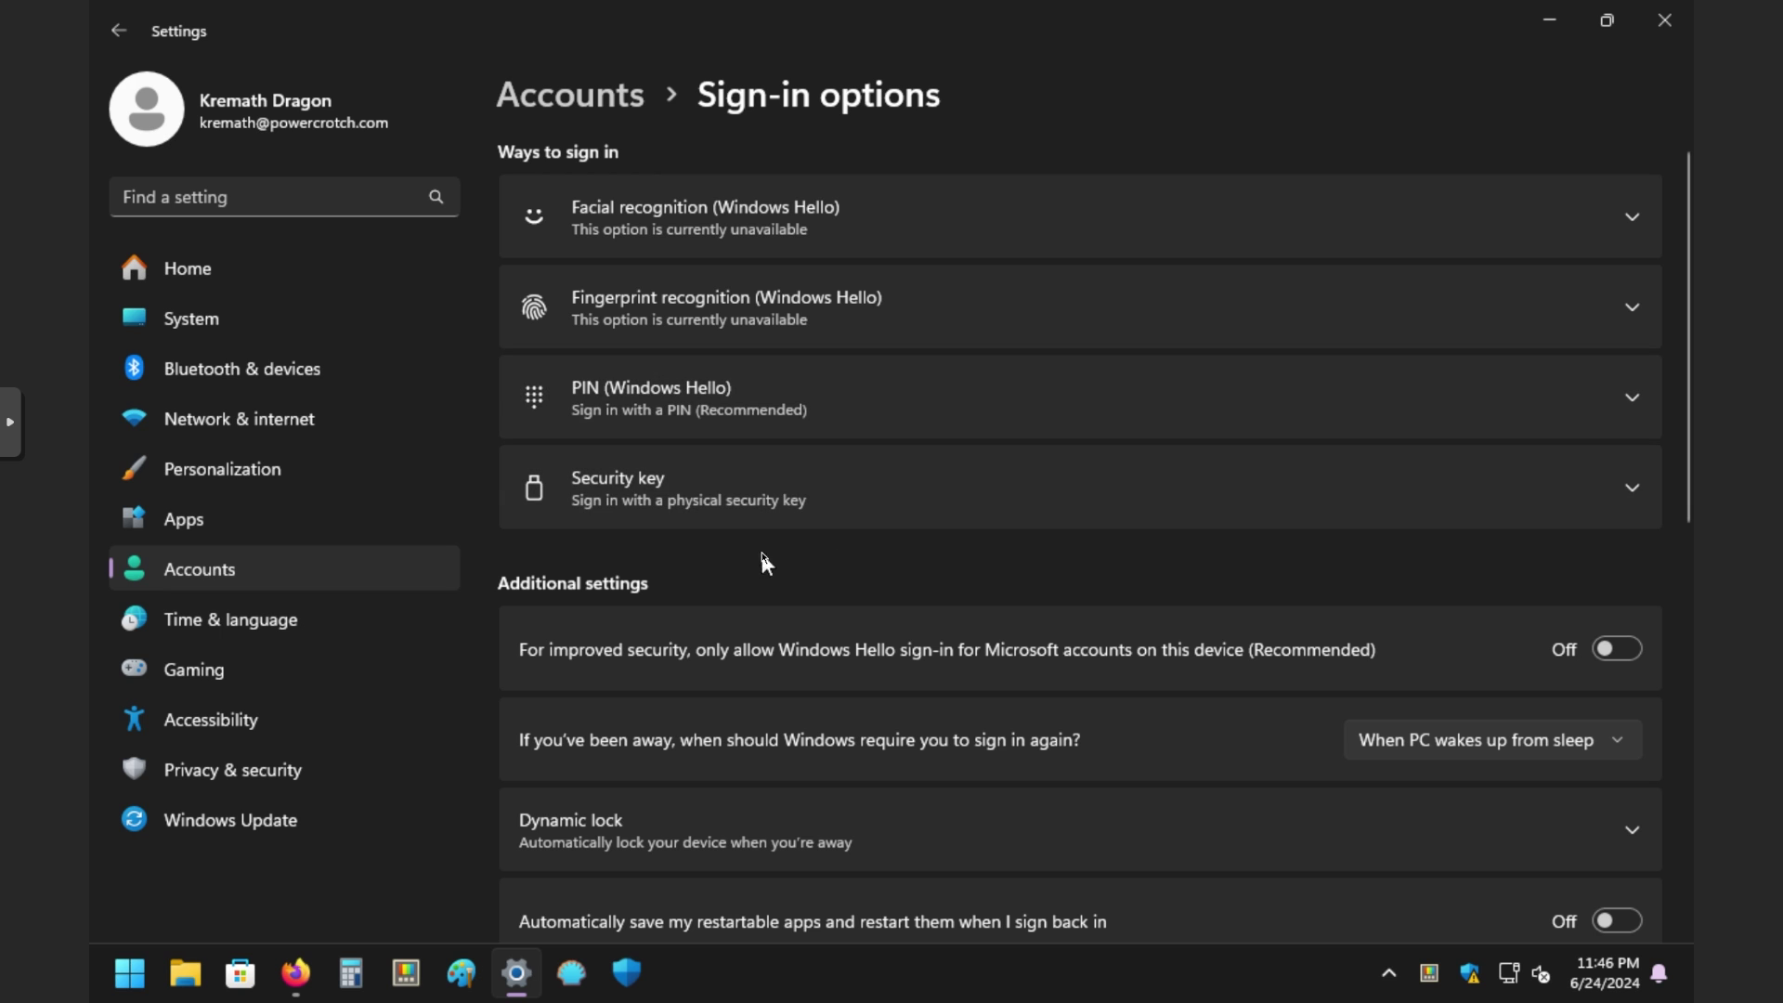
Step: From Accounts, open Your info and start signing in with a local account instead
click(595, 107)
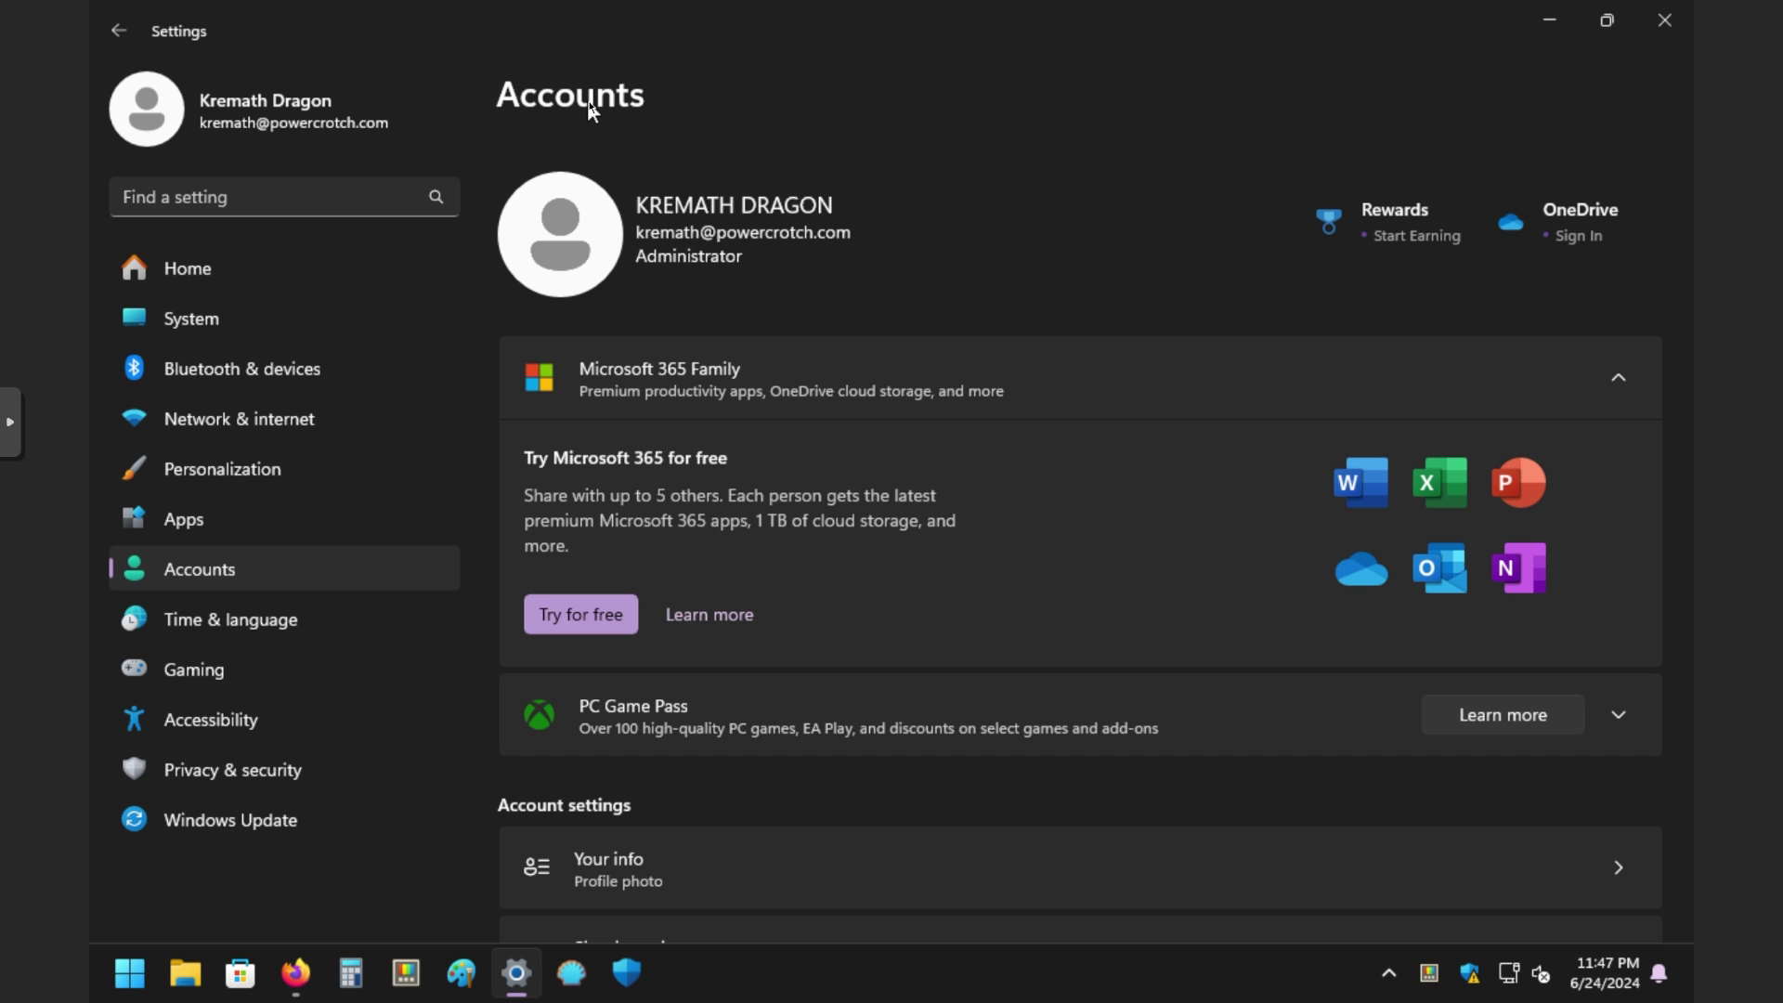
scroll(655, 522, down, 5)
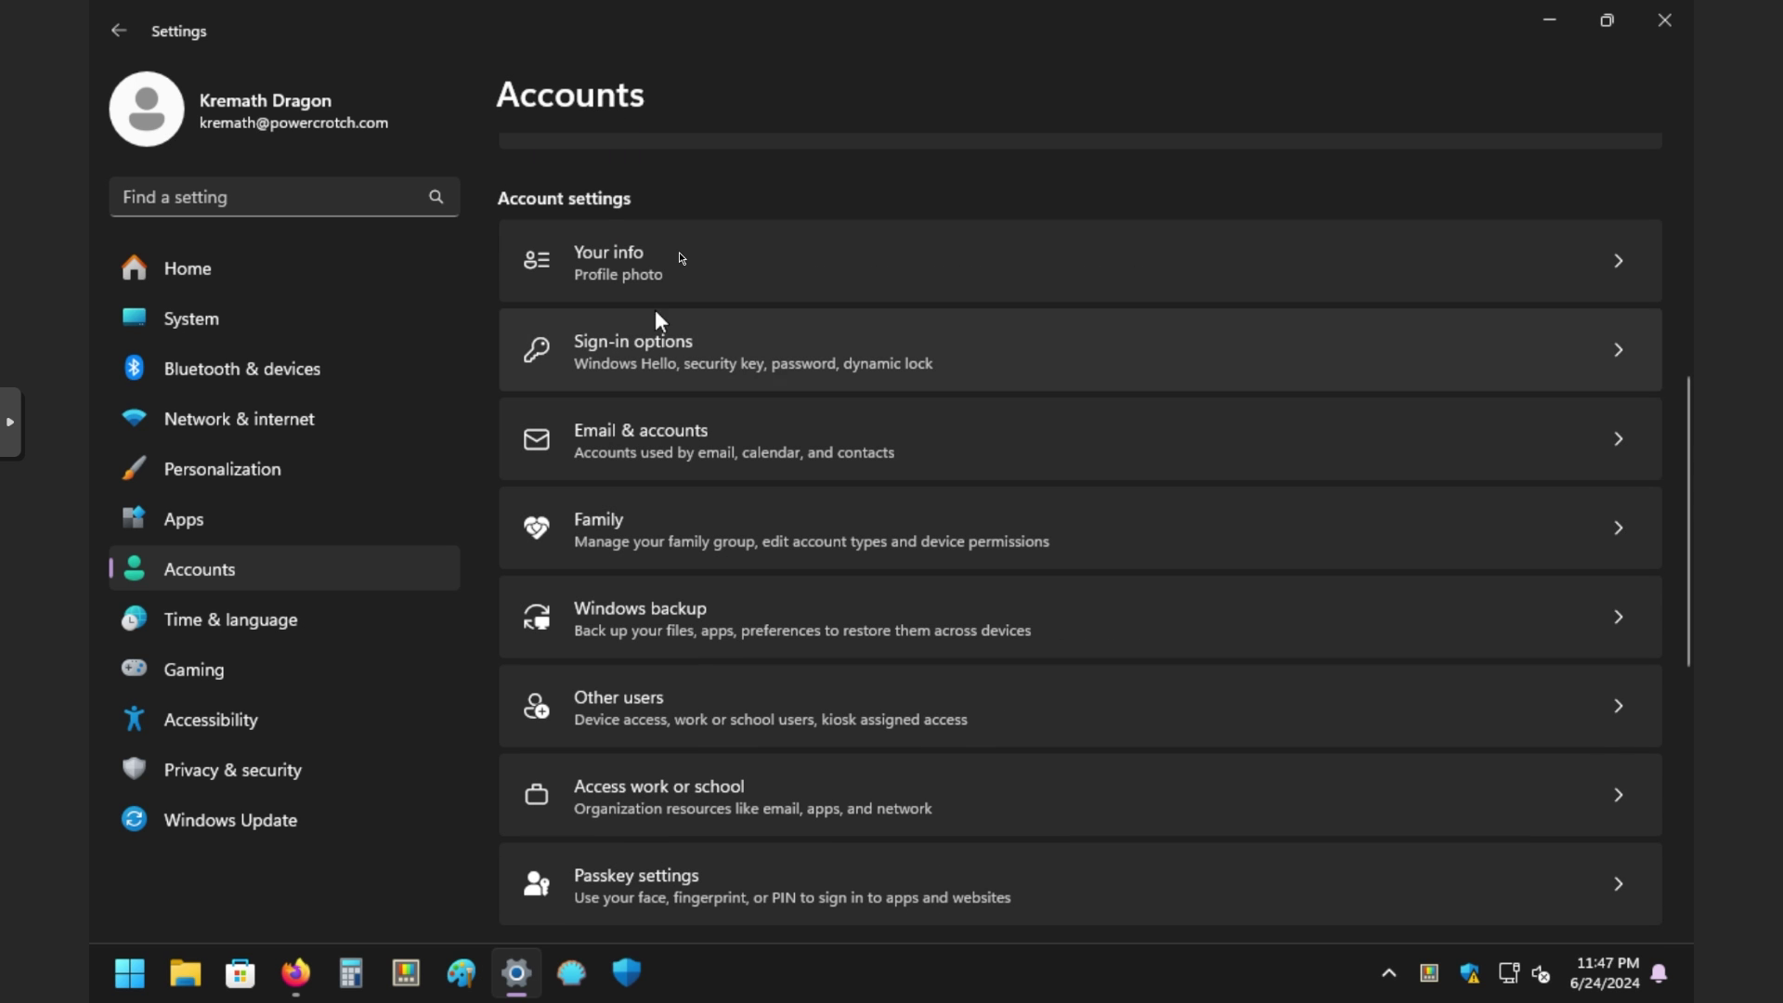
click(686, 261)
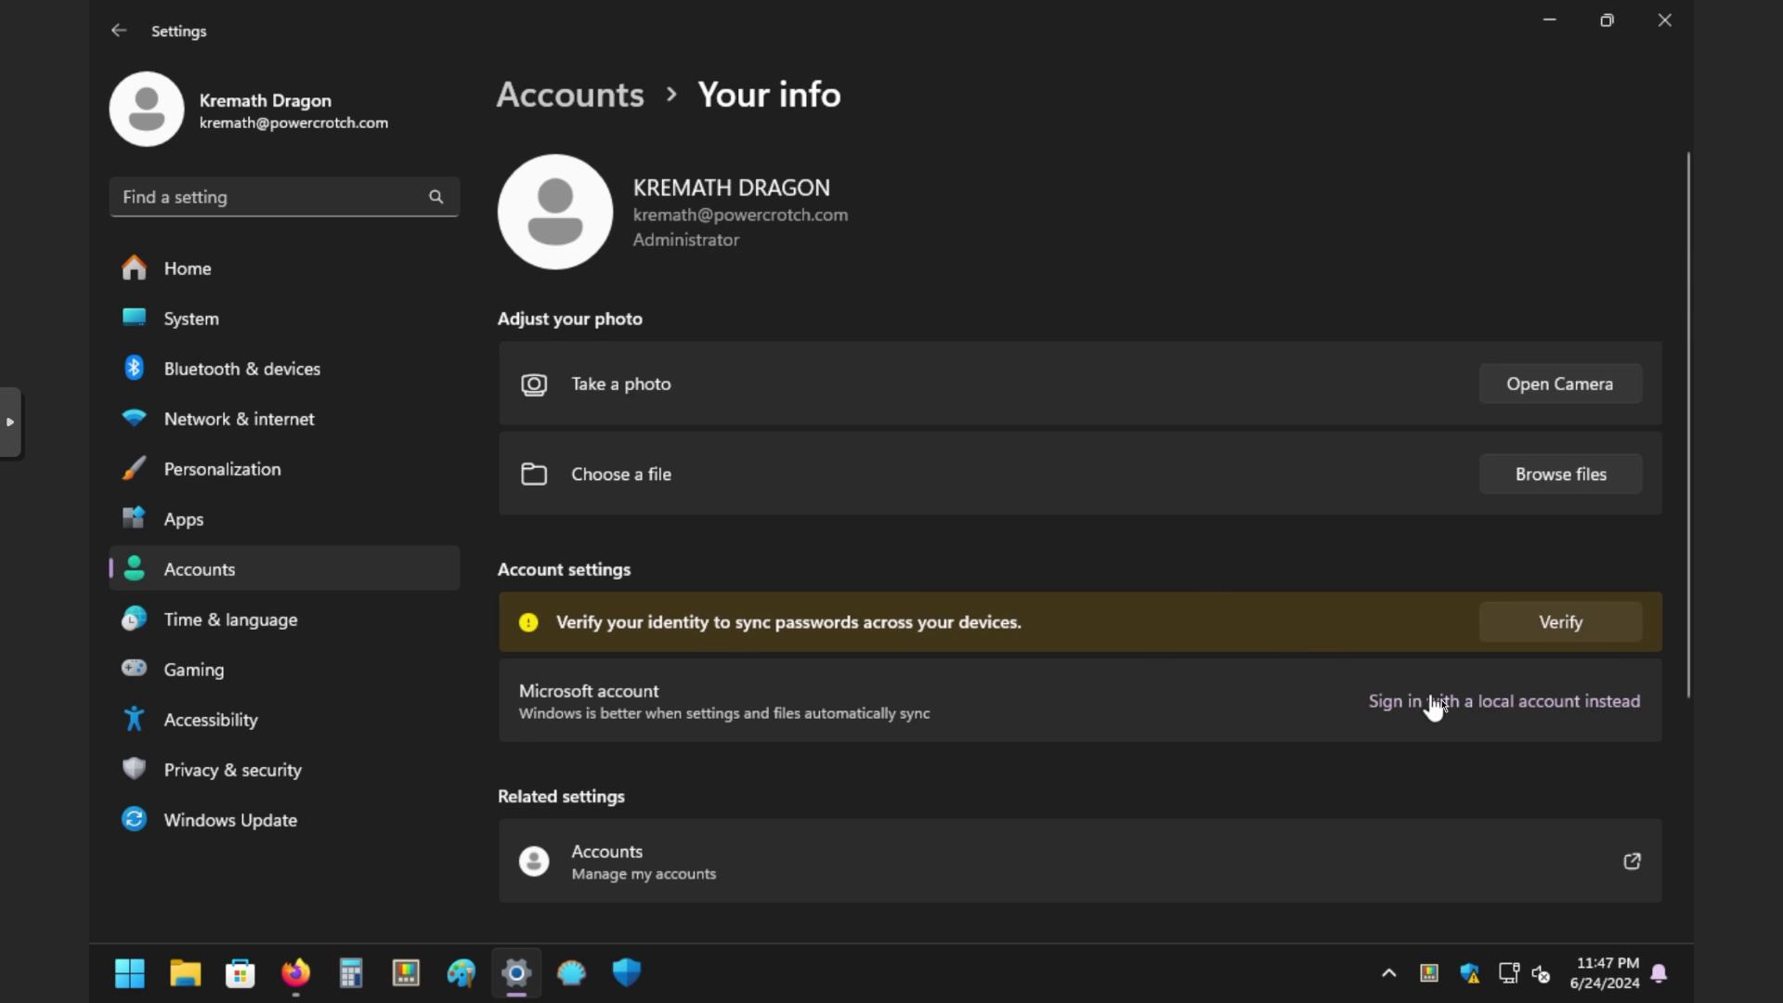
click(1435, 703)
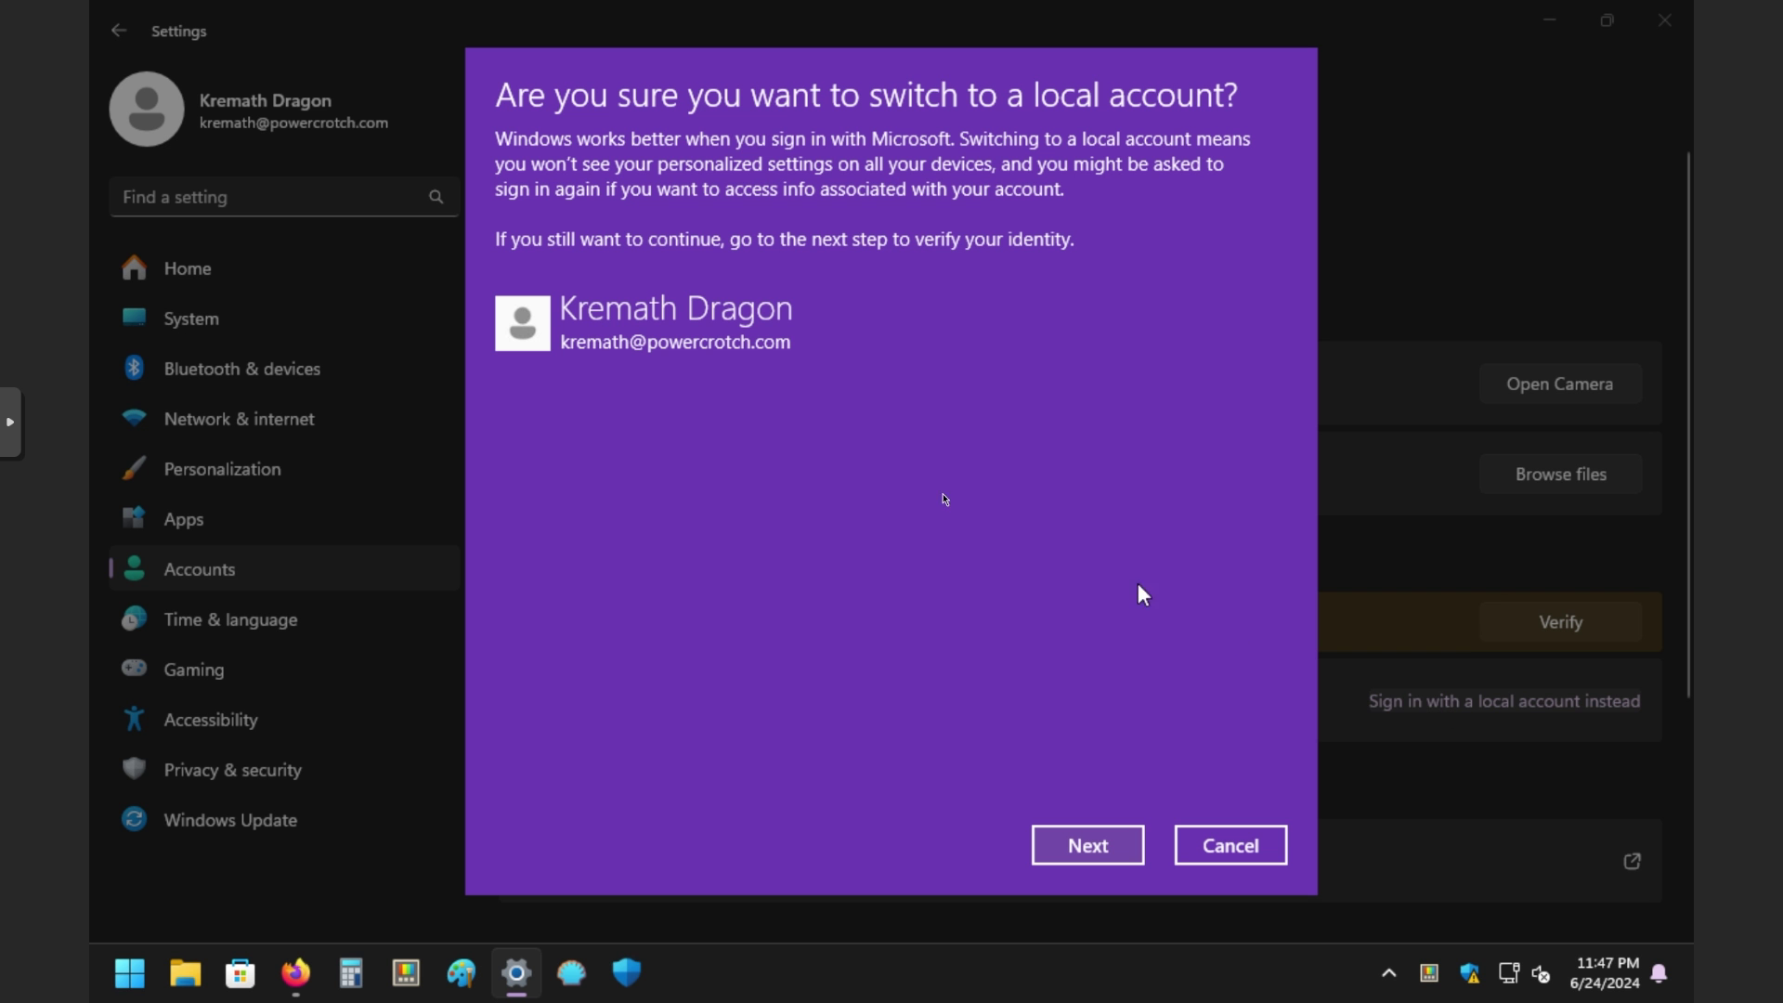
click(1077, 841)
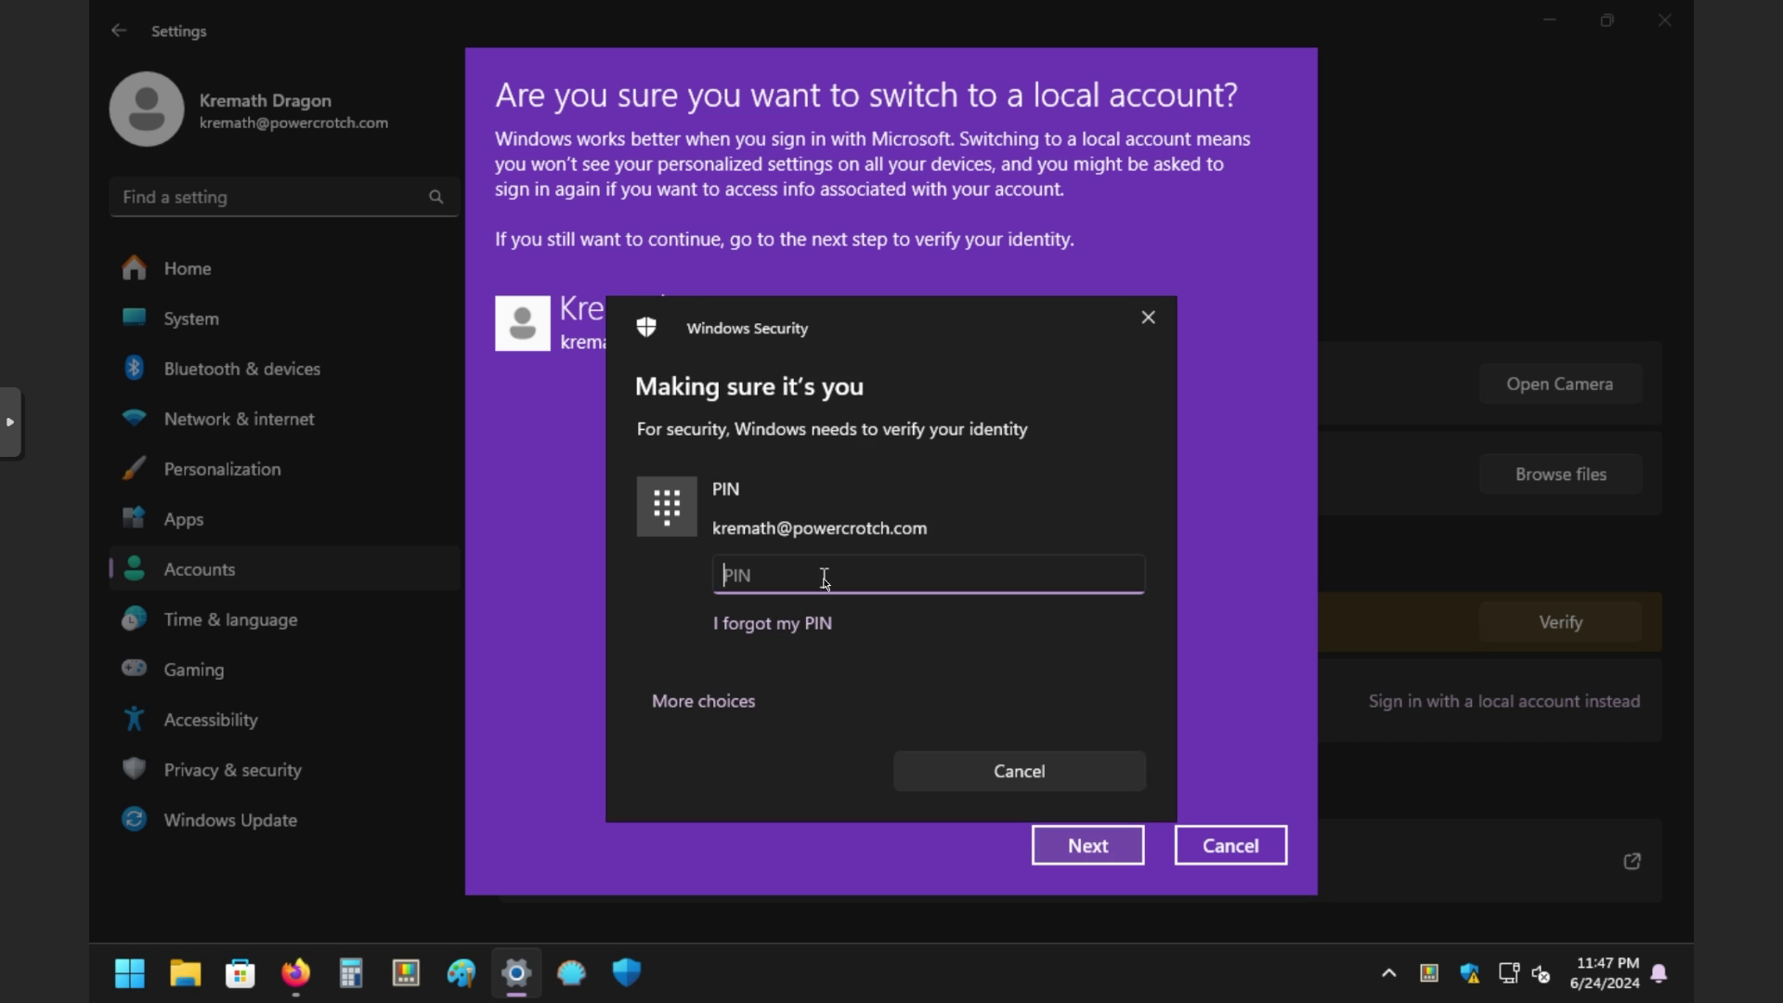
Step: Verify with the PIN, fill in the local account password, then sign out and finish
text(****)
click(785, 399)
text(**)
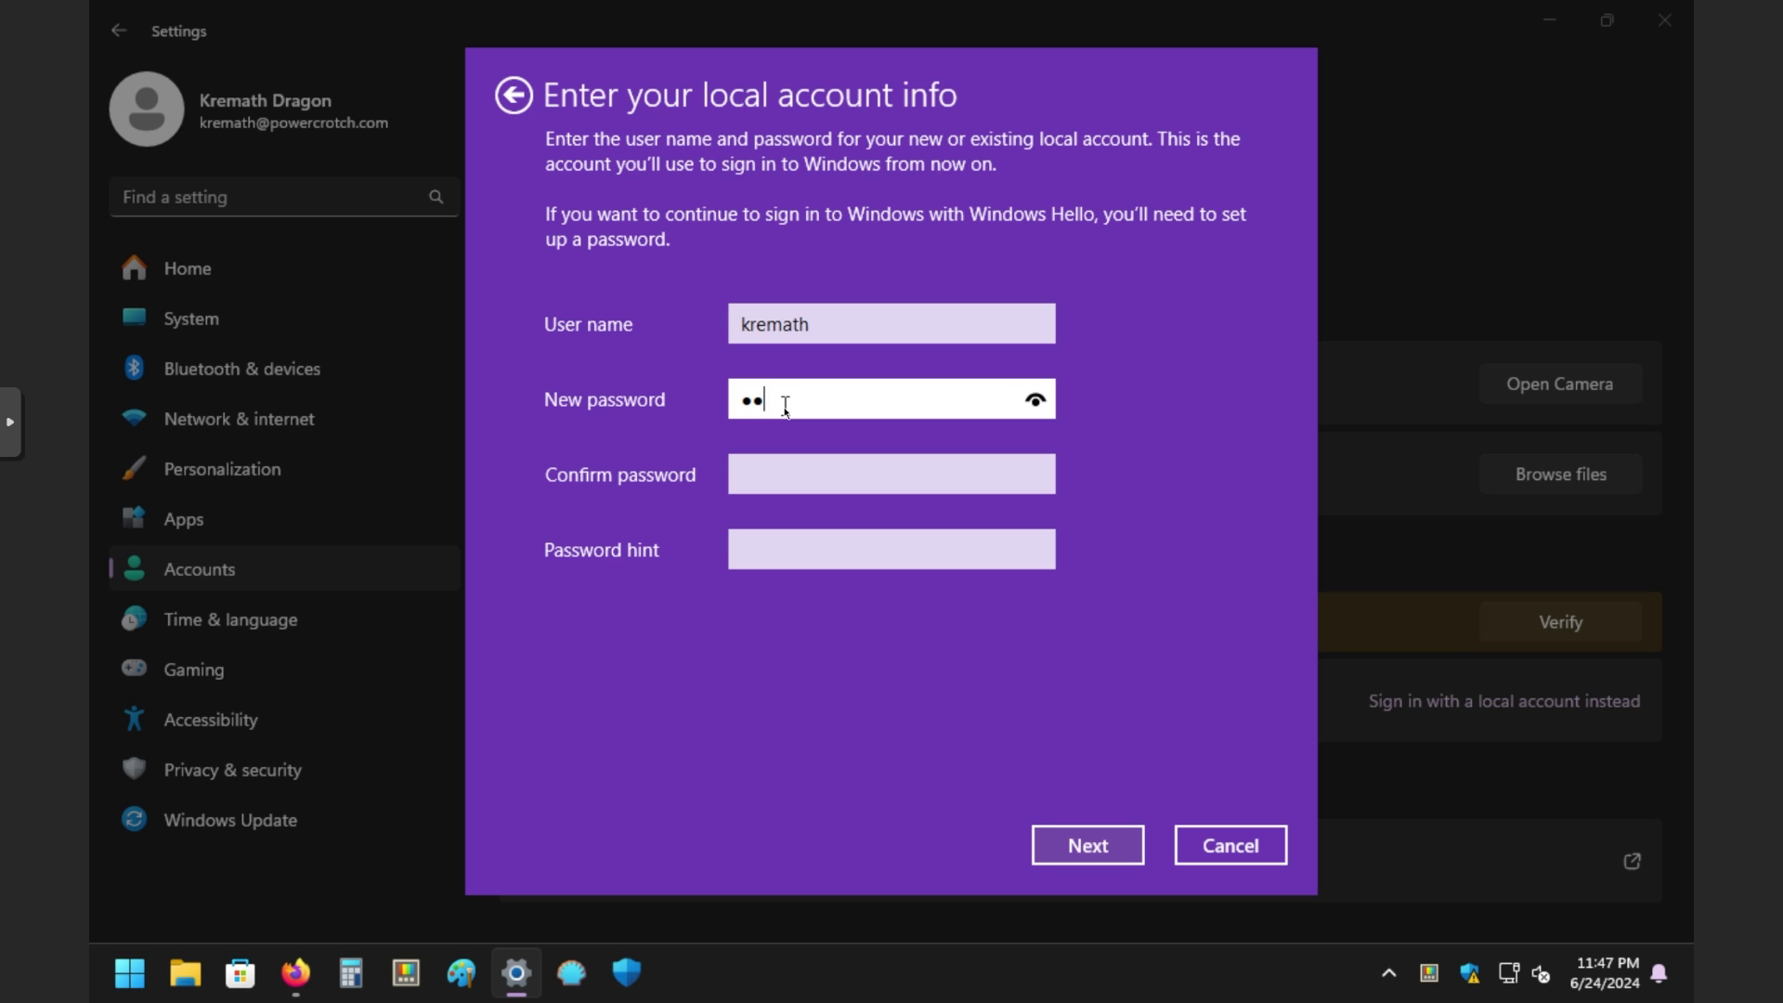
click(1077, 845)
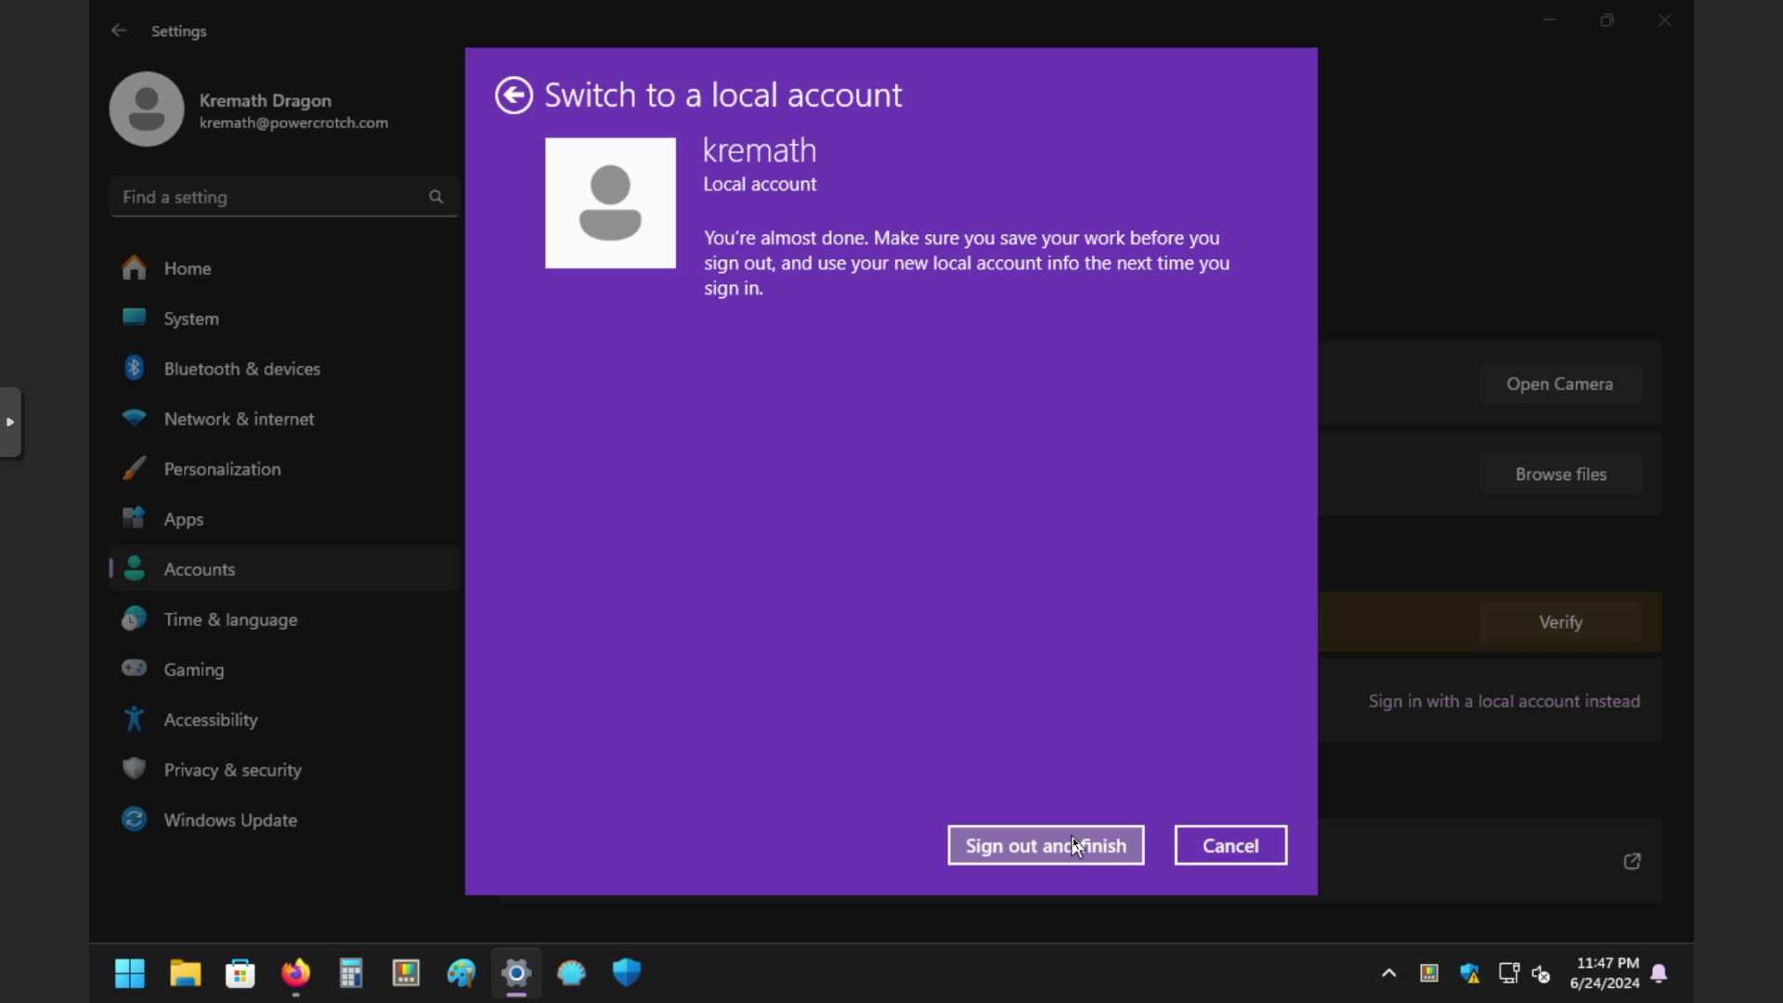
click(1074, 845)
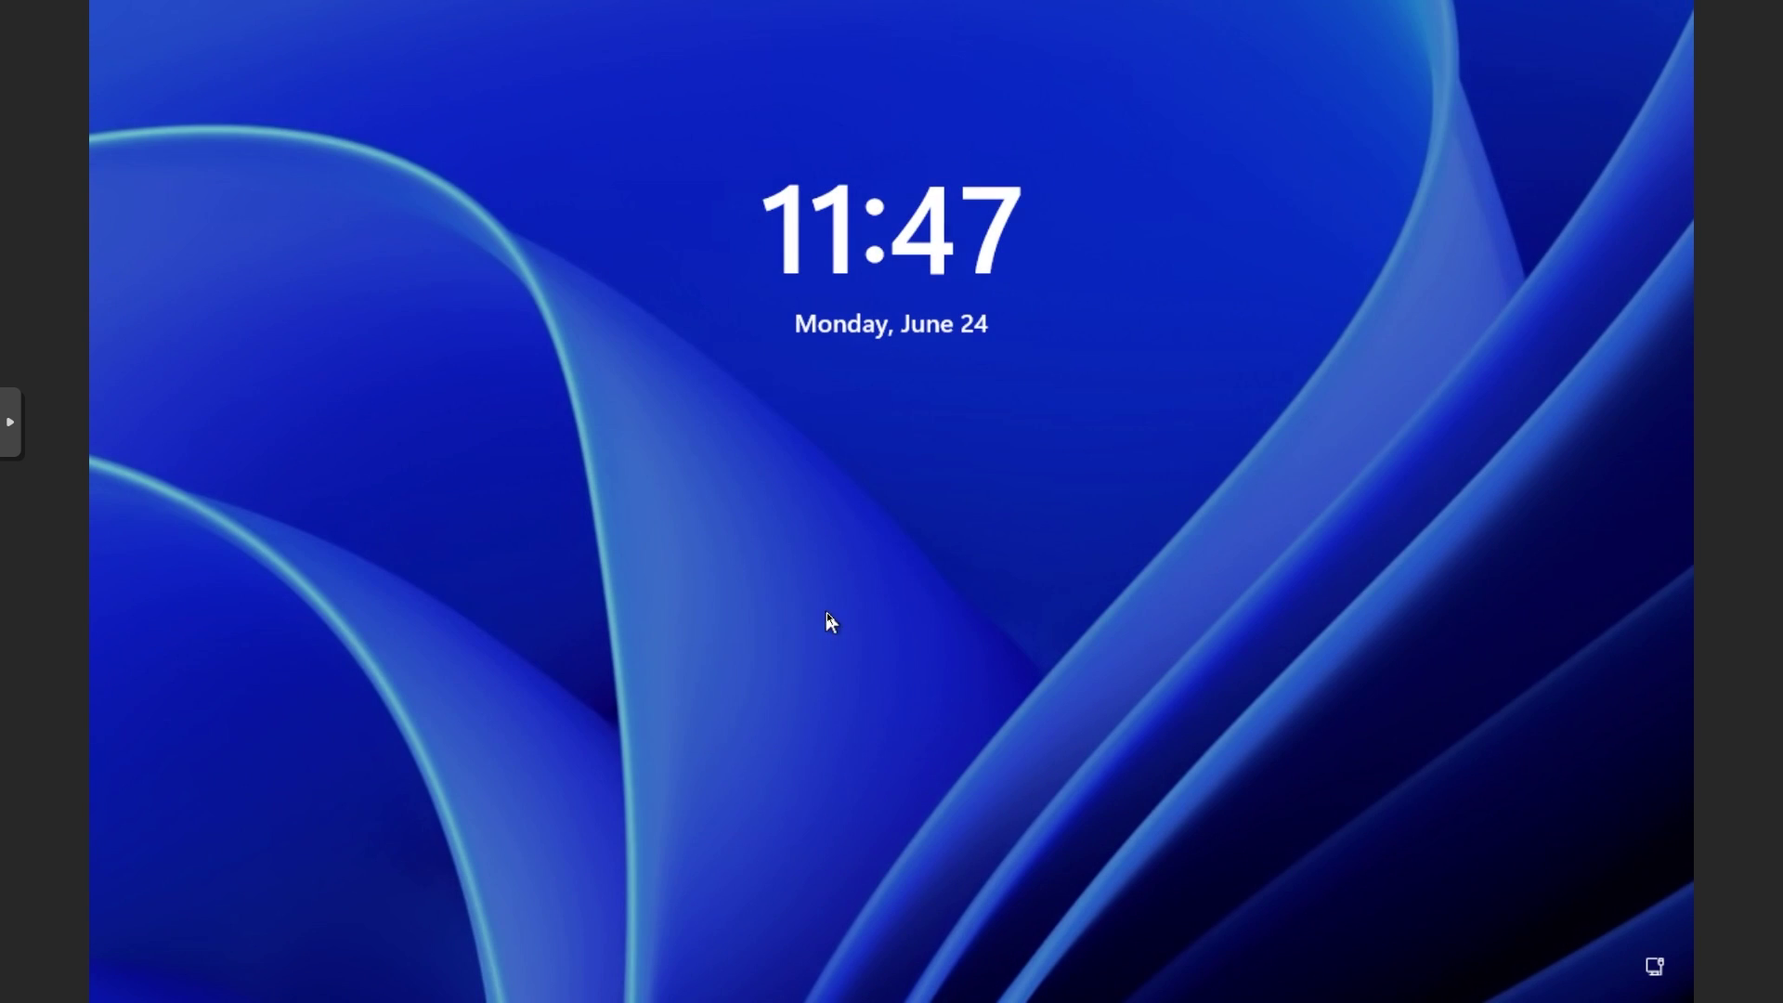
Step: Sign back in with the PIN, open Settings > Accounts, and dismiss the OneDrive notification
click(883, 625)
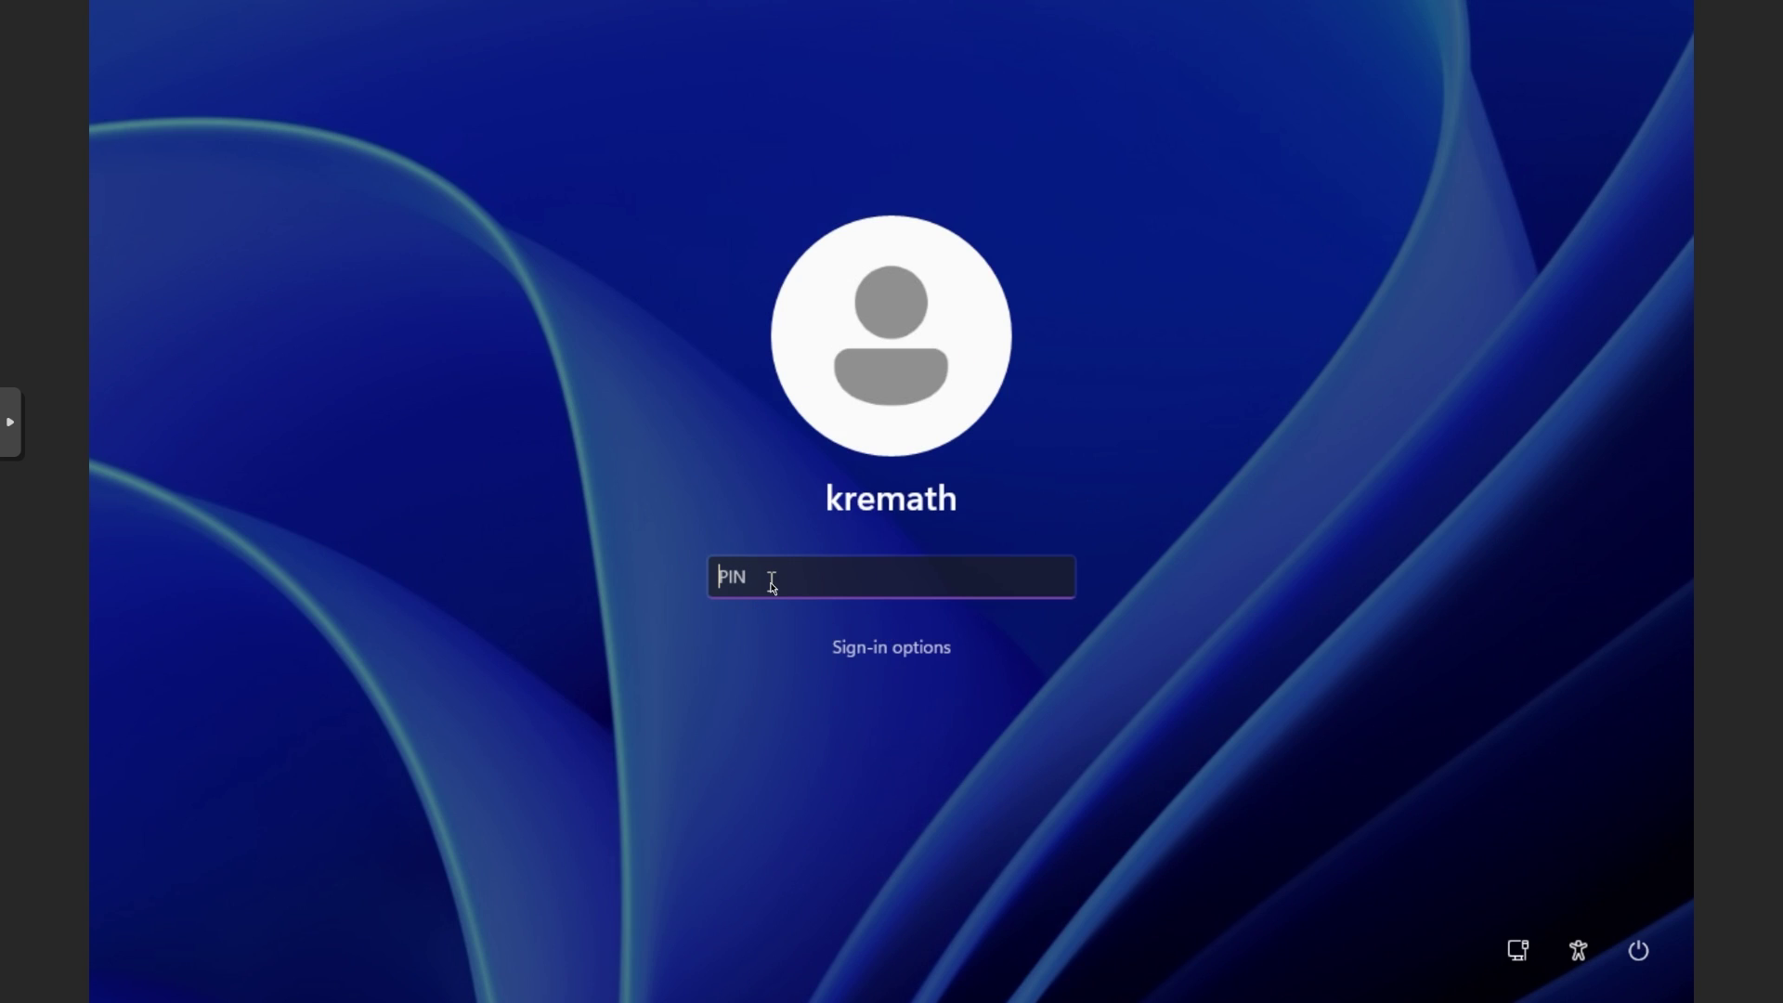
text(1234)
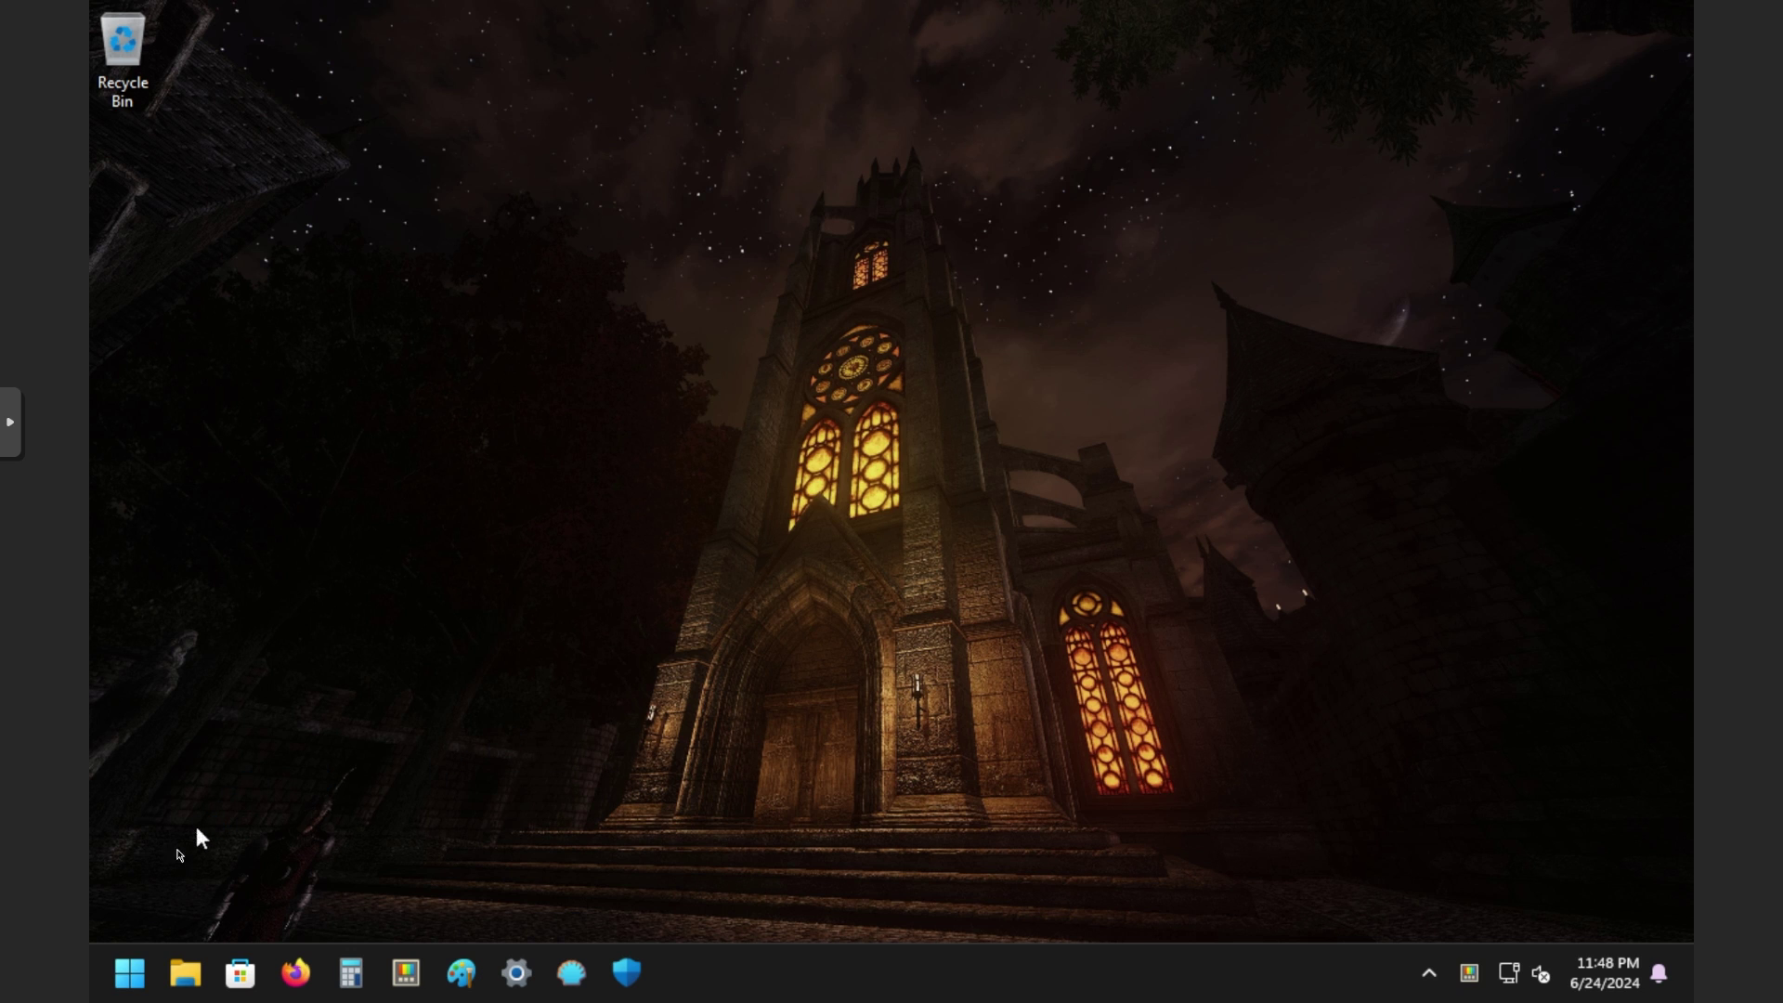
click(128, 987)
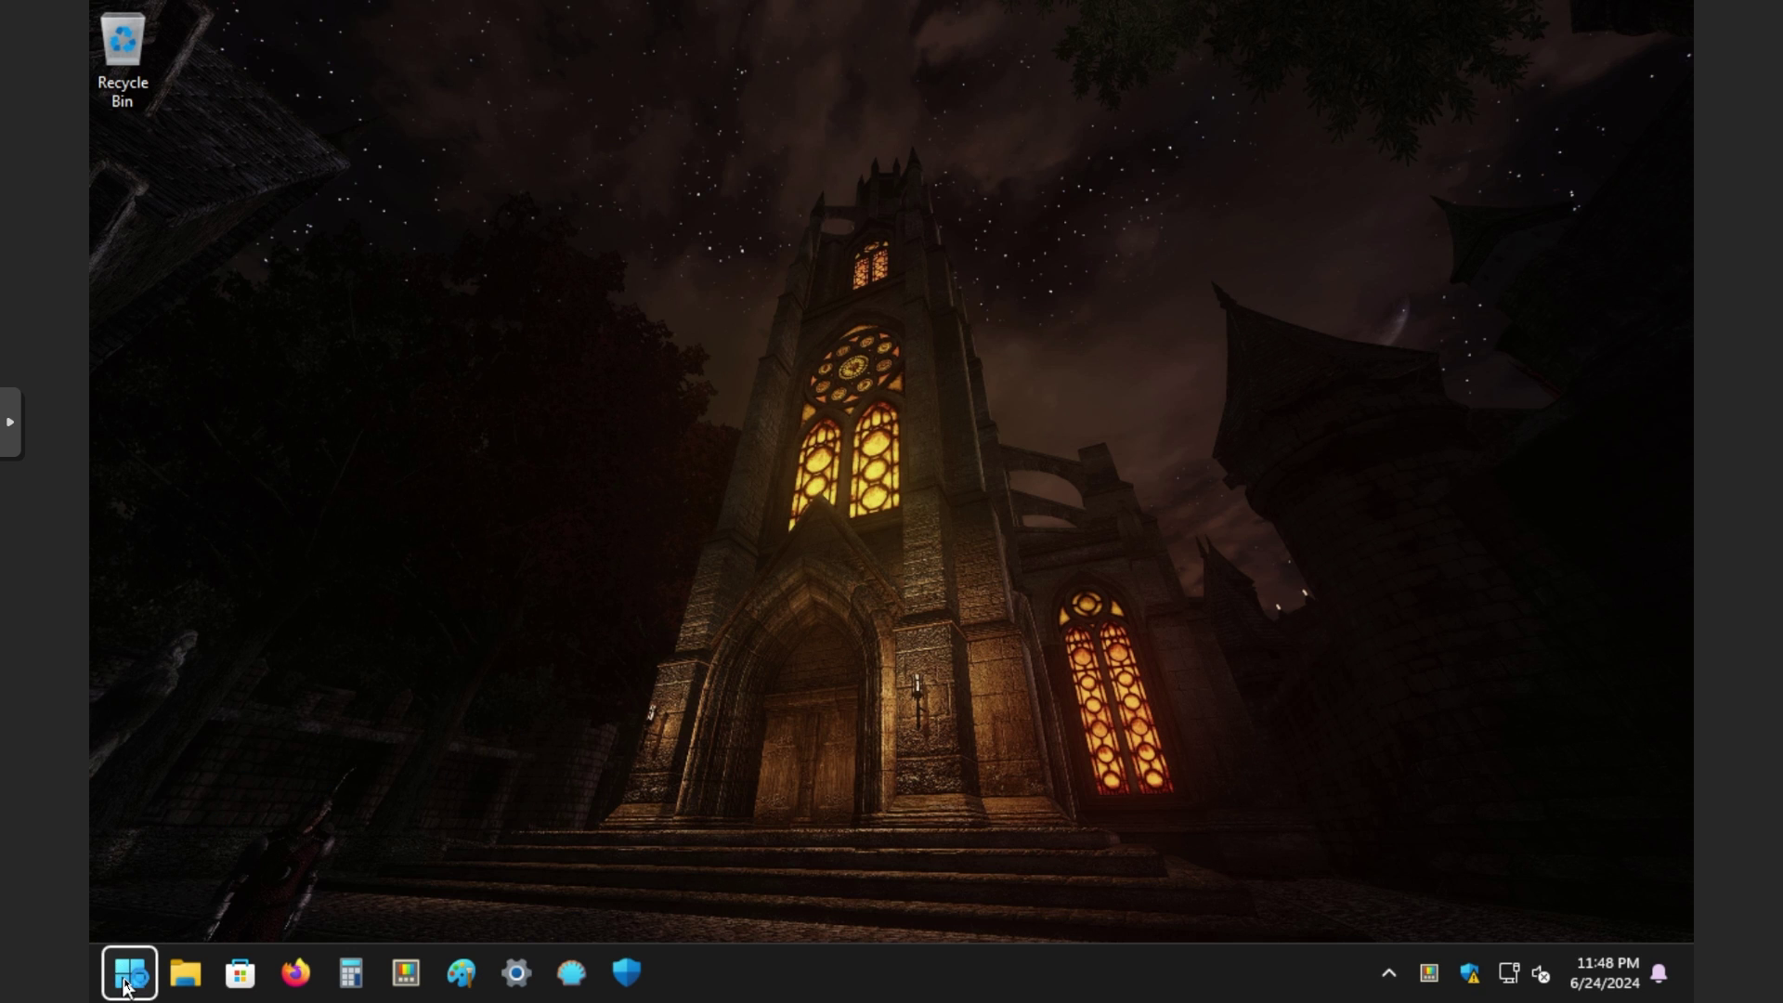
click(512, 986)
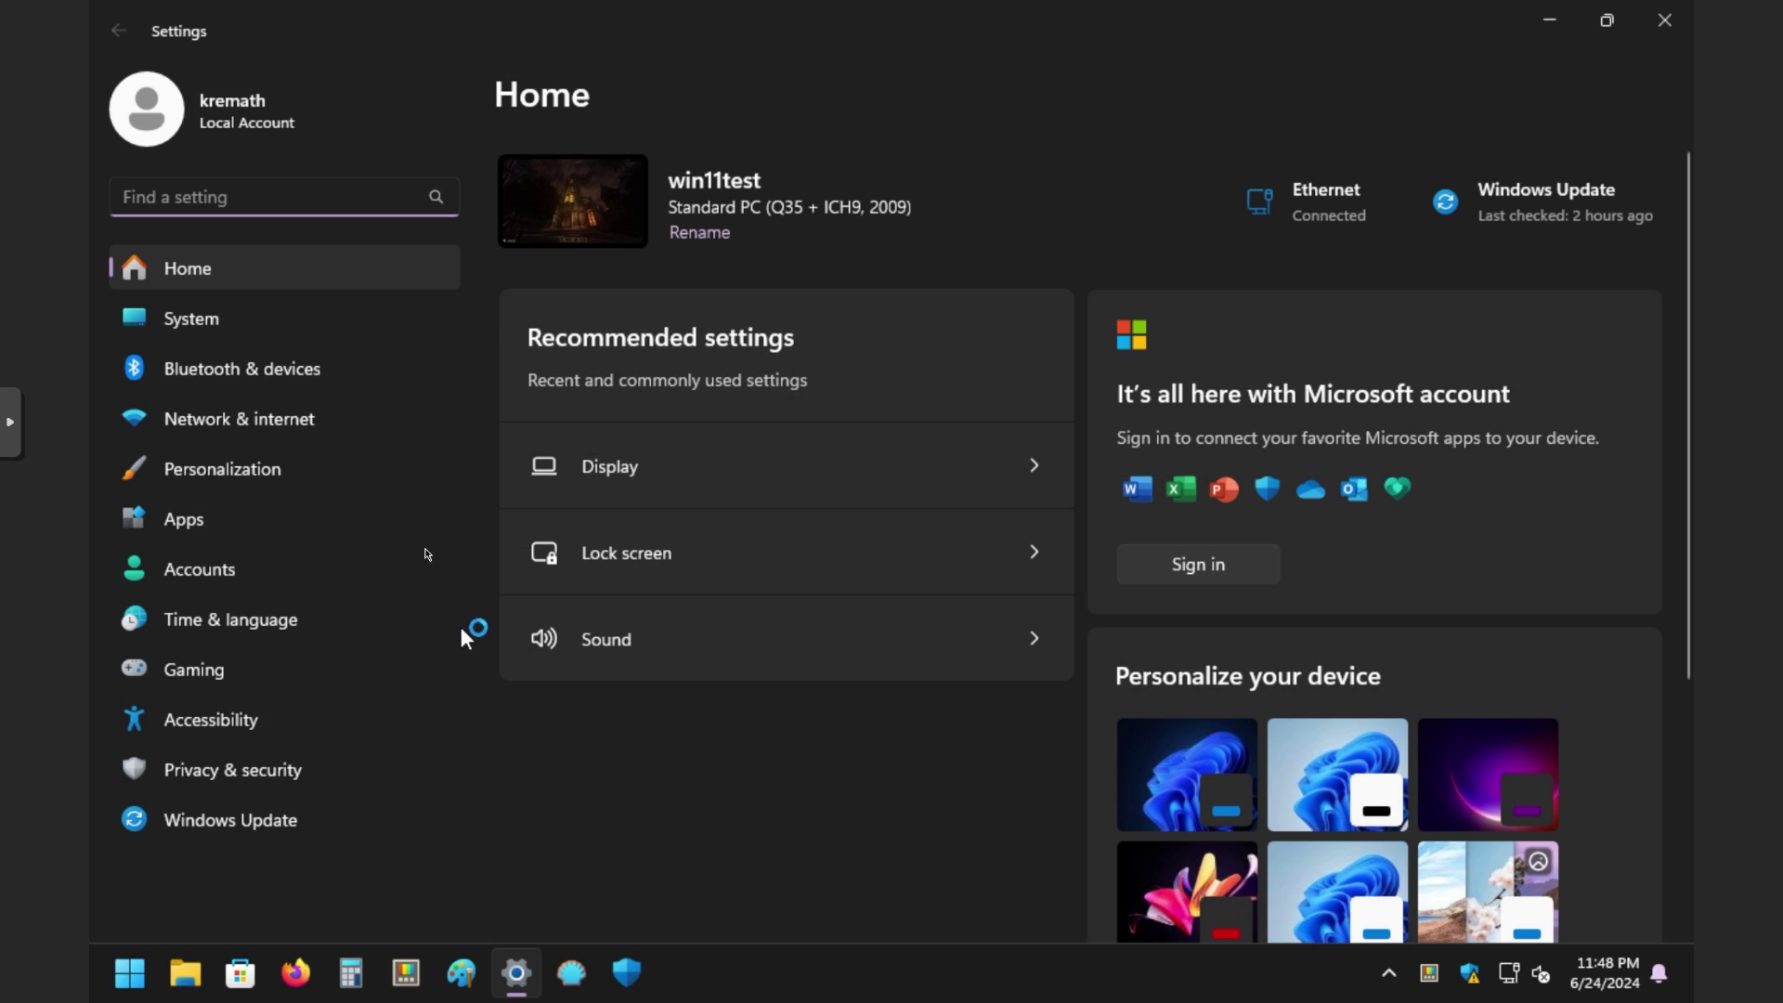
click(224, 571)
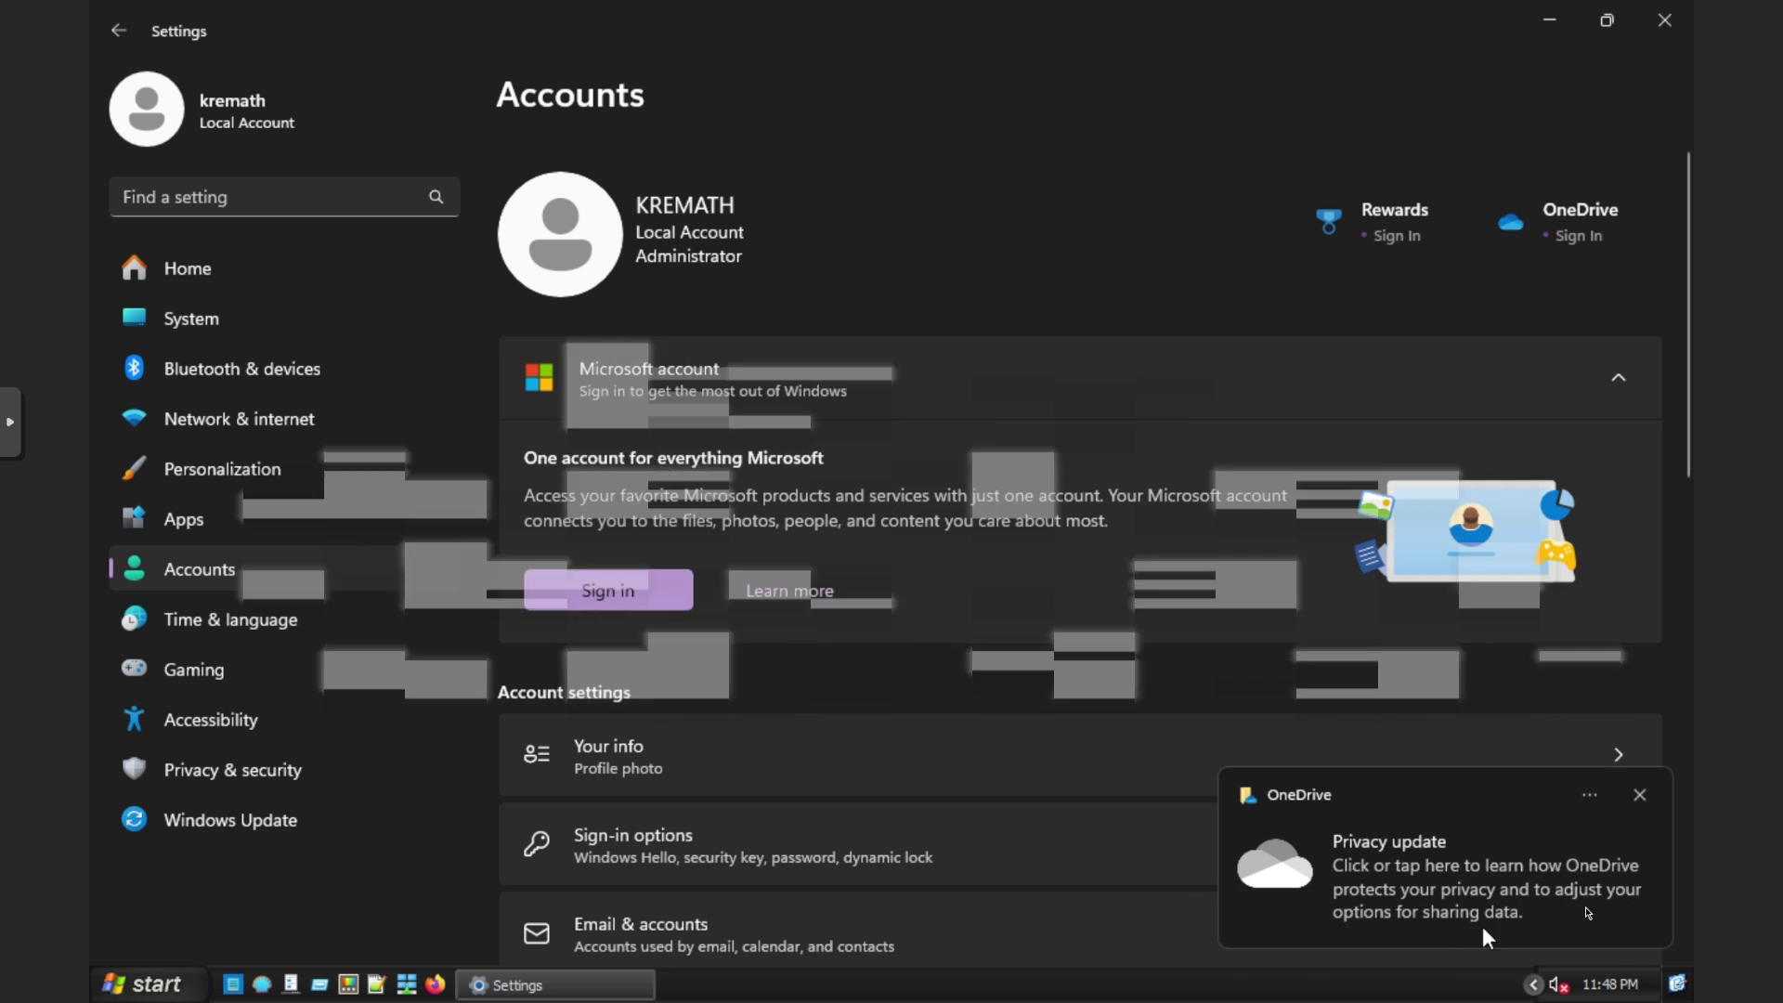
click(1640, 795)
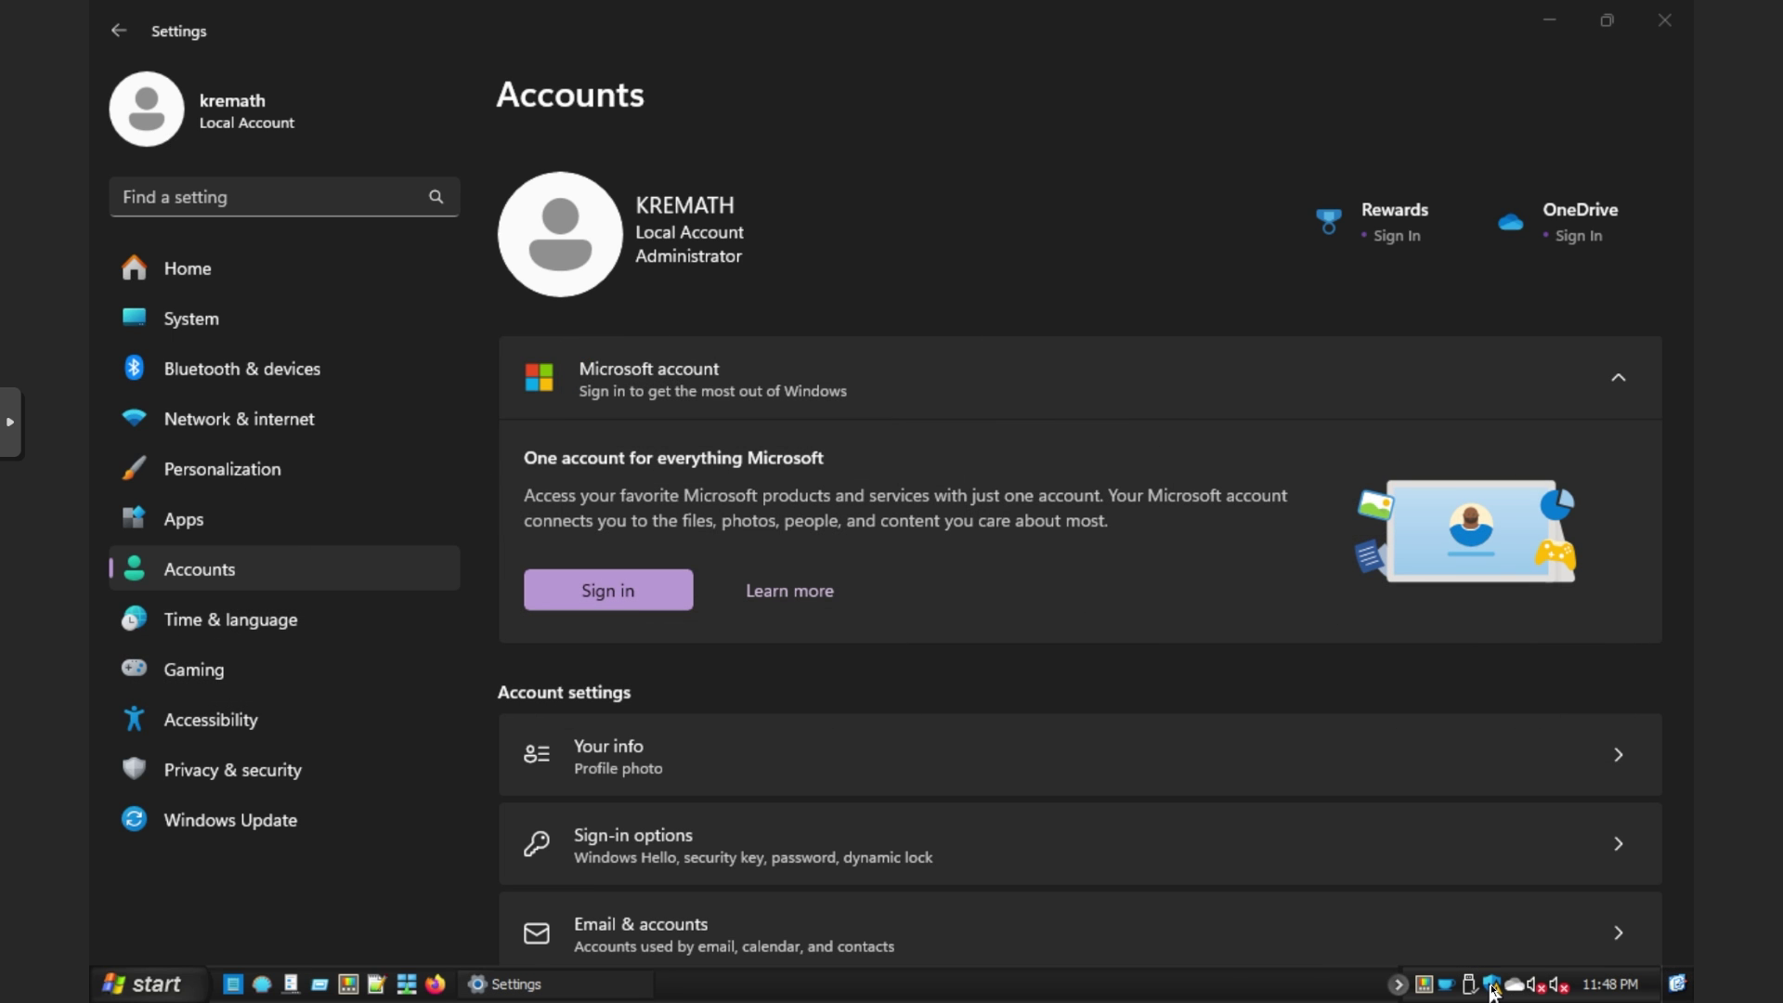
right_click(1231, 997)
Step: Restore the taskbar and confirm in Windows Security's Account protection that no Microsoft account is signed in
click(1311, 959)
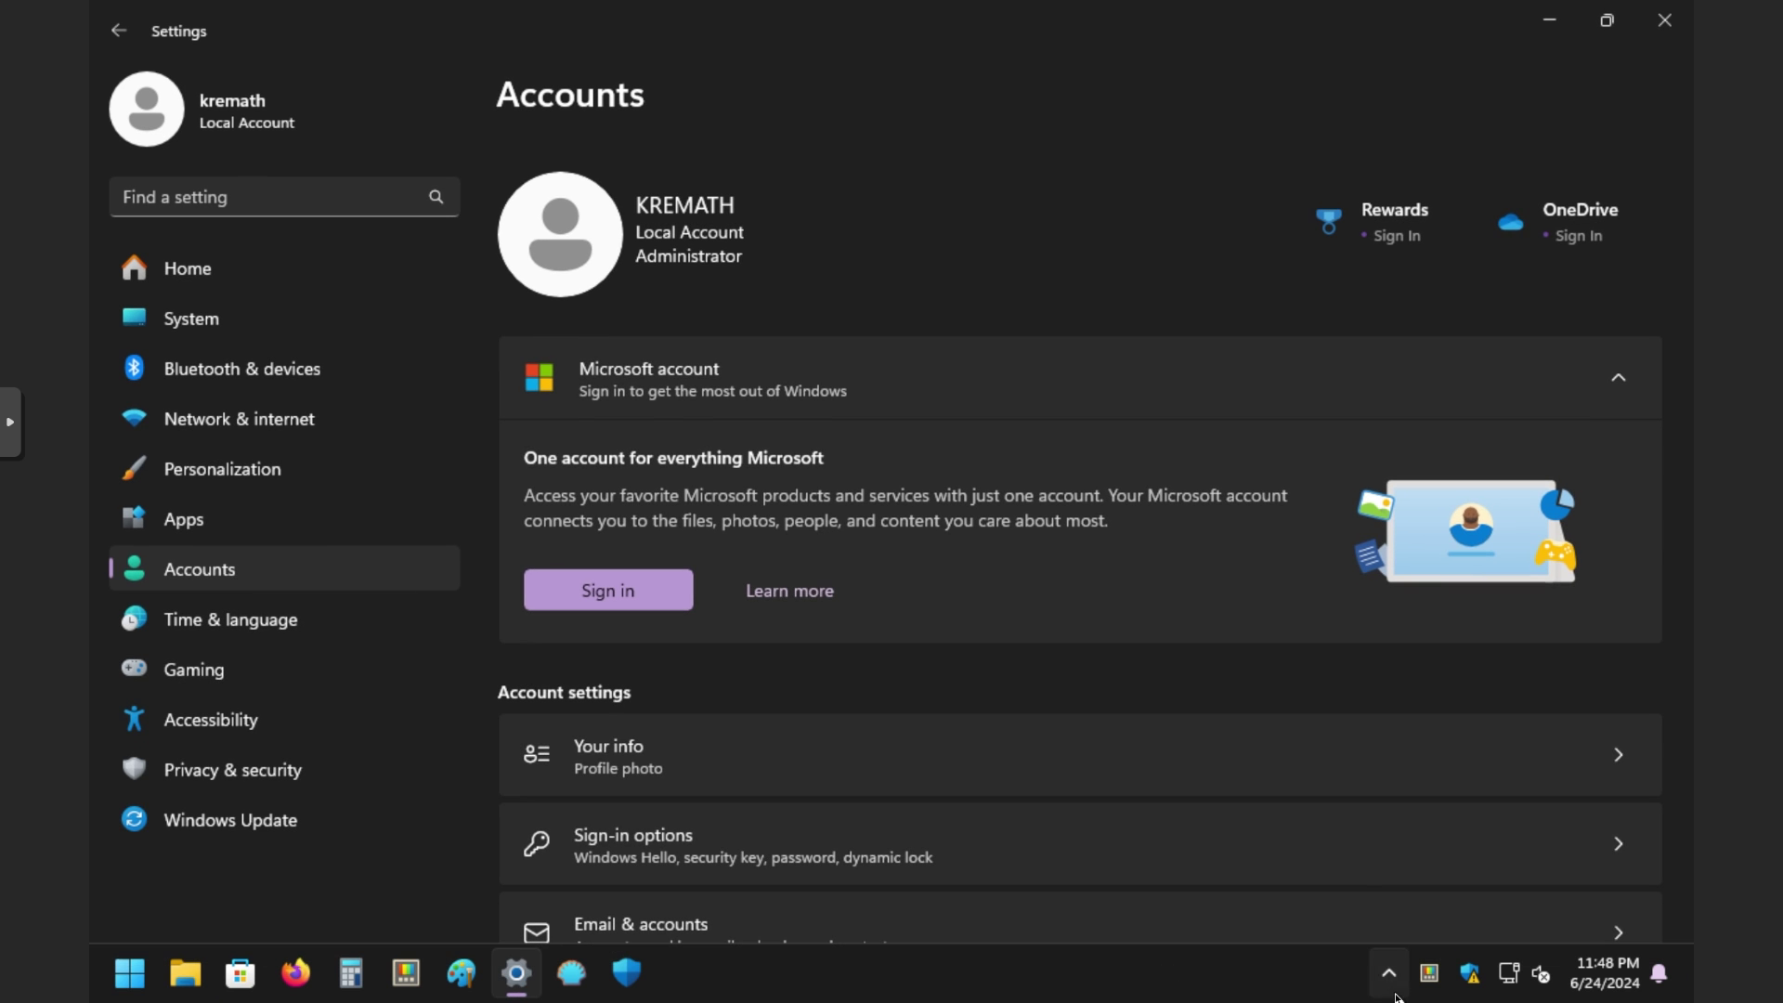
click(1470, 973)
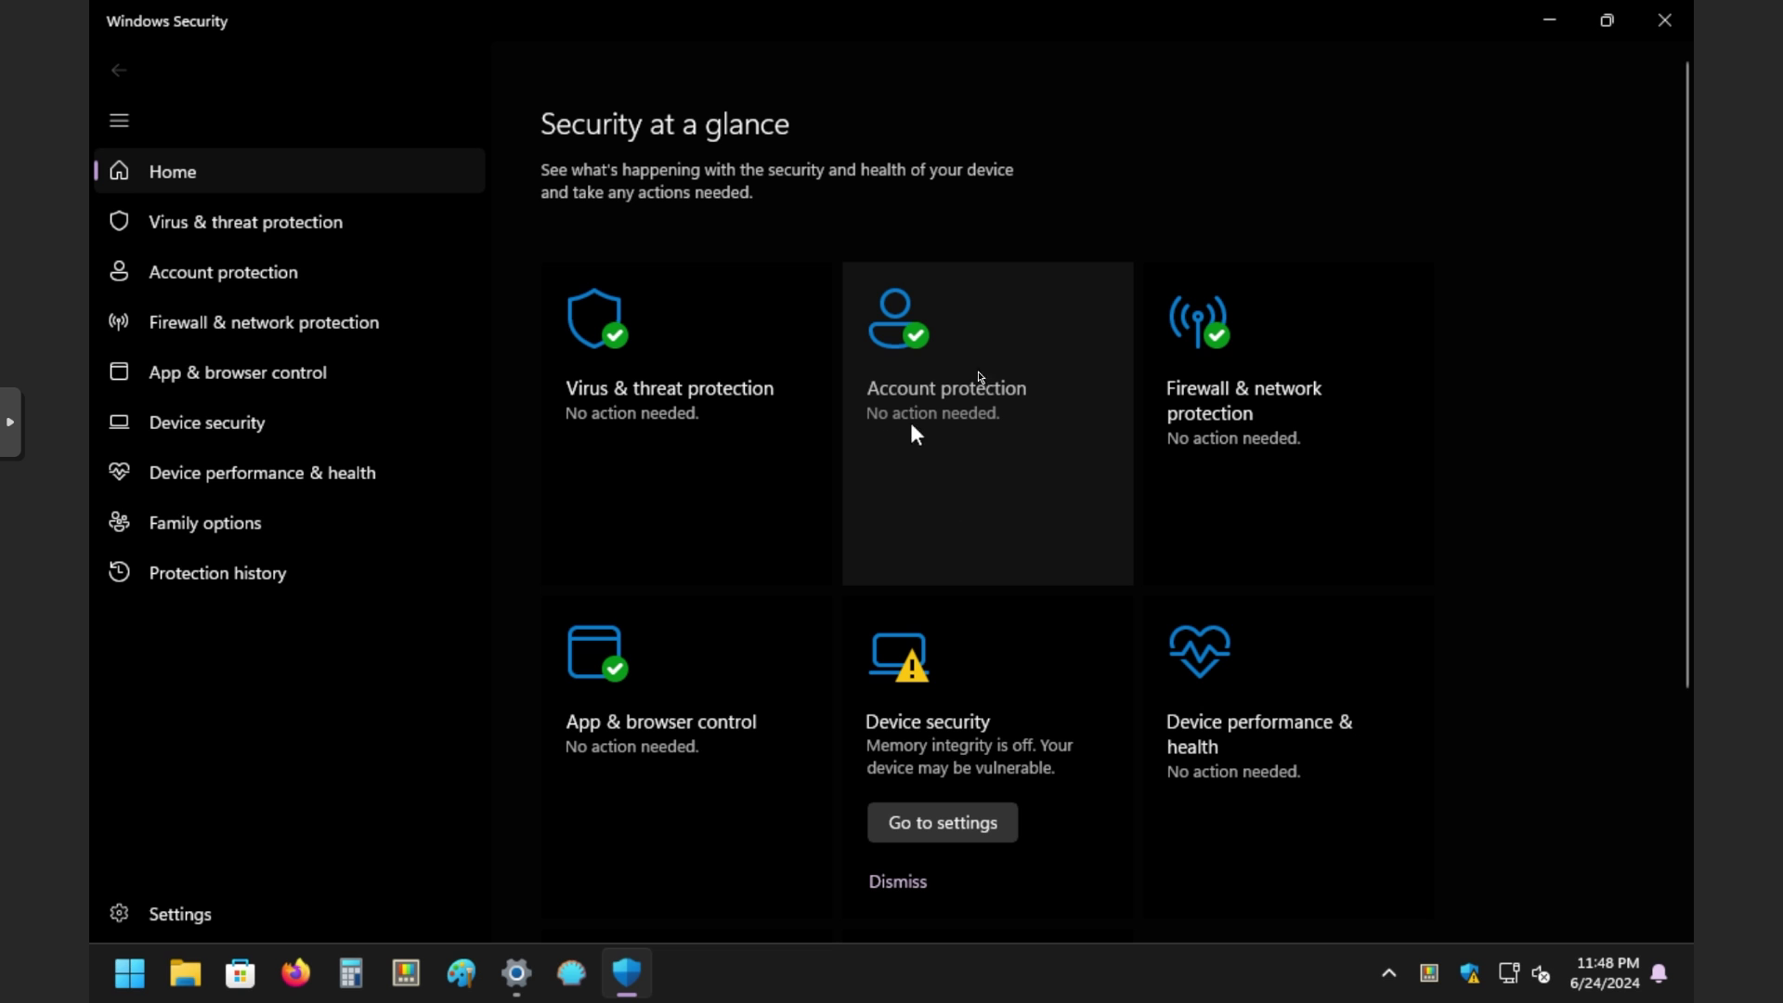
click(988, 447)
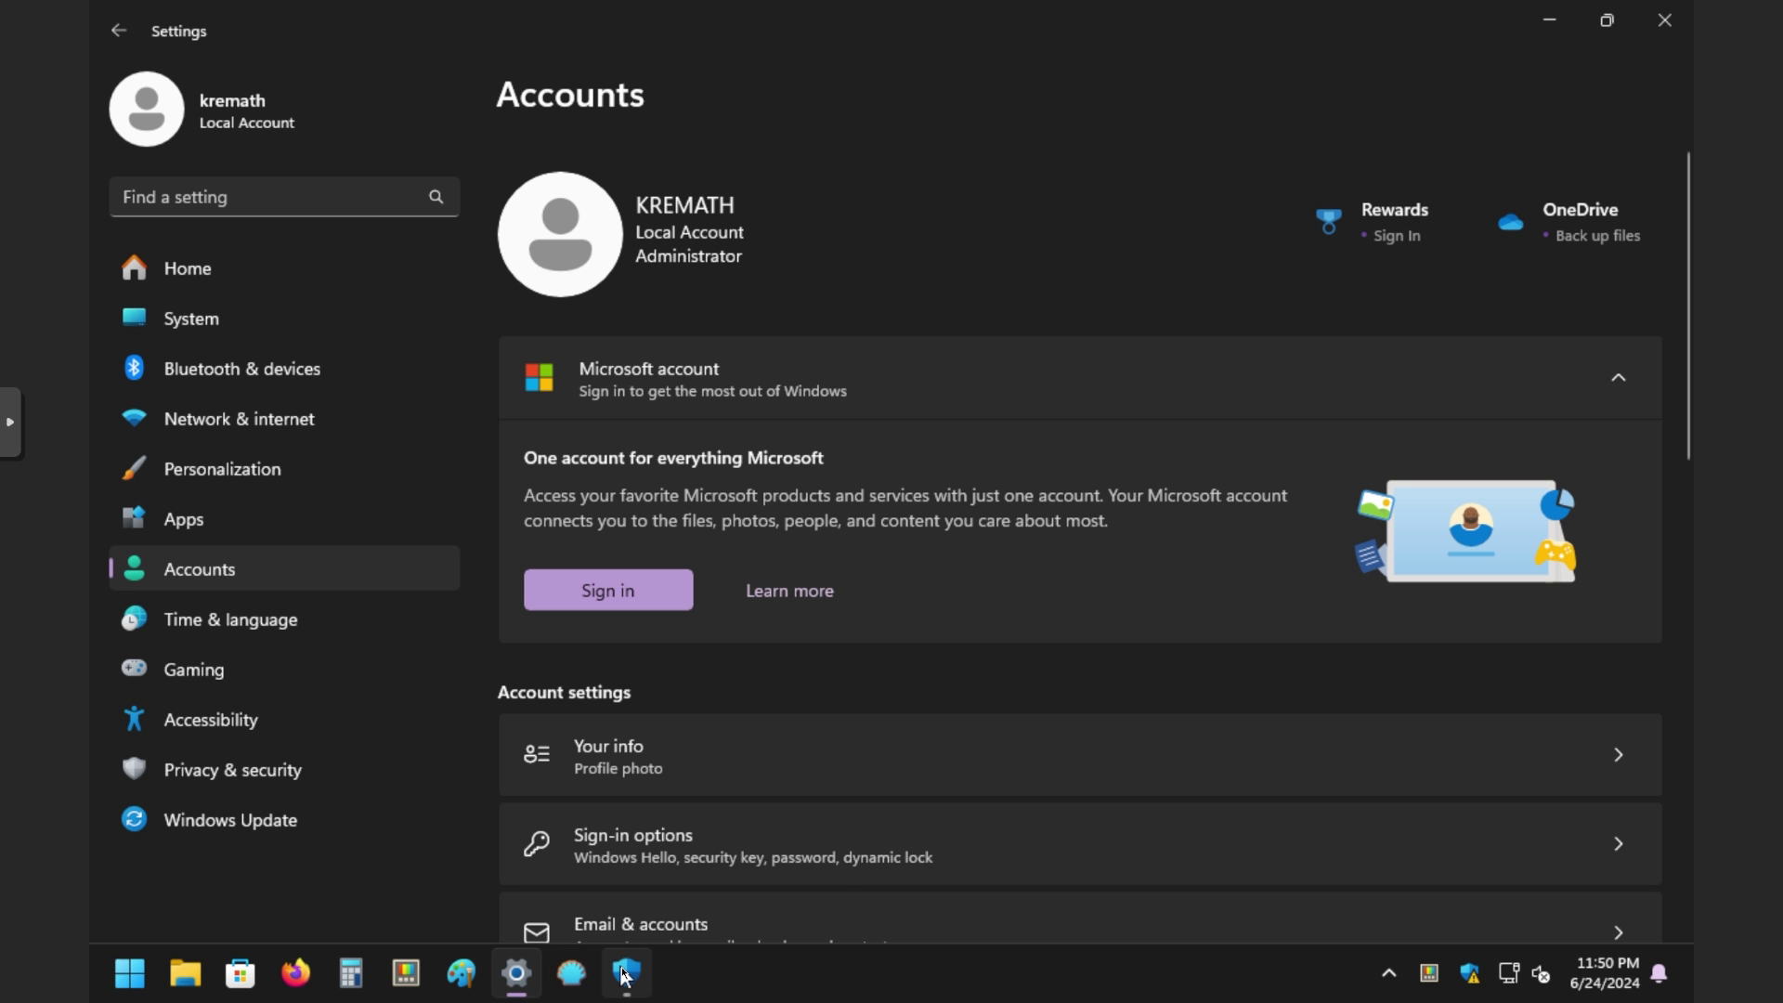
mouse_move(624, 975)
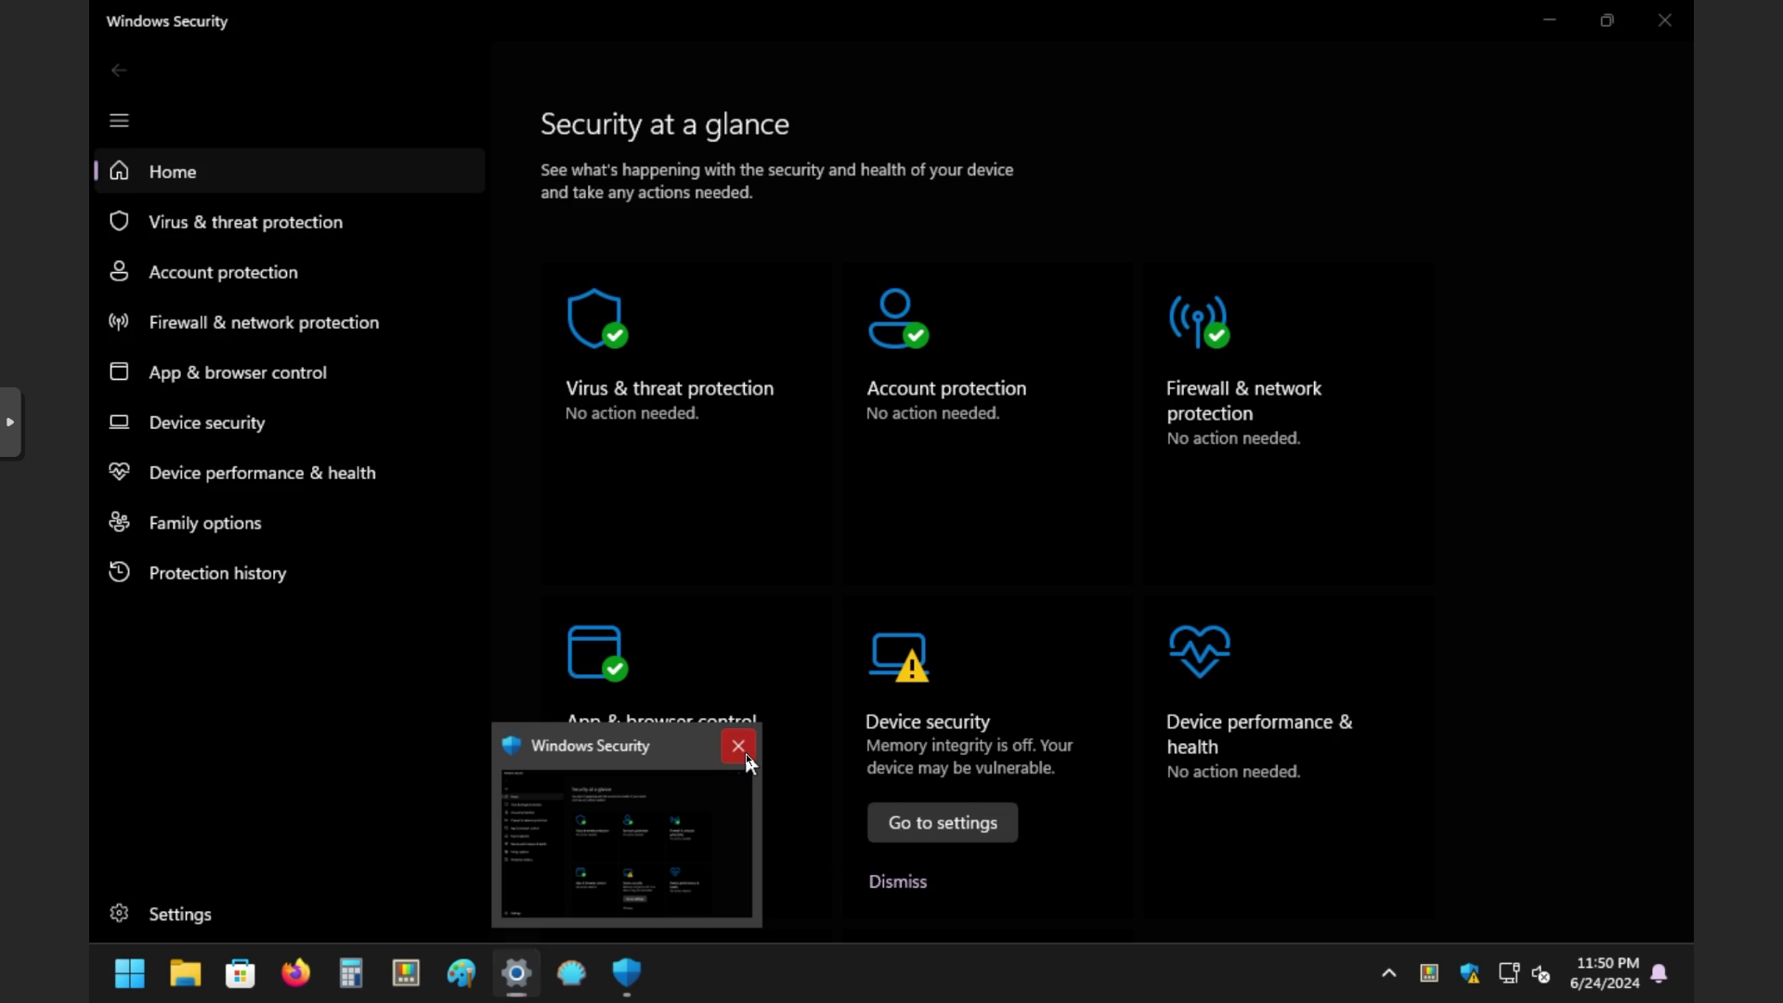
Step: Close the Windows Security window from its taskbar preview
click(738, 745)
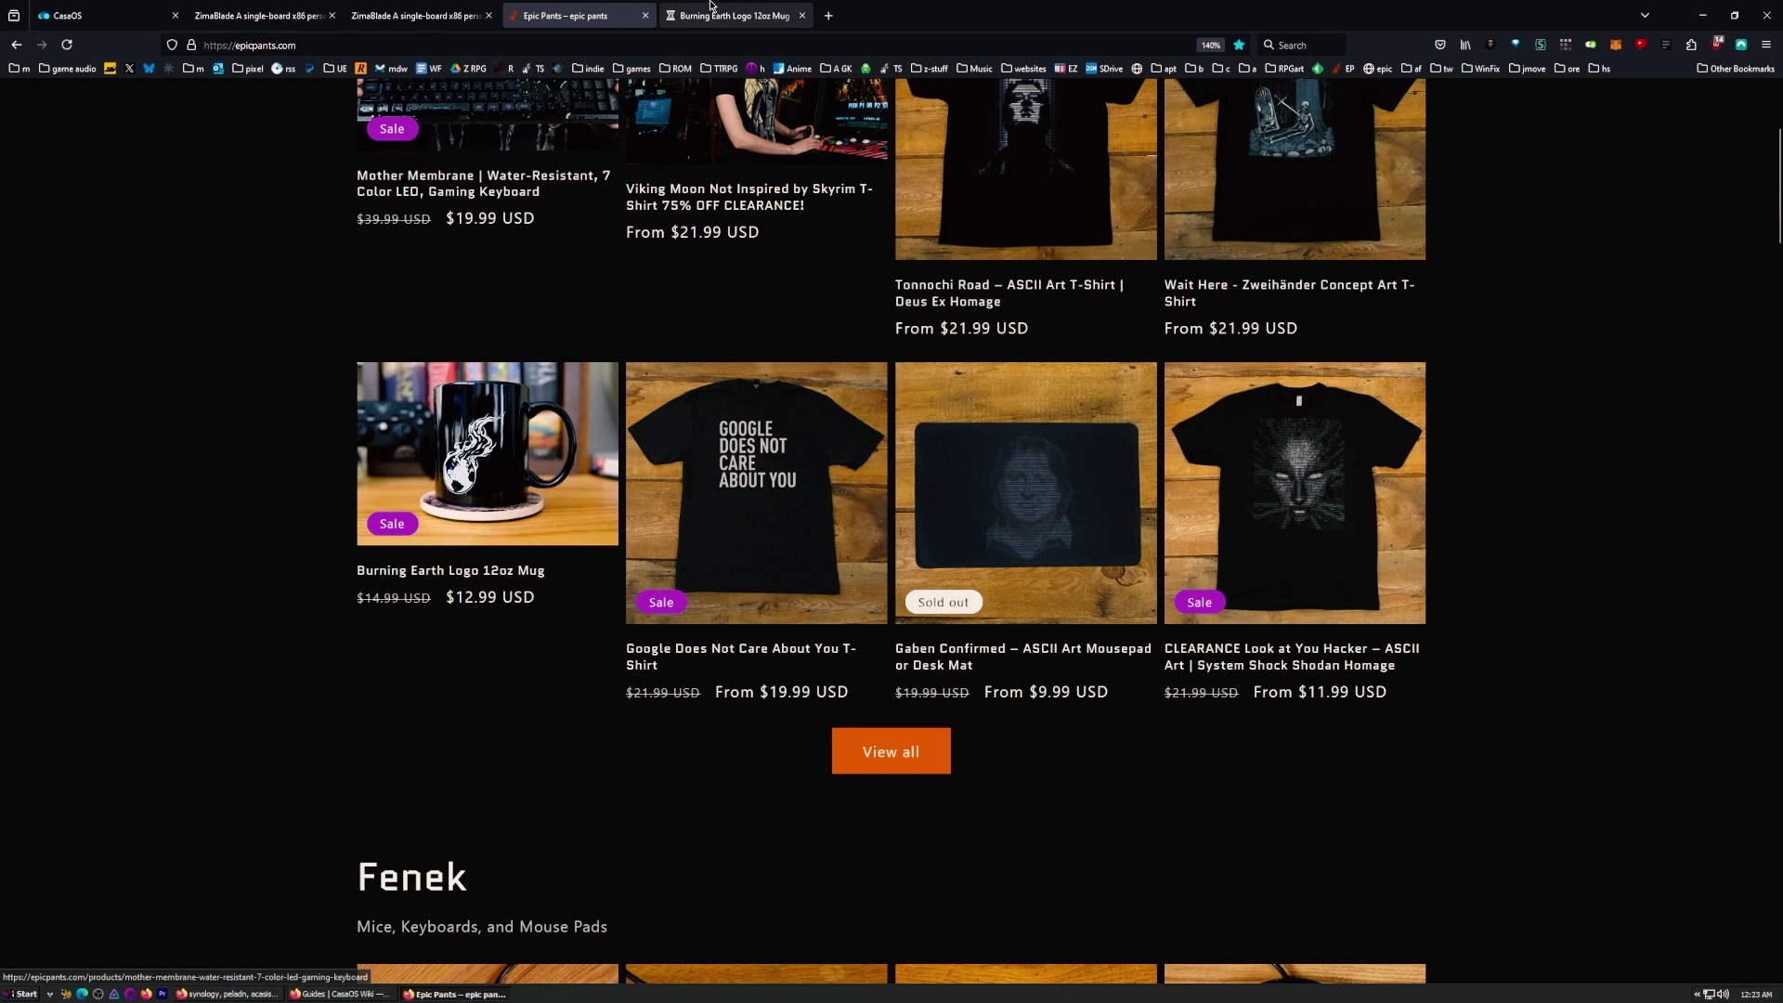
Step: On the Burning Earth Logo 12oz Mug page, select the 12.99 sale price
click(710, 6)
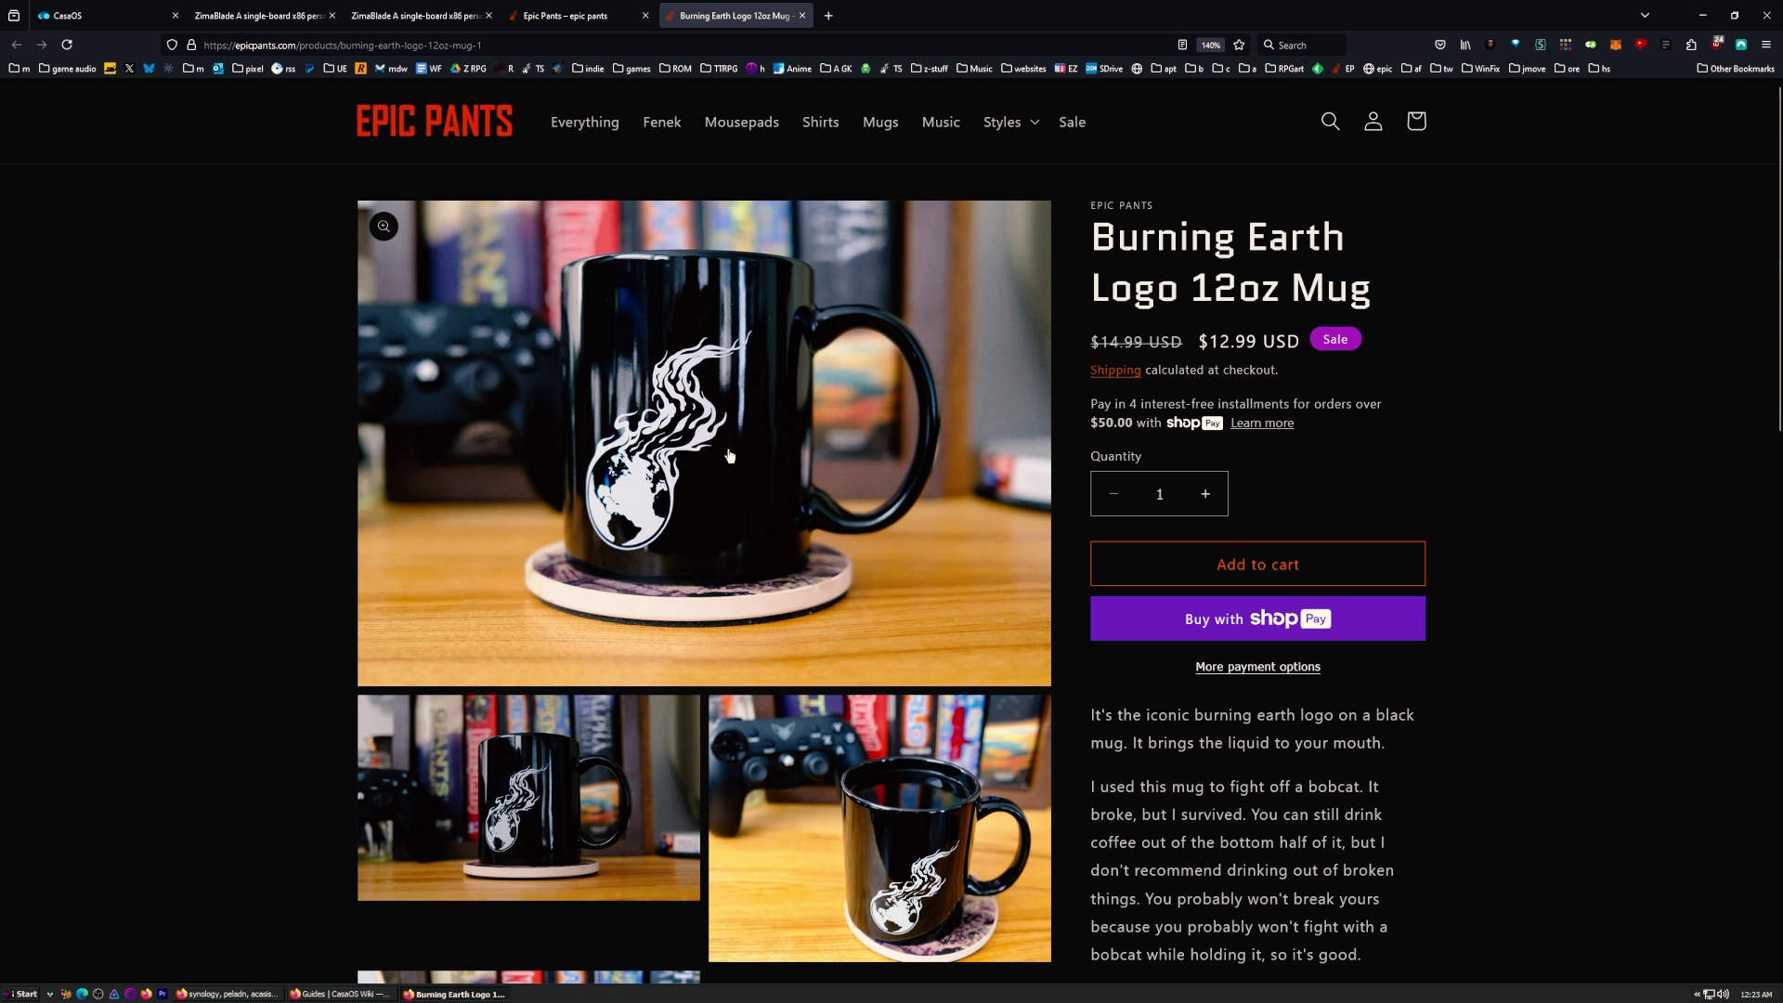
scroll(790, 436, down, 2)
scroll(984, 376, up, 2)
drag(1204, 340, 1263, 338)
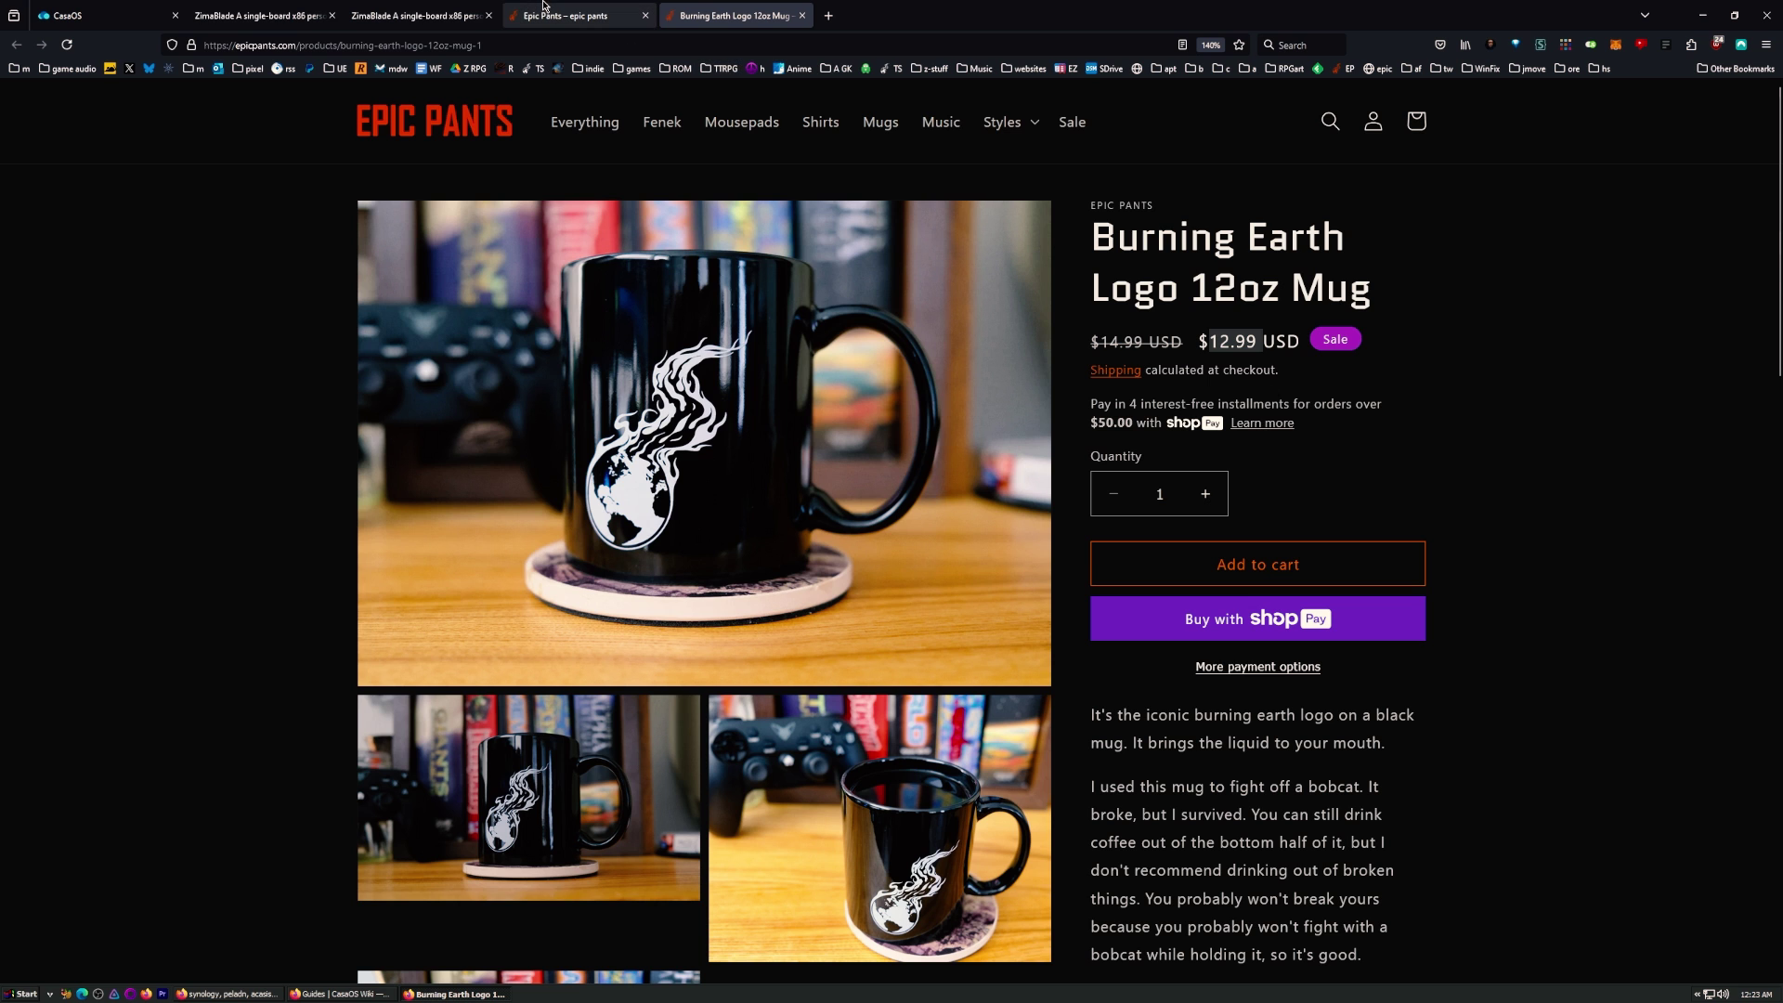
scroll(575, 242, down, 3)
scroll(576, 242, up, 3)
Step: From the home page's Mugs collection, open the Metal Carabiner Mug - Burning Earth Logo page
click(590, 5)
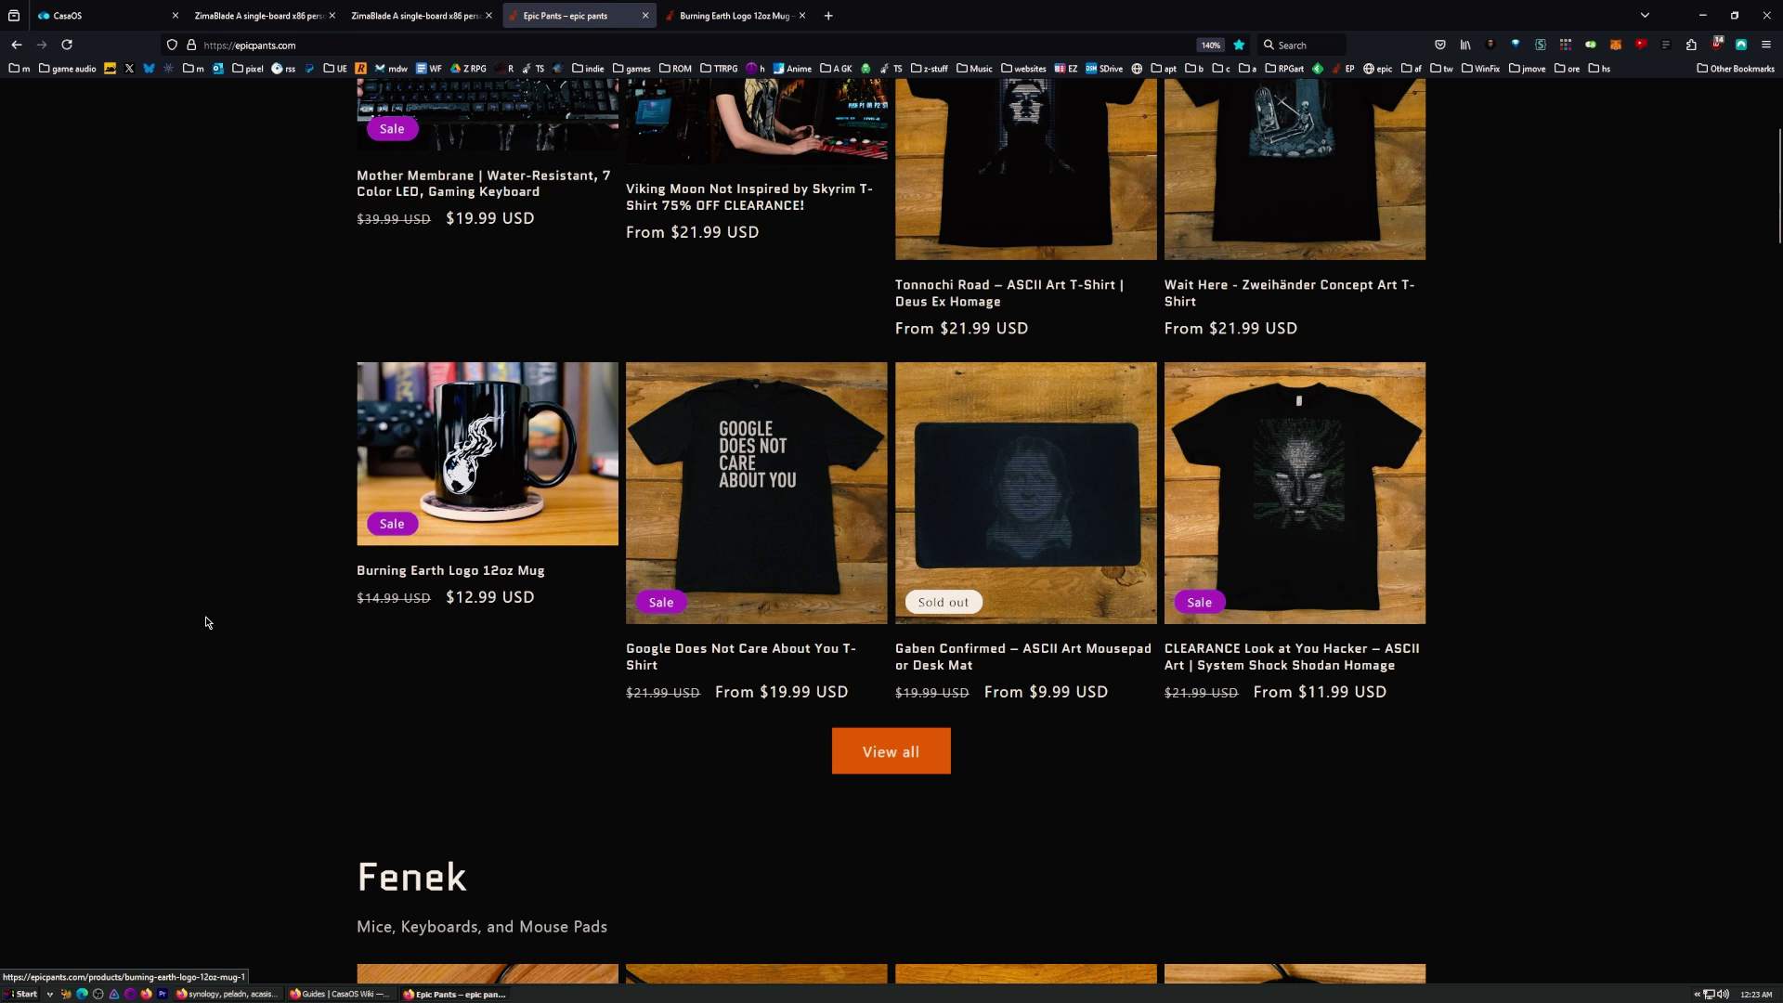
scroll(366, 617, up, 10)
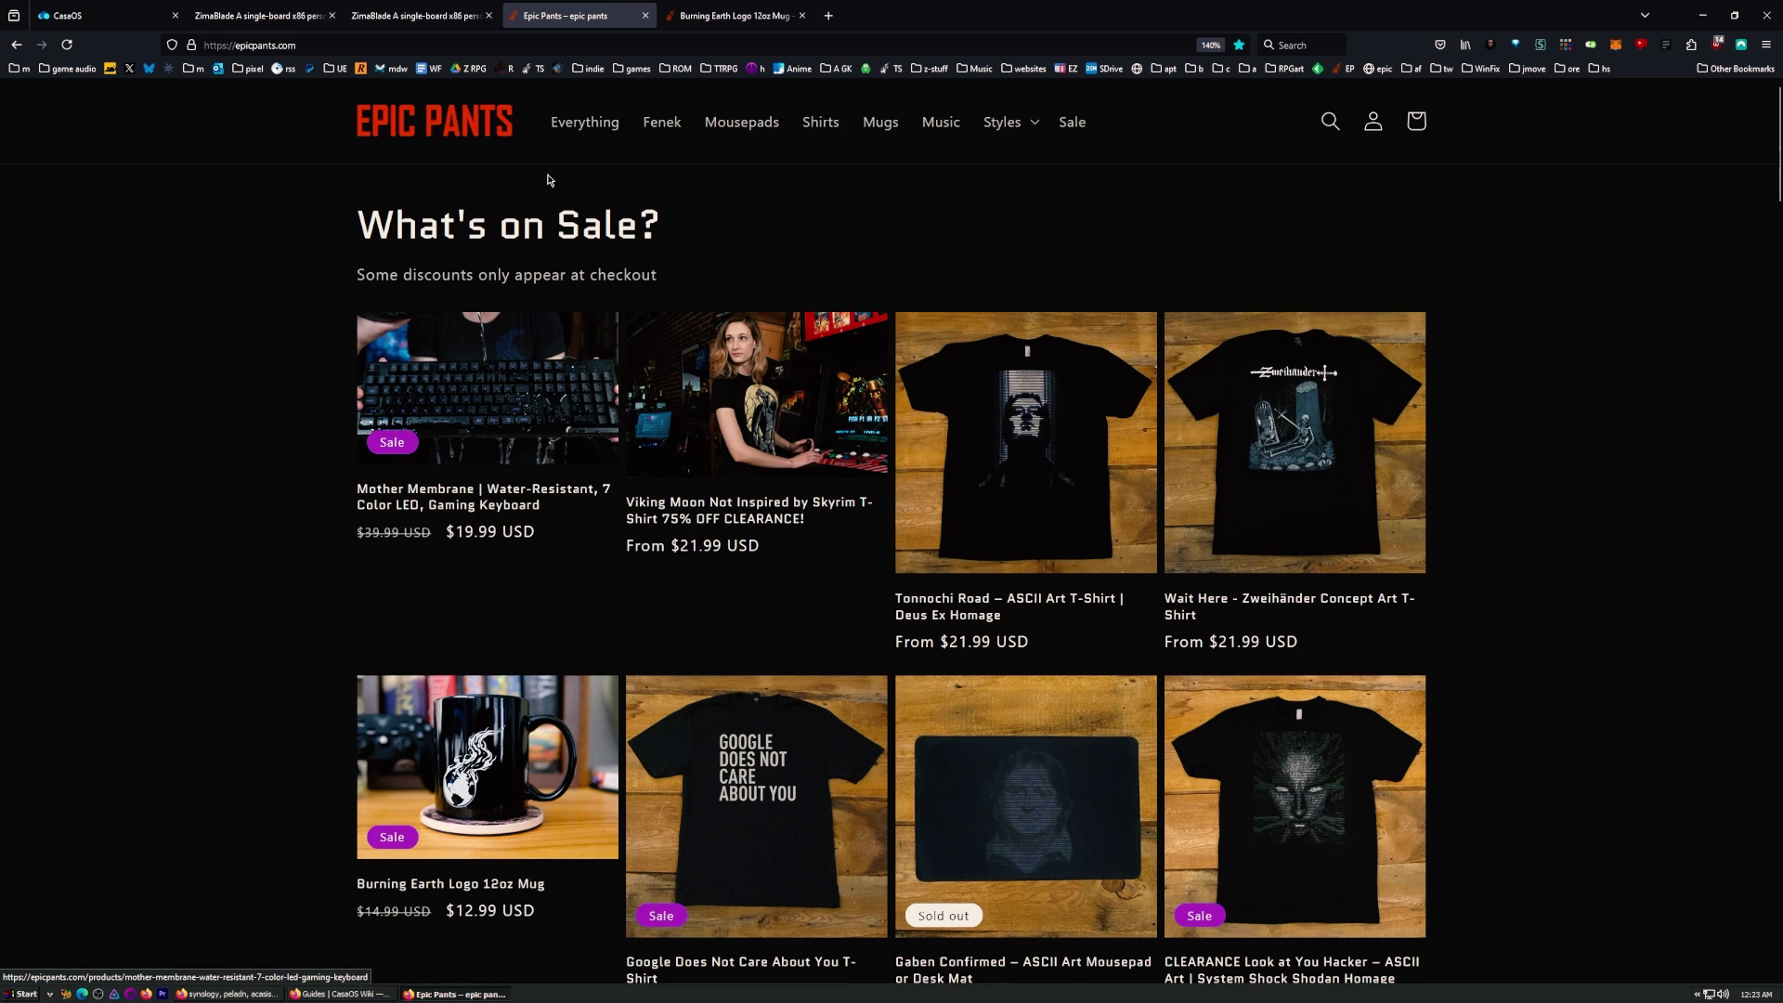
click(879, 120)
scroll(435, 710, down, 5)
click(455, 663)
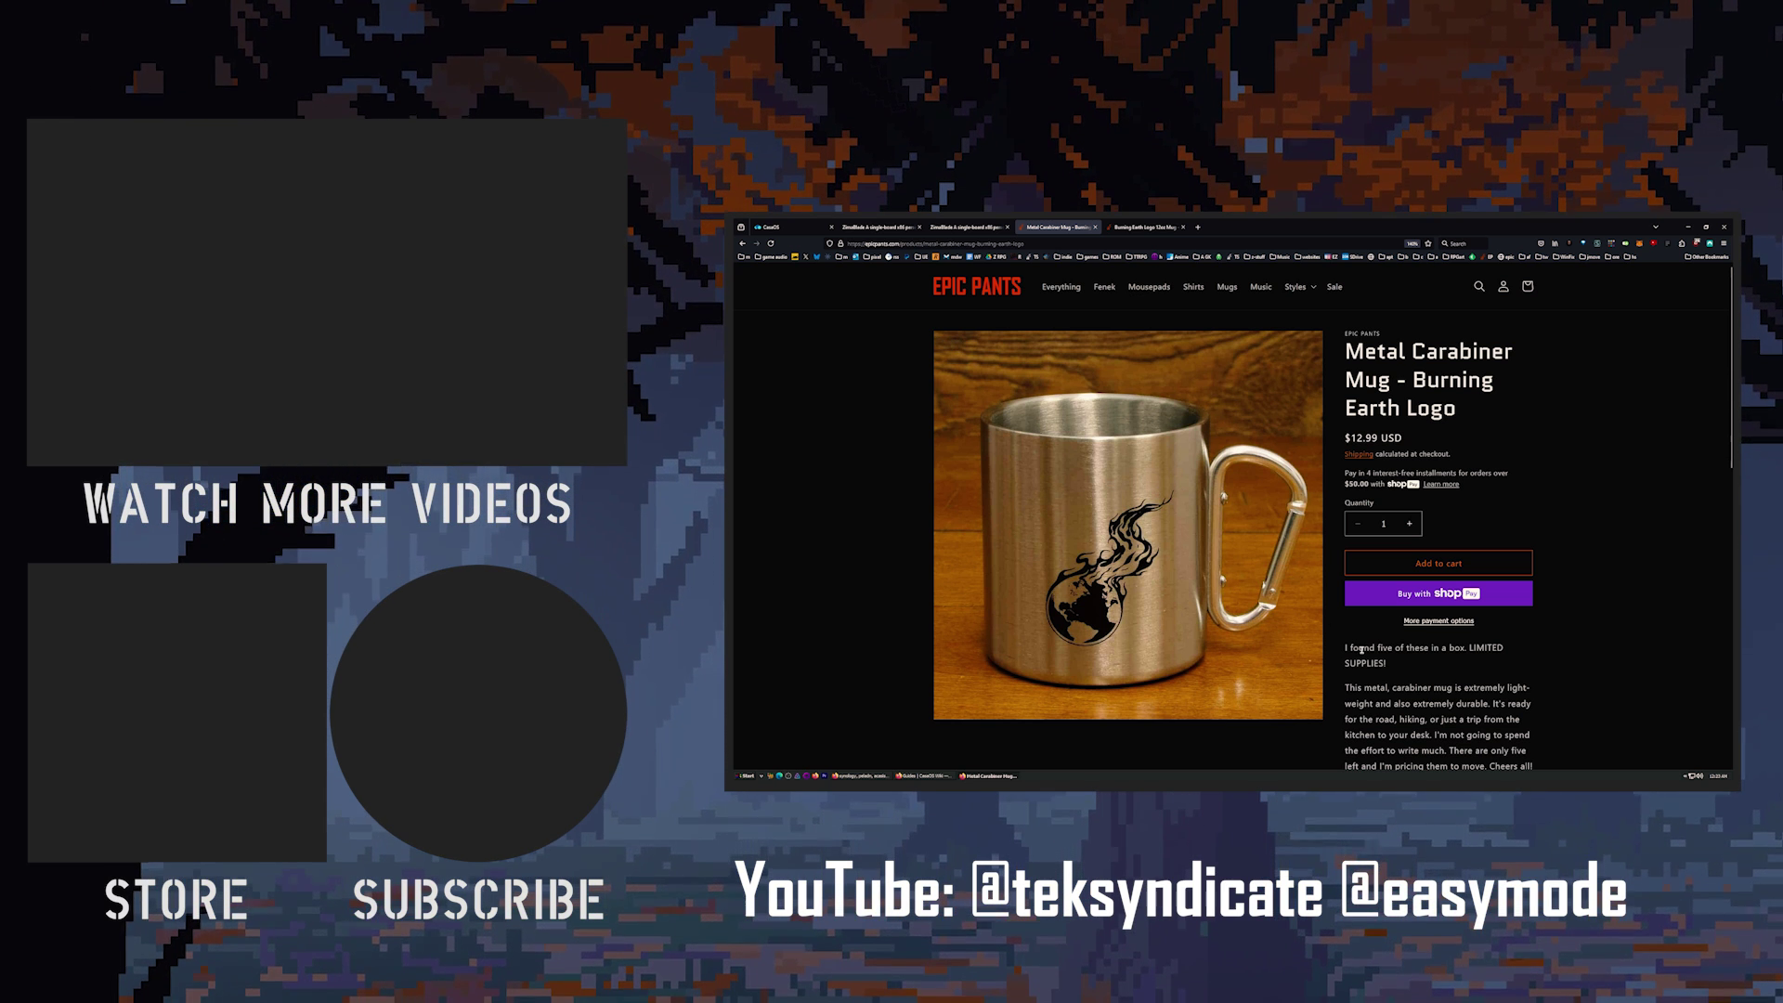
Step: View the Google Does Not Care About You T-Shirt page, then scroll the home page to the Fenek section
click(741, 244)
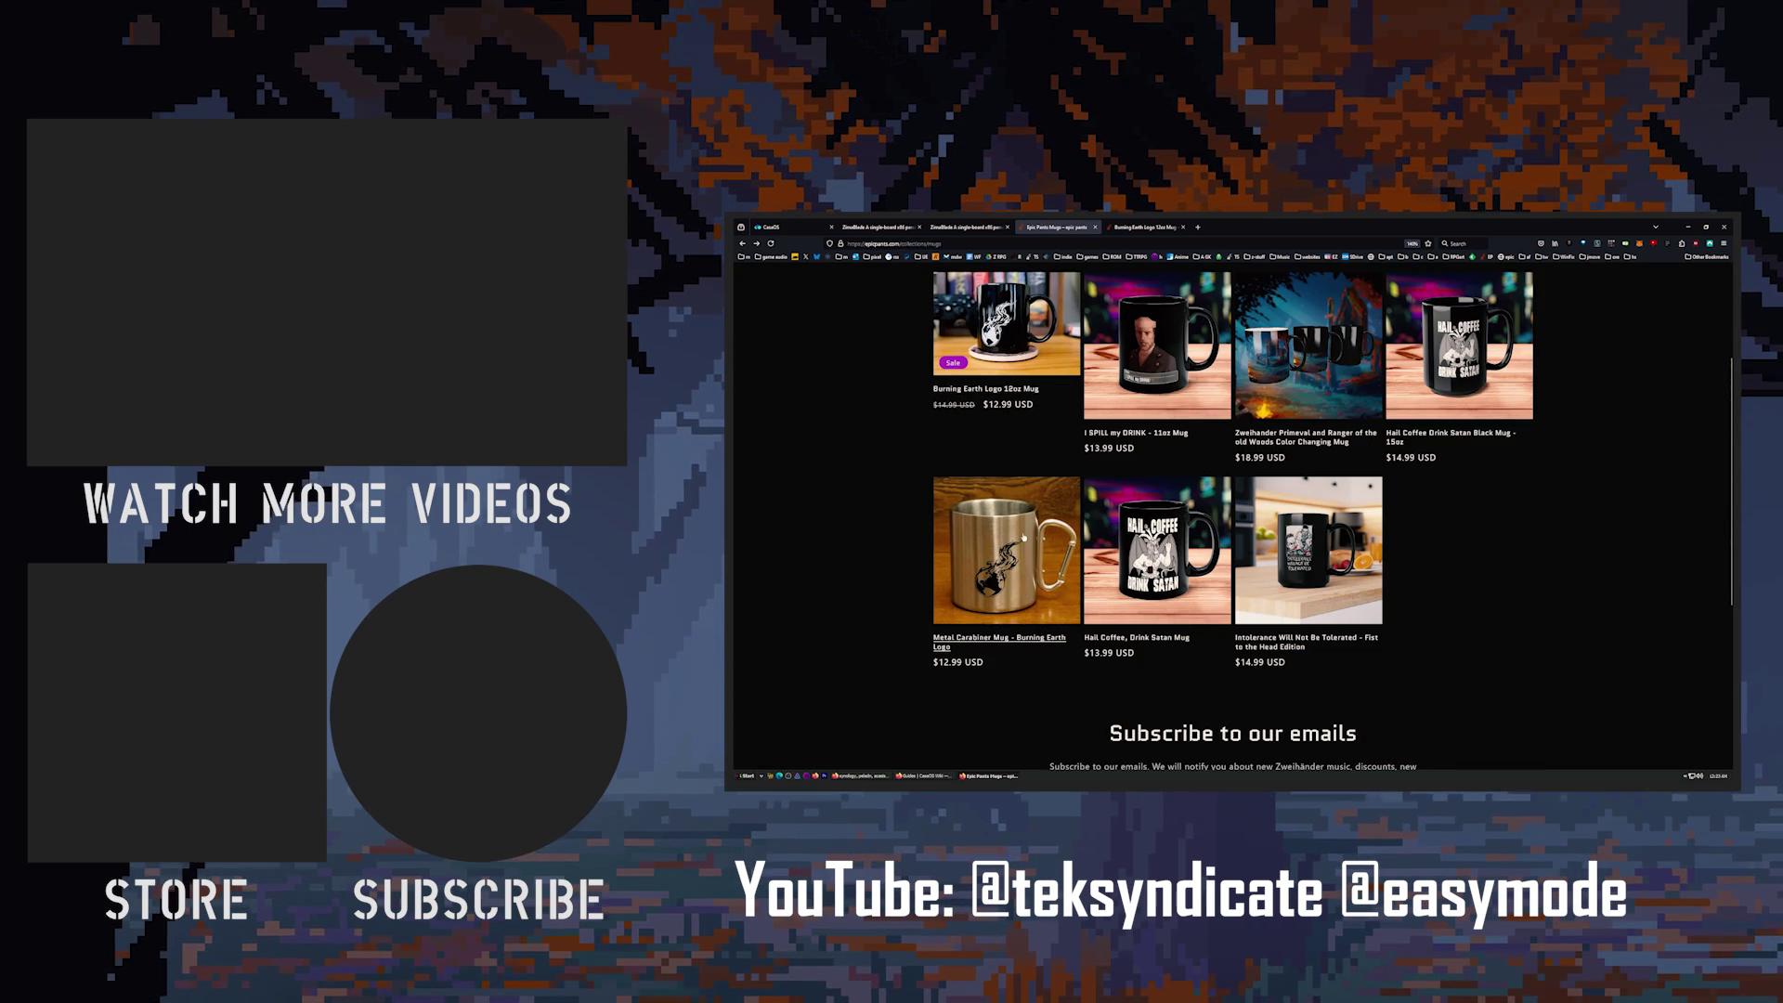
key(alt+Left)
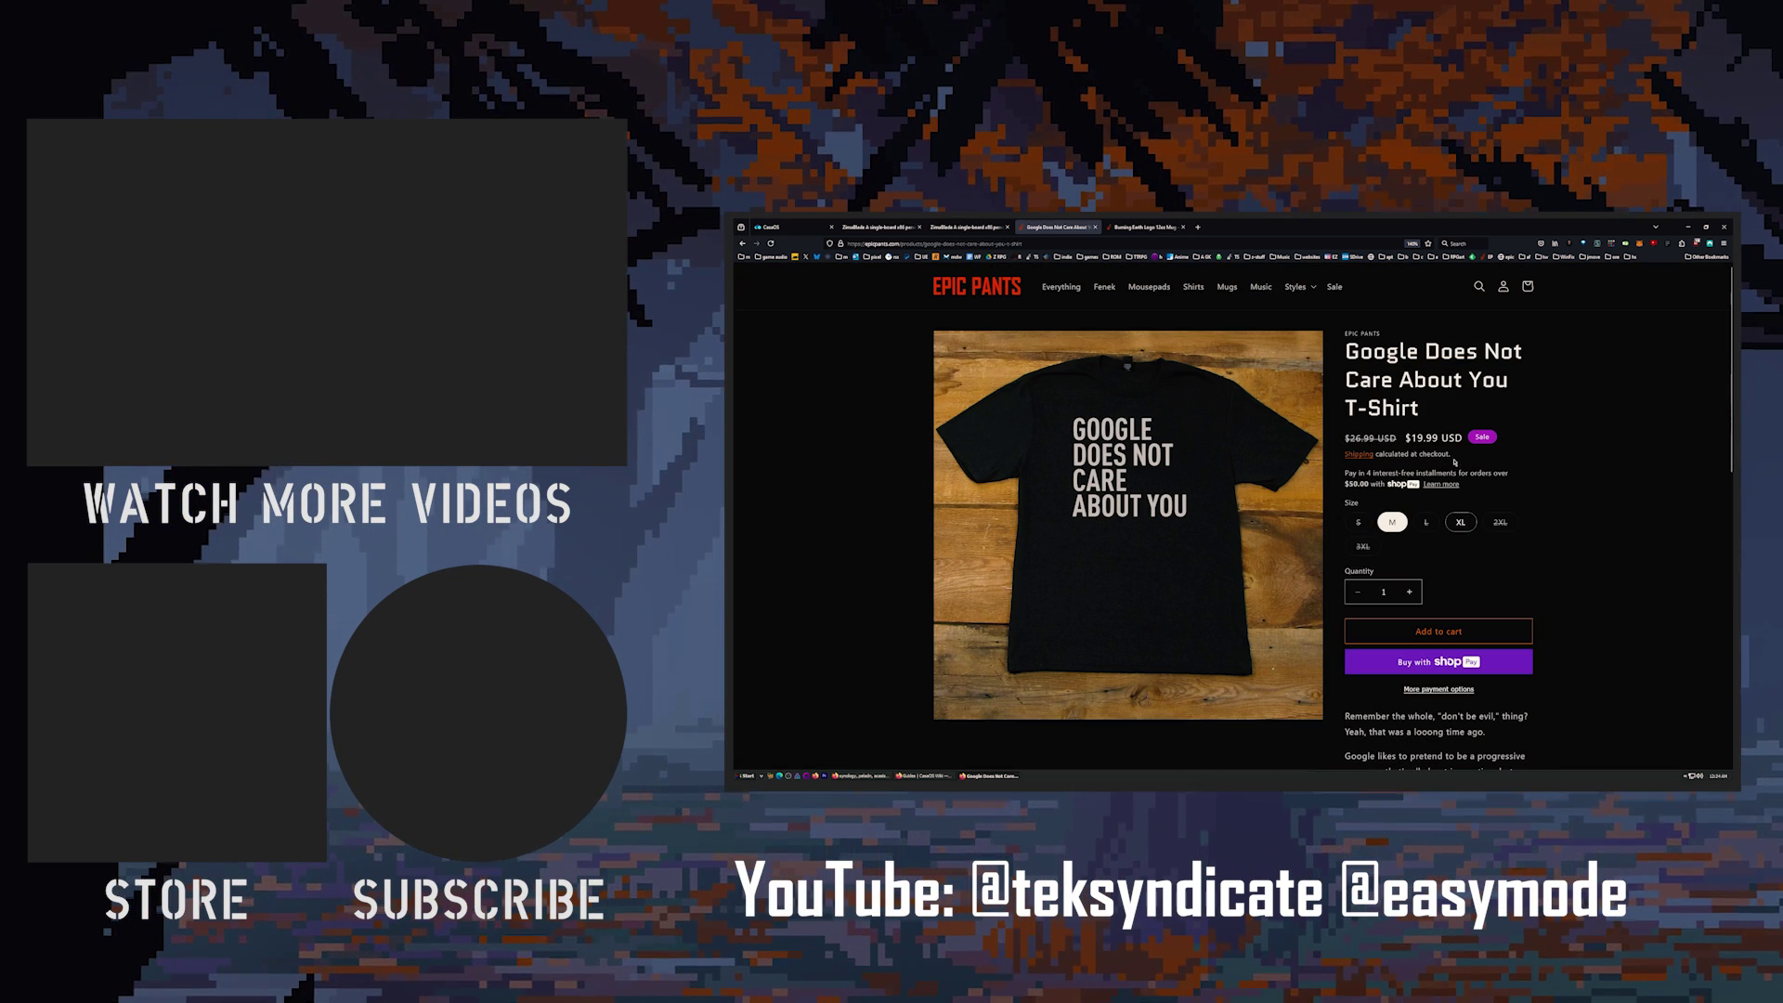
click(741, 243)
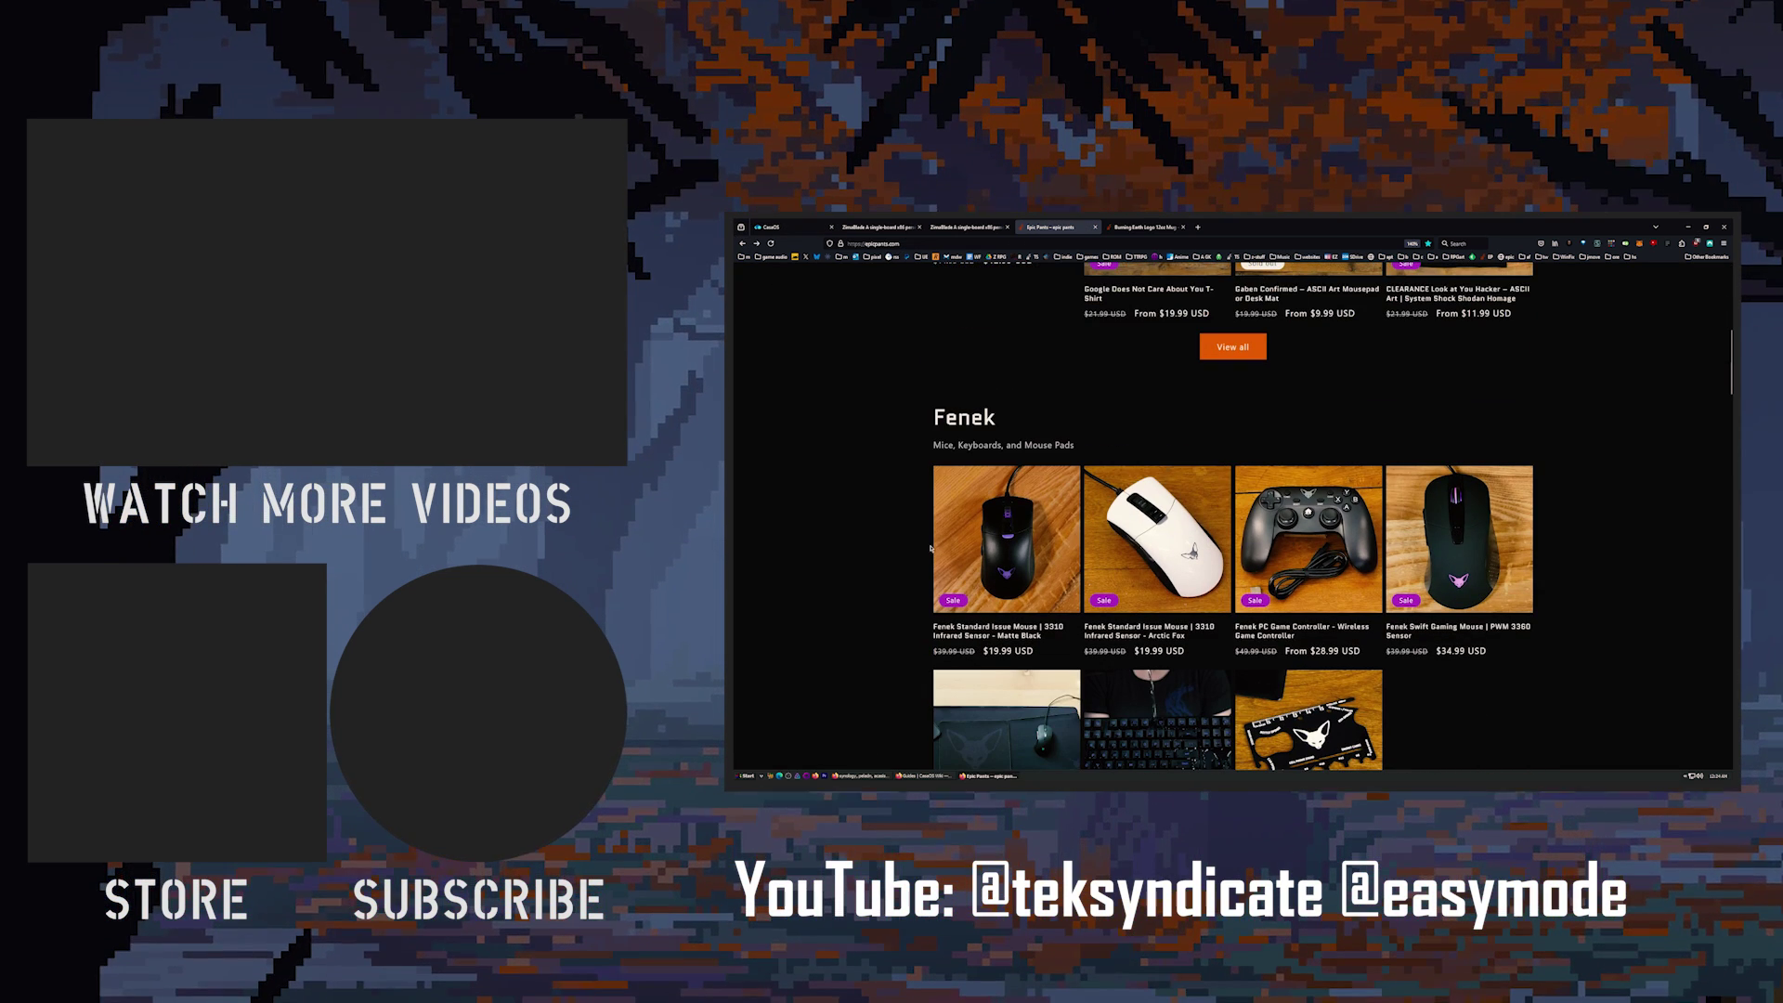
click(1458, 538)
click(977, 286)
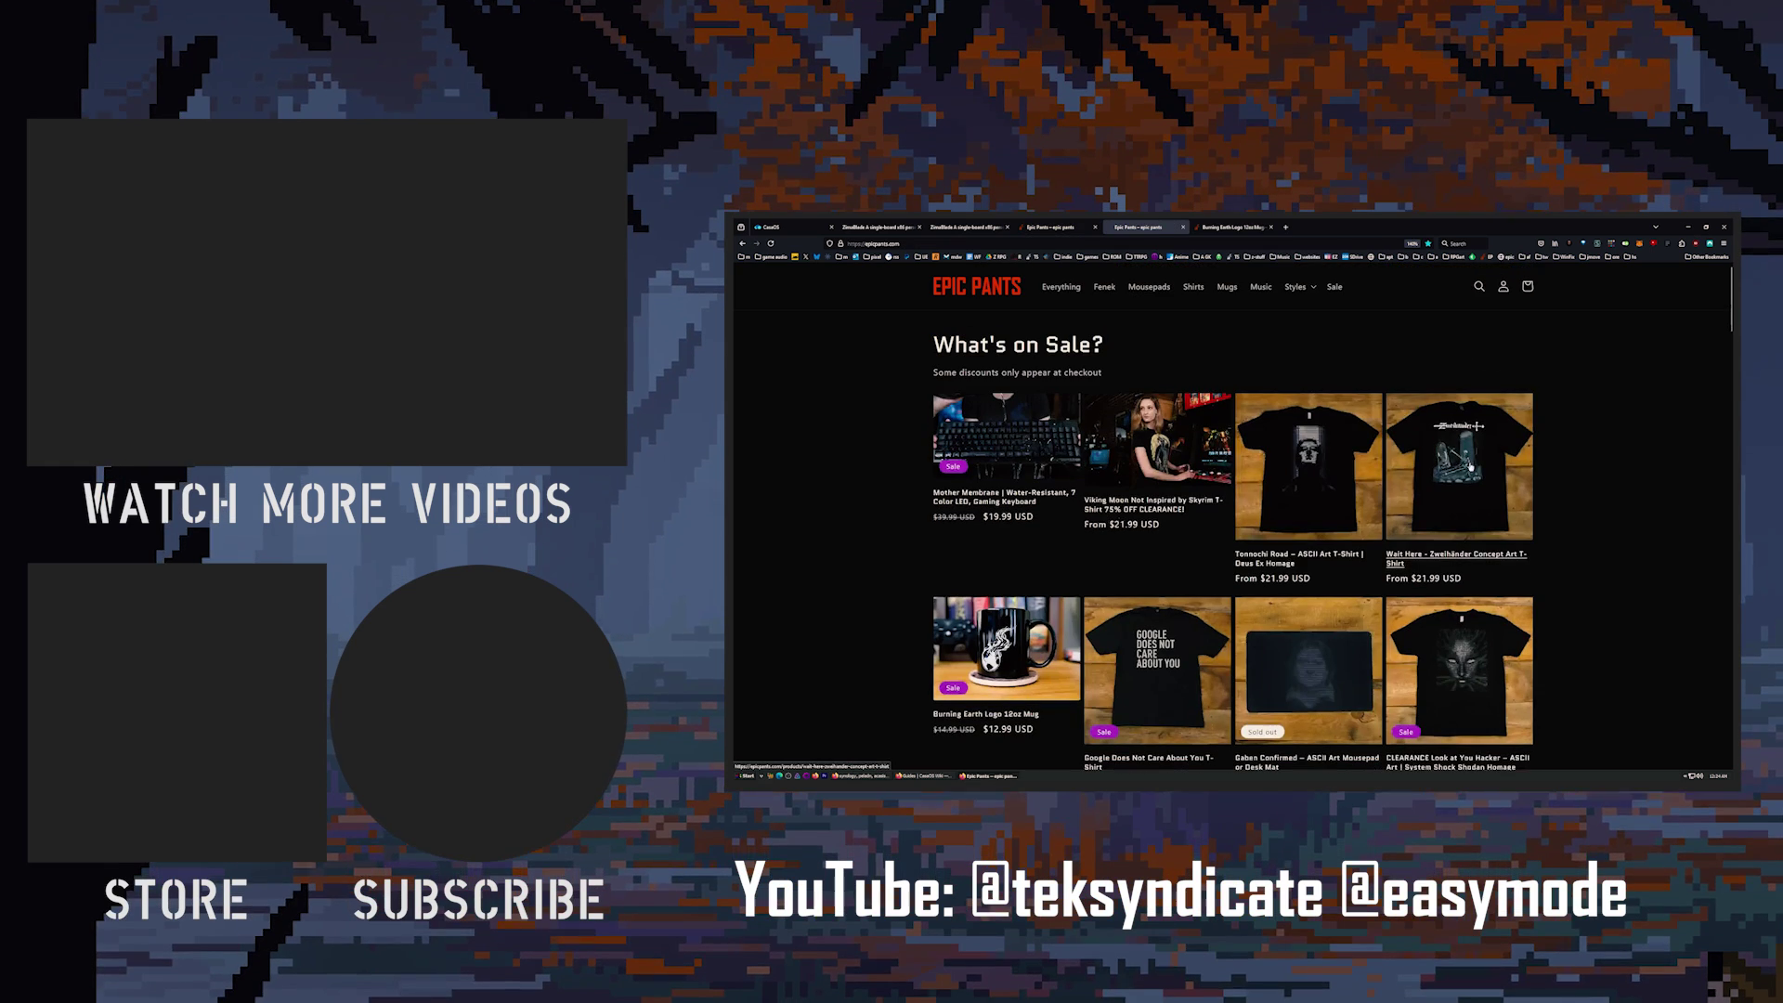
scroll(1601, 577, down, 3)
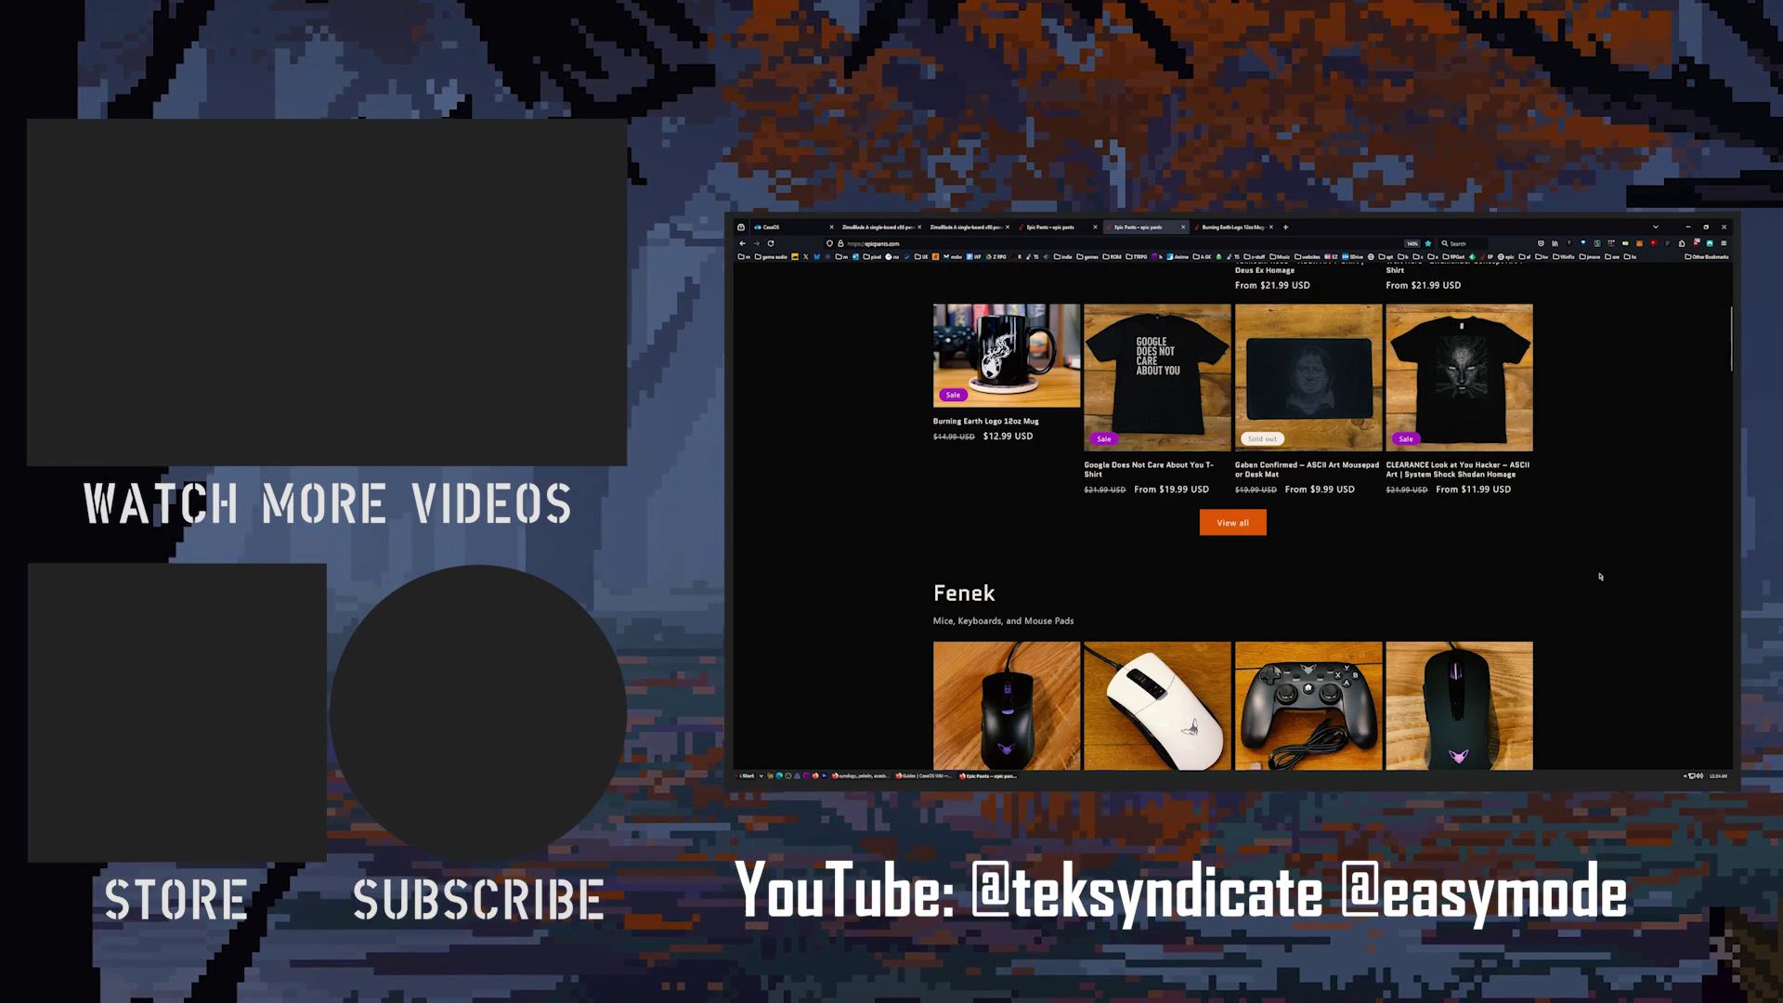